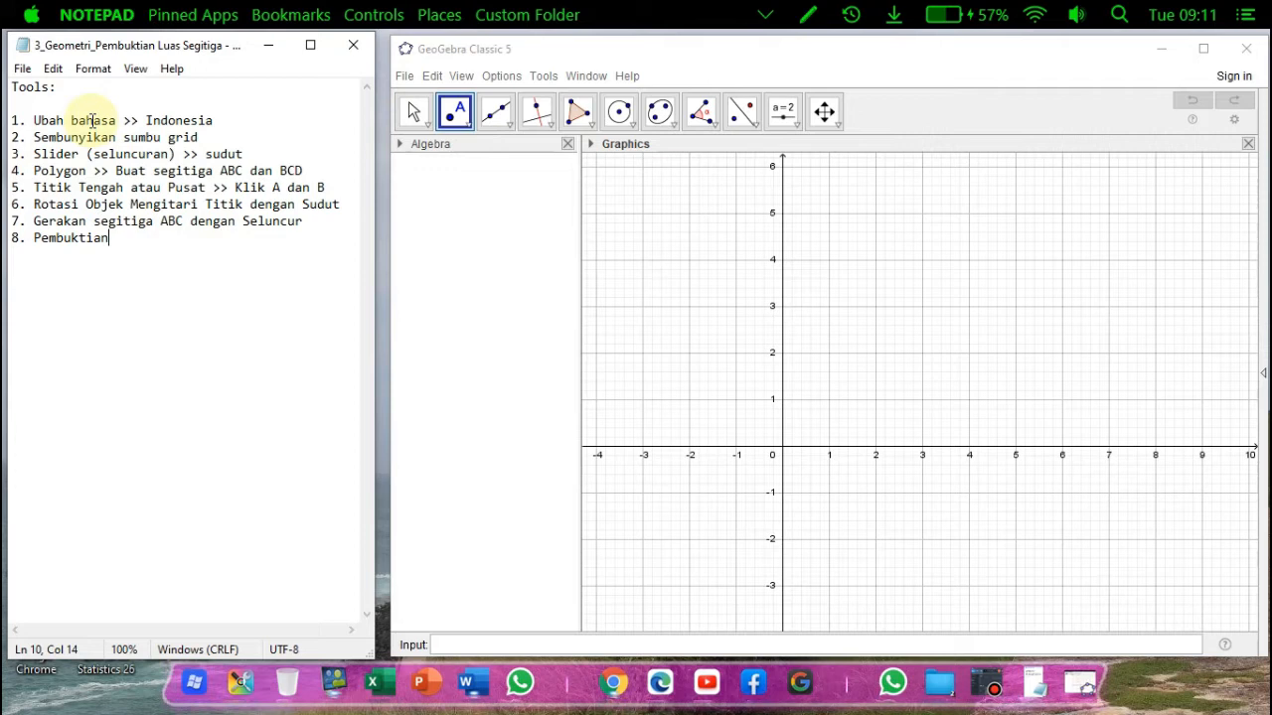
# - Change the interface language to Indonesian / Bahasa Indonesia
pyautogui.click(850, 75)
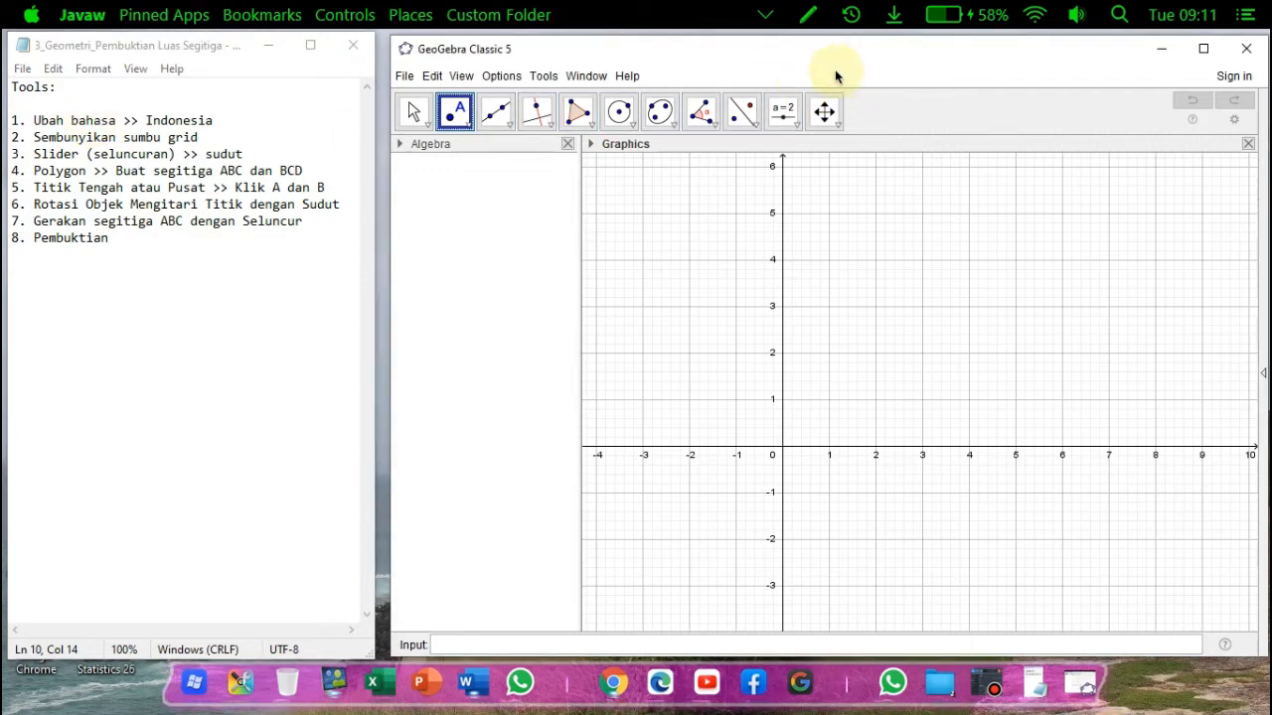
pyautogui.click(506, 78)
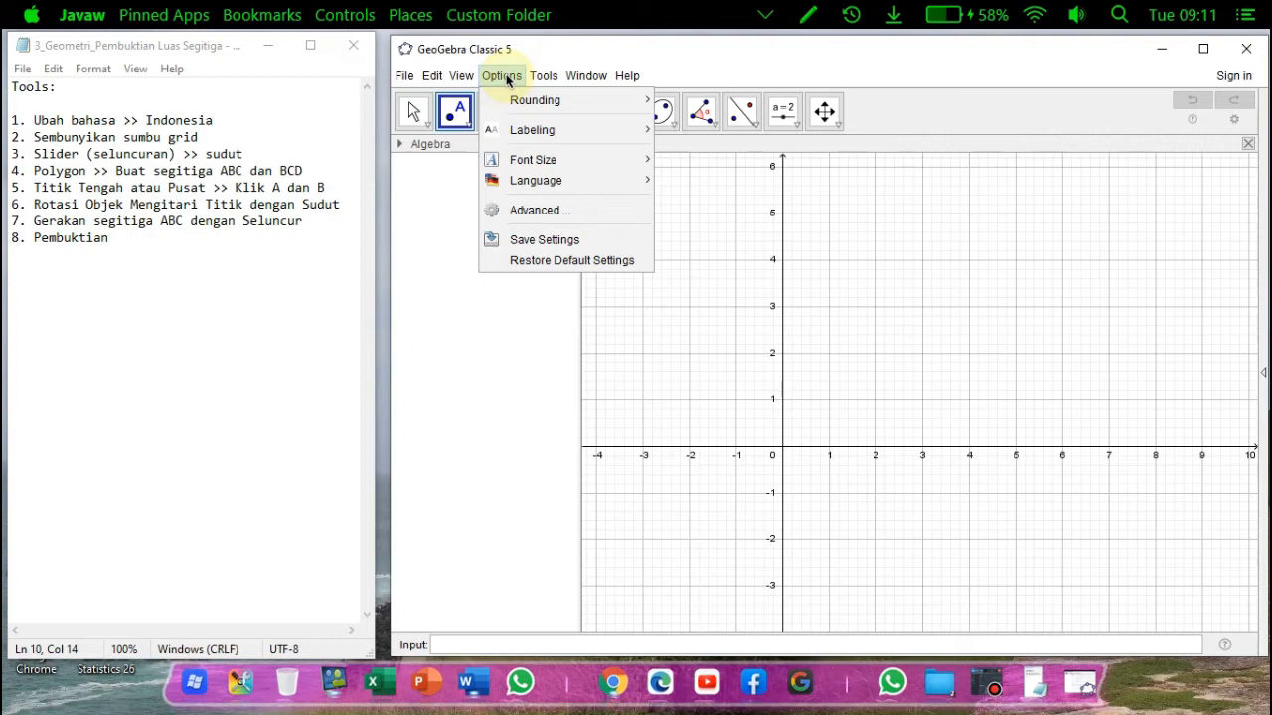
pyautogui.moveTo(559, 184)
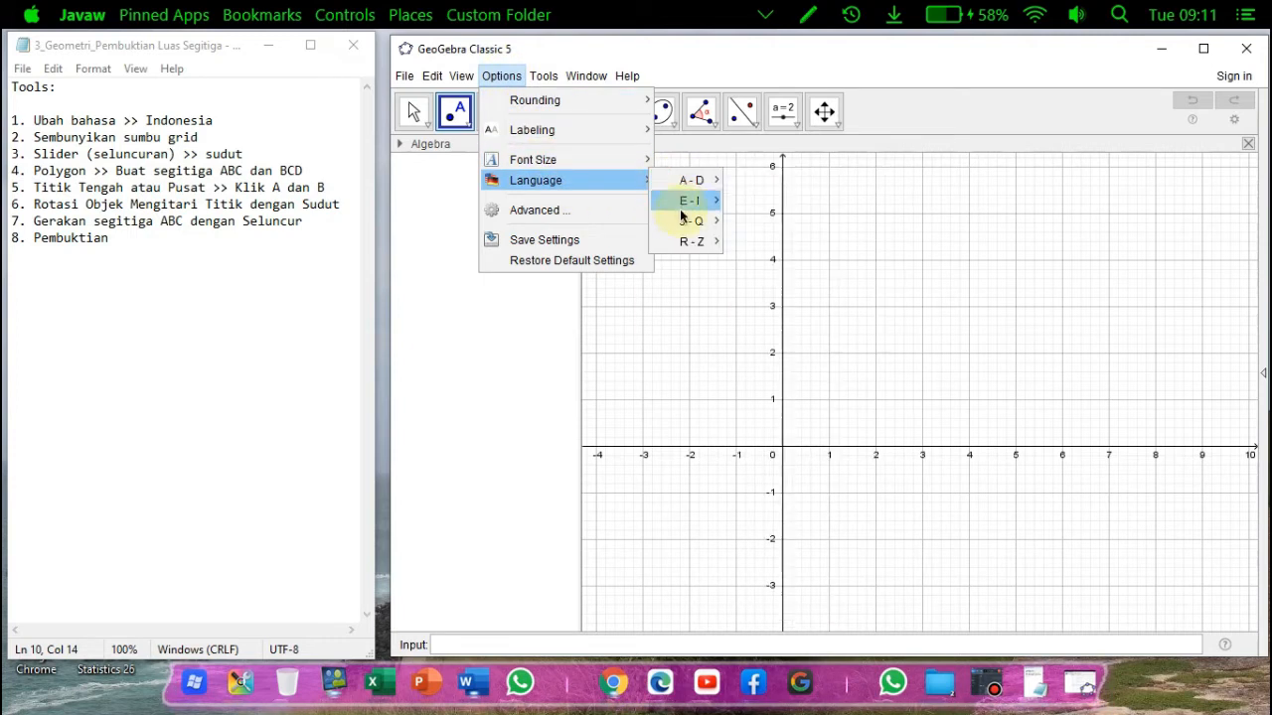
pyautogui.moveTo(692, 206)
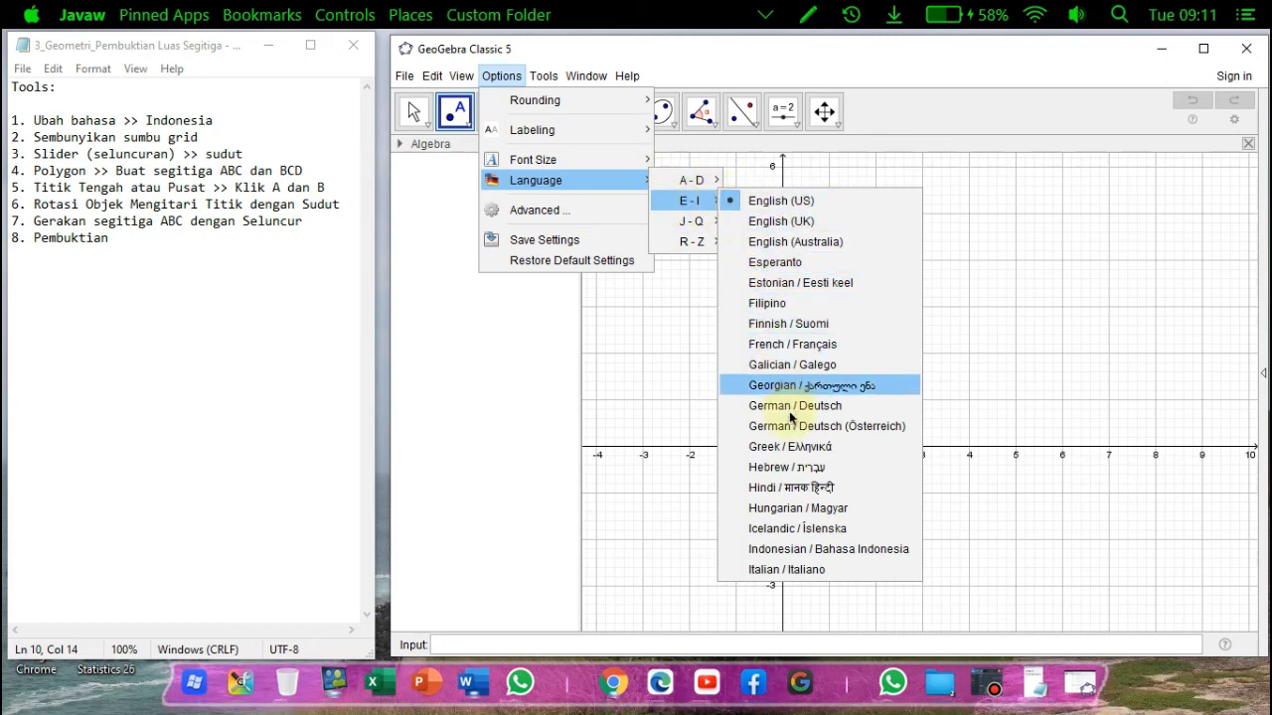
pyautogui.click(892, 549)
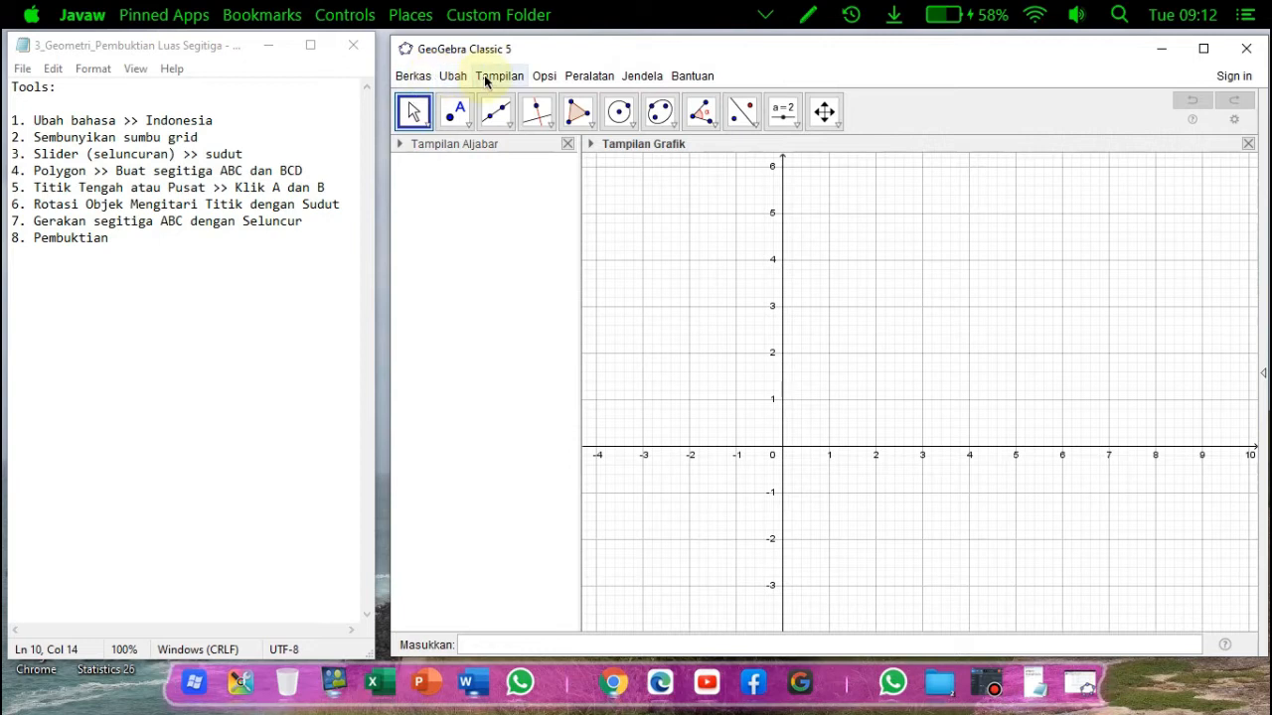
pyautogui.click(420, 121)
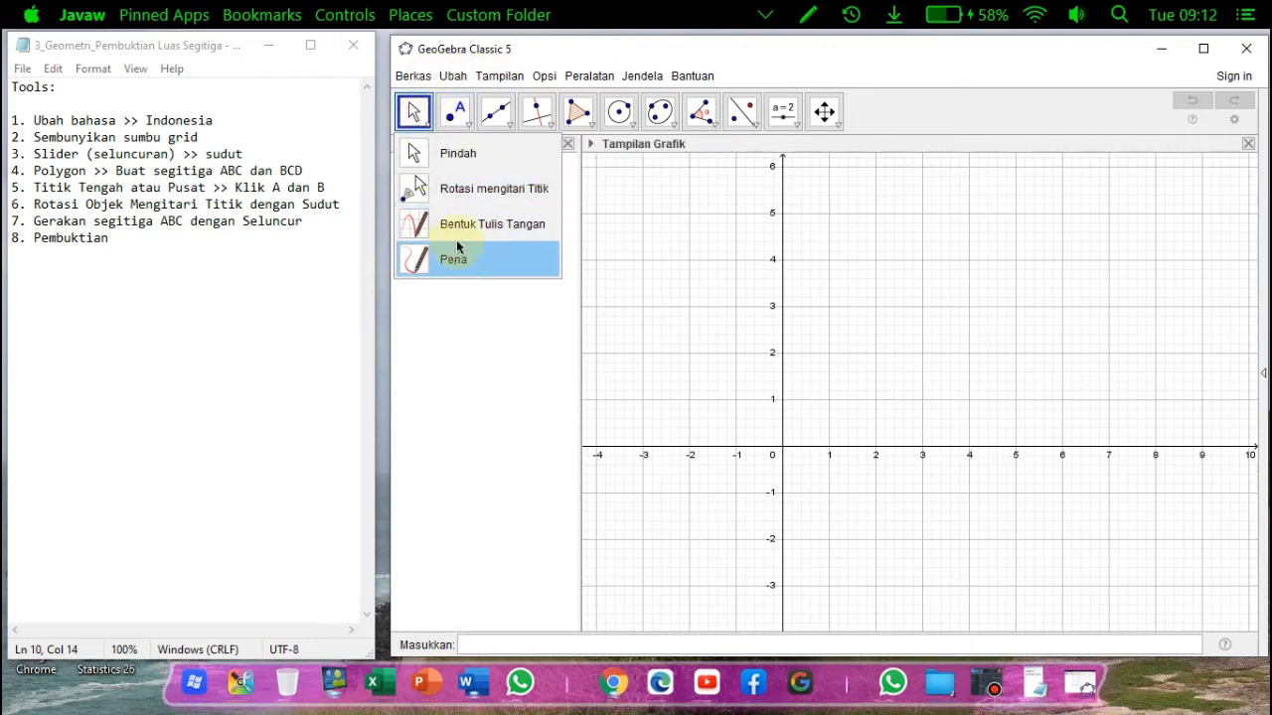
pyautogui.moveTo(454, 118)
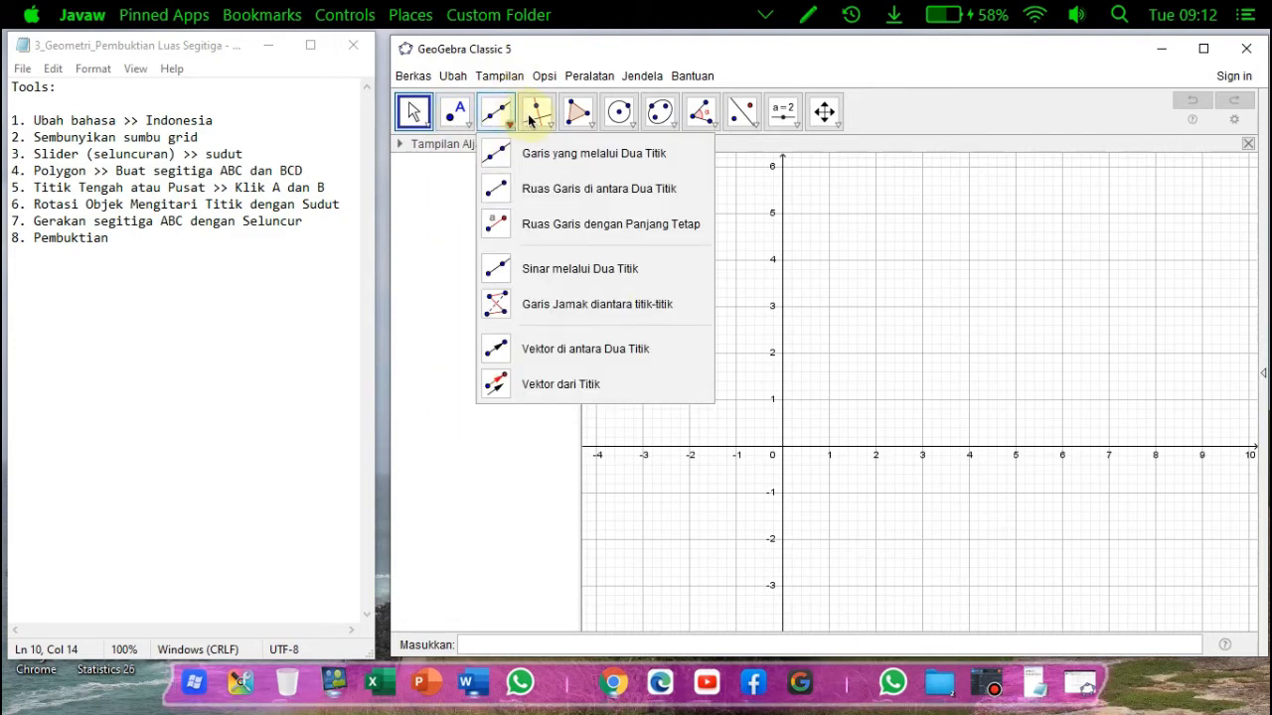
pyautogui.moveTo(563, 119)
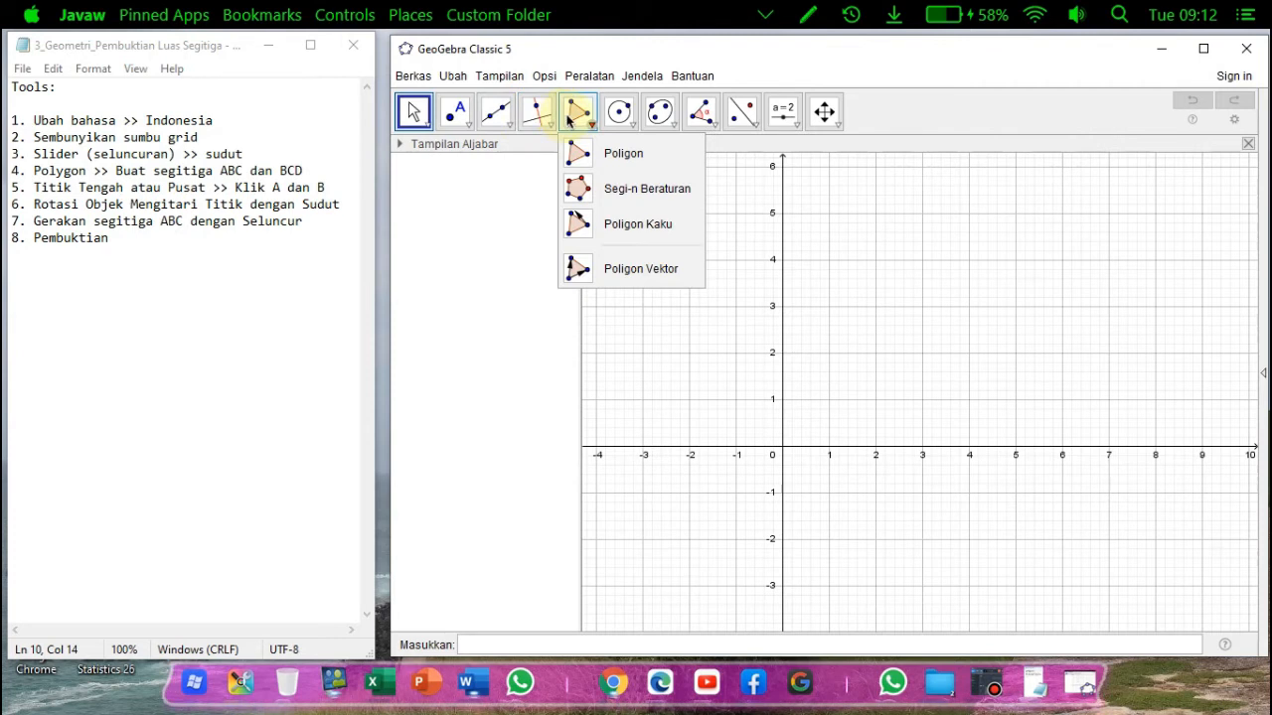
pyautogui.moveTo(627, 120)
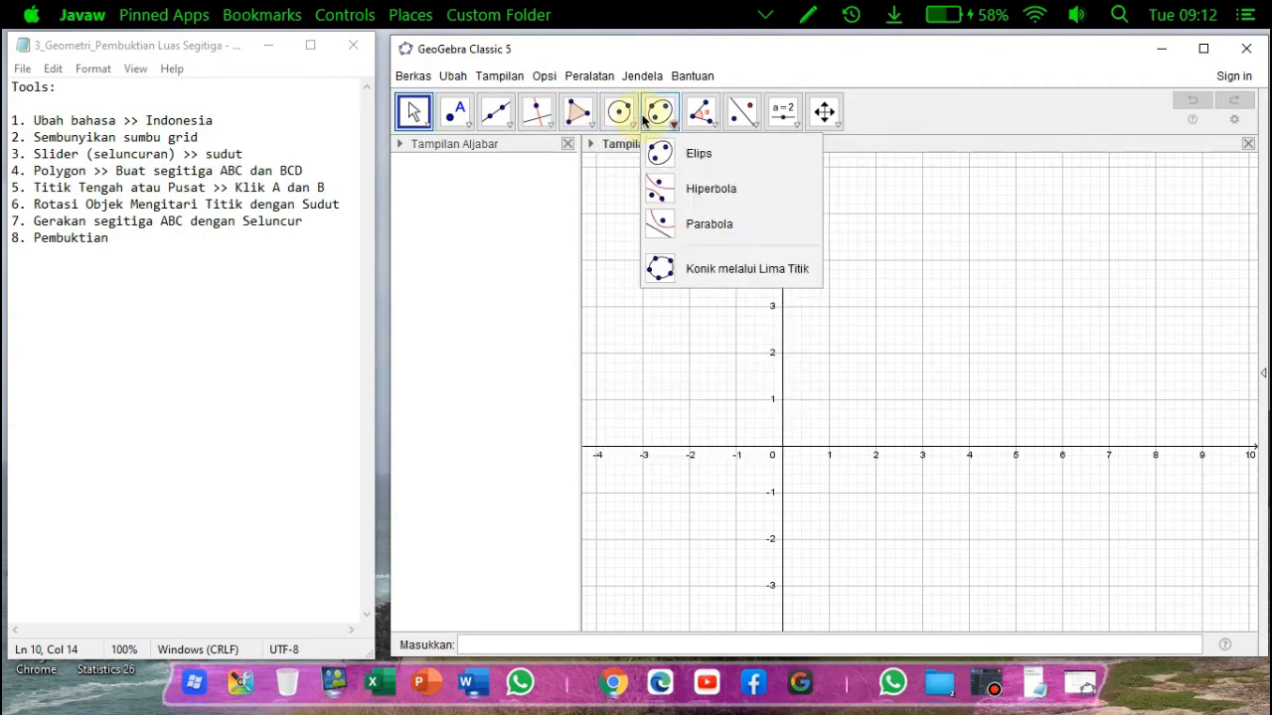
pyautogui.moveTo(692, 120)
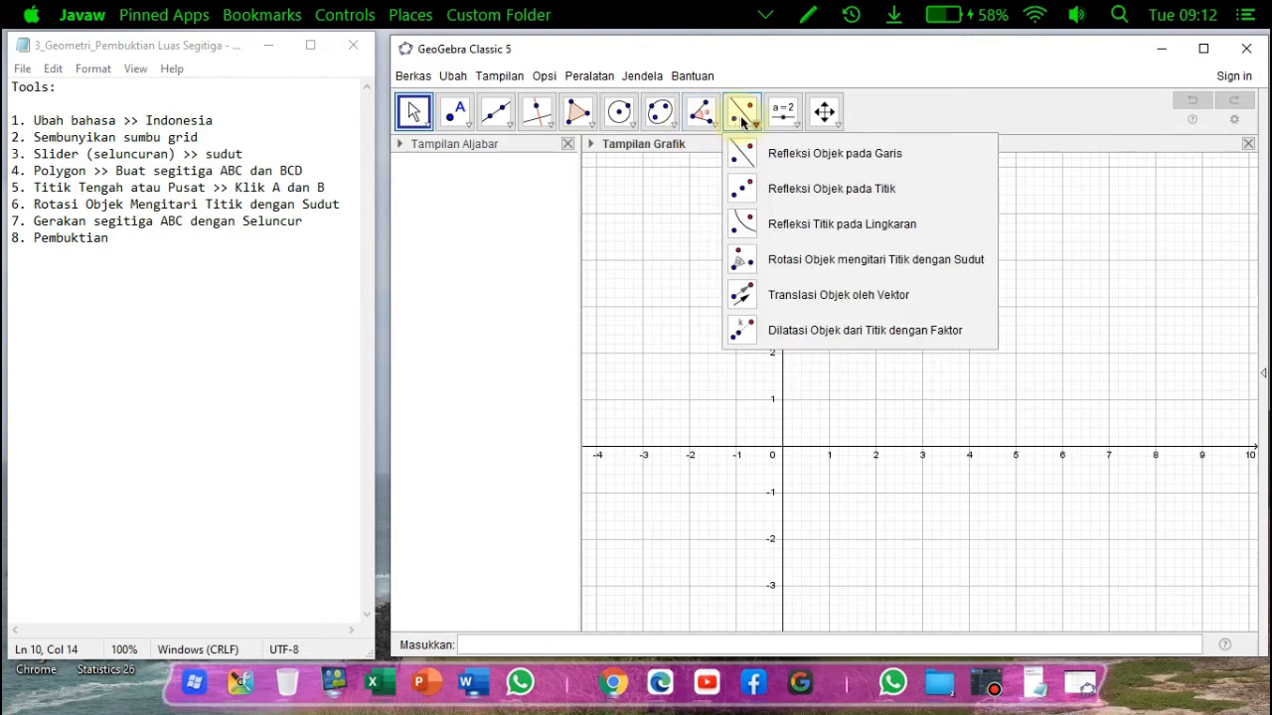
pyautogui.moveTo(817, 119)
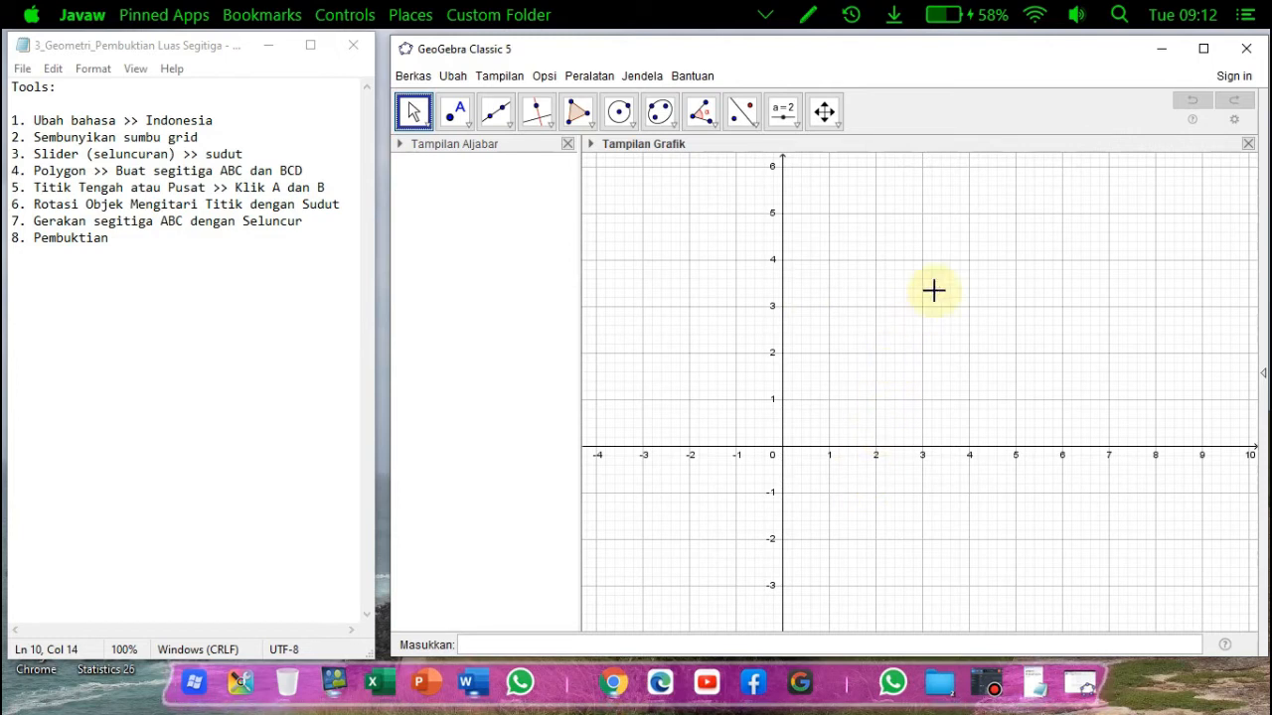
# - Hide the coordinate axes (Sumbu-sumbu) in the graphics view
pyautogui.rightClick(906, 251)
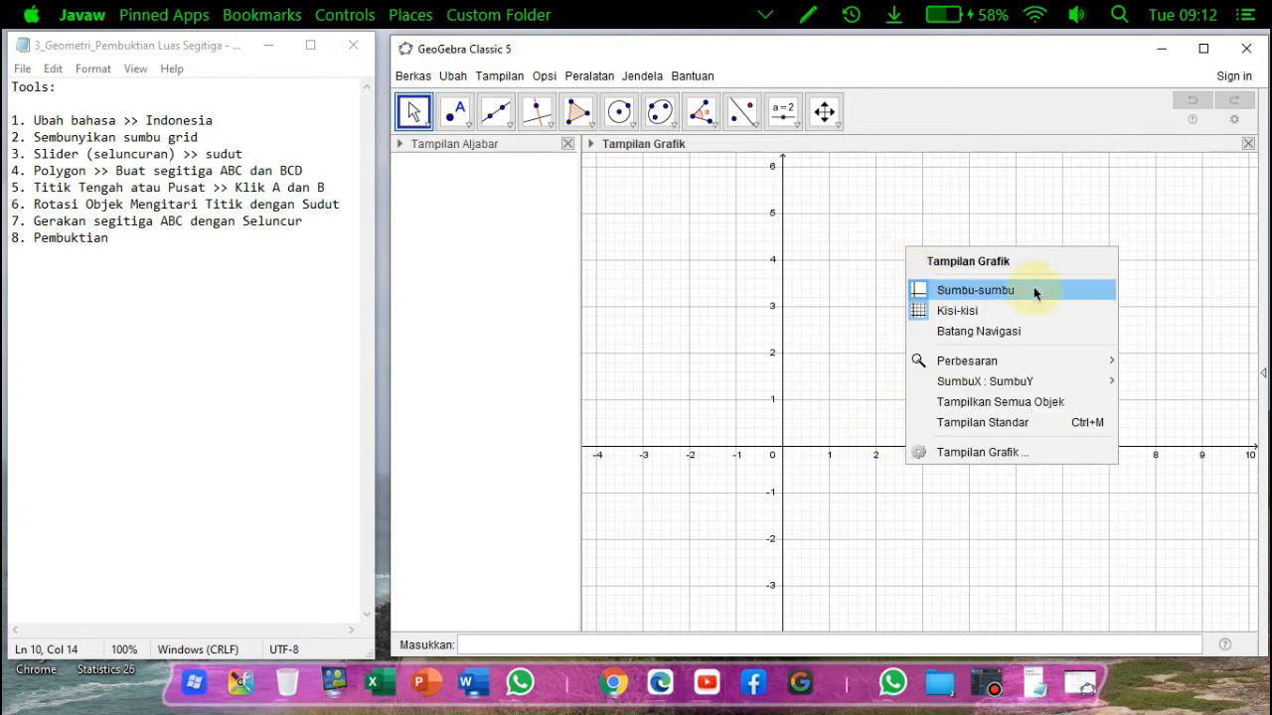
pyautogui.click(961, 295)
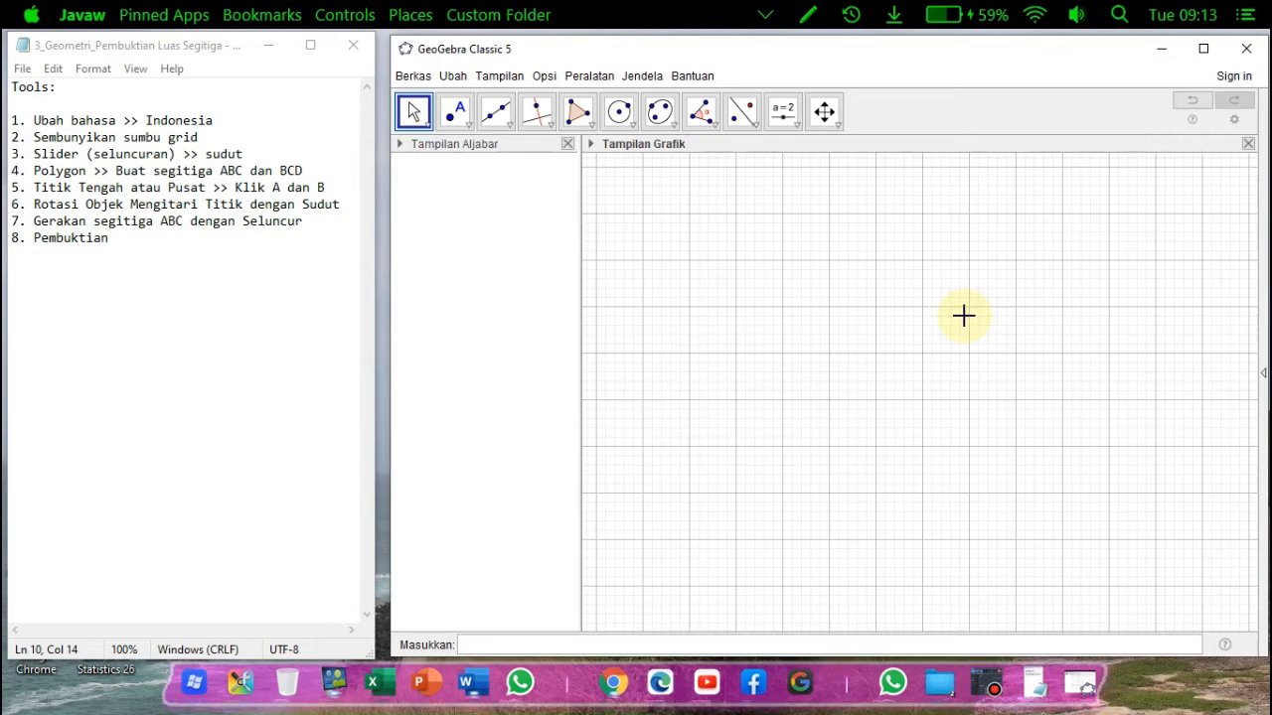
# - Place a slider (Luncuran) in the upper part of the graphics view as an angle (Sudut) named α
pyautogui.click(778, 115)
pyautogui.click(778, 115)
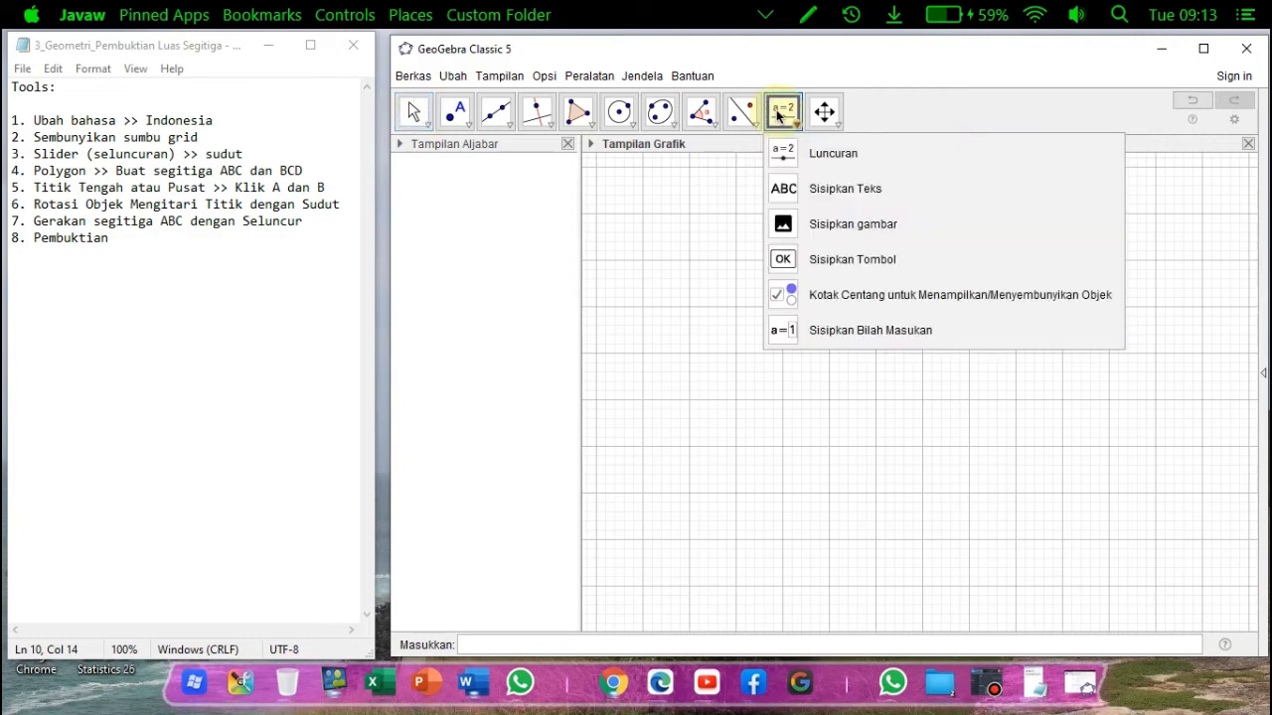
pyautogui.click(799, 157)
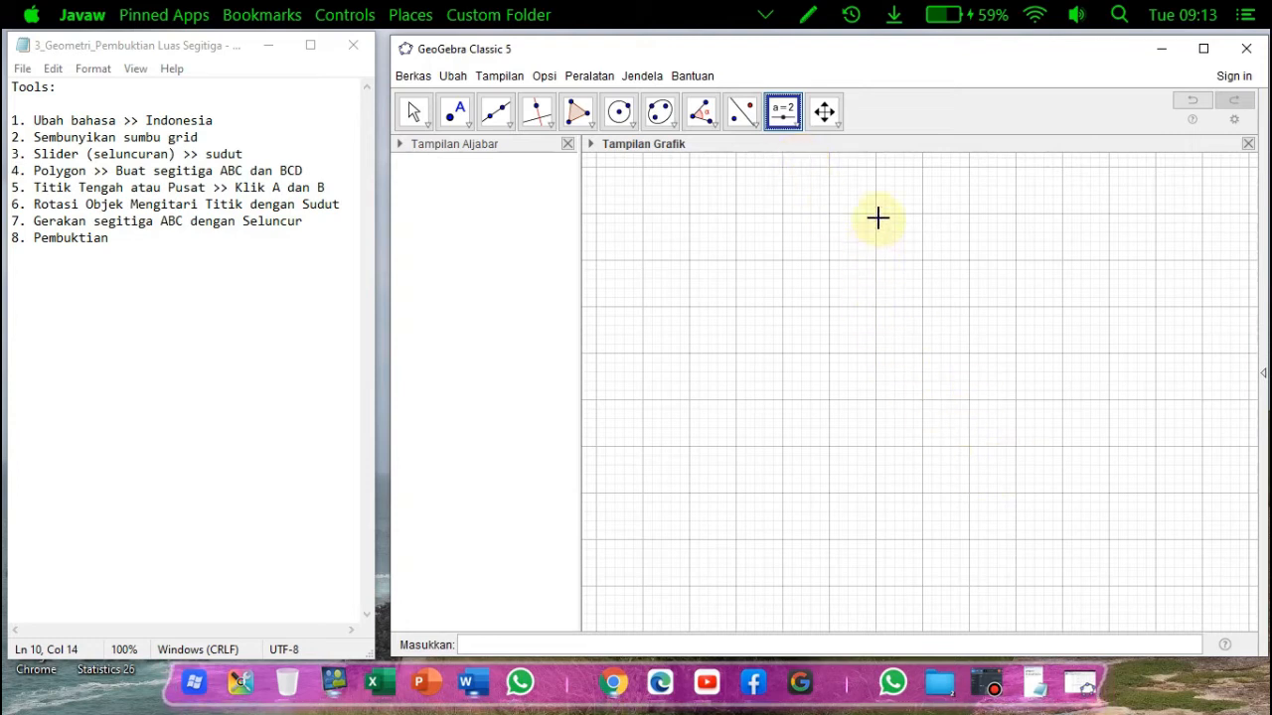
pyautogui.click(830, 216)
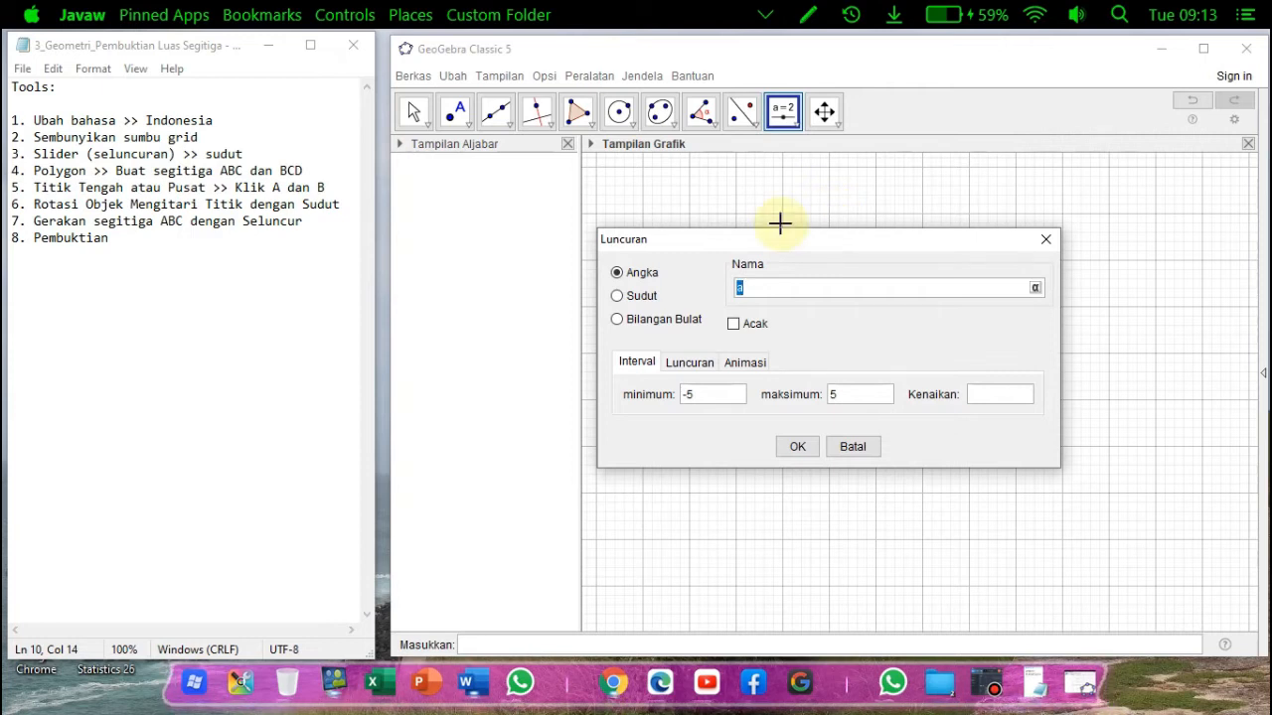
pyautogui.click(617, 297)
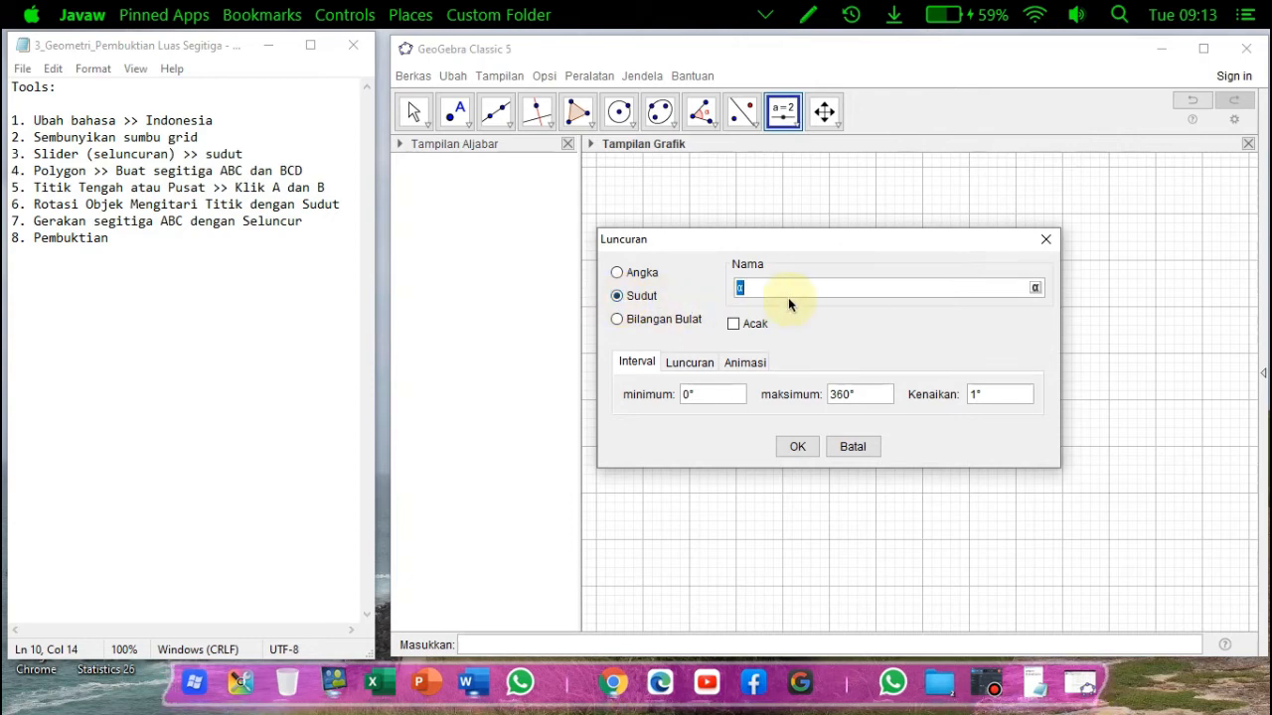
pyautogui.press('BackSpace')
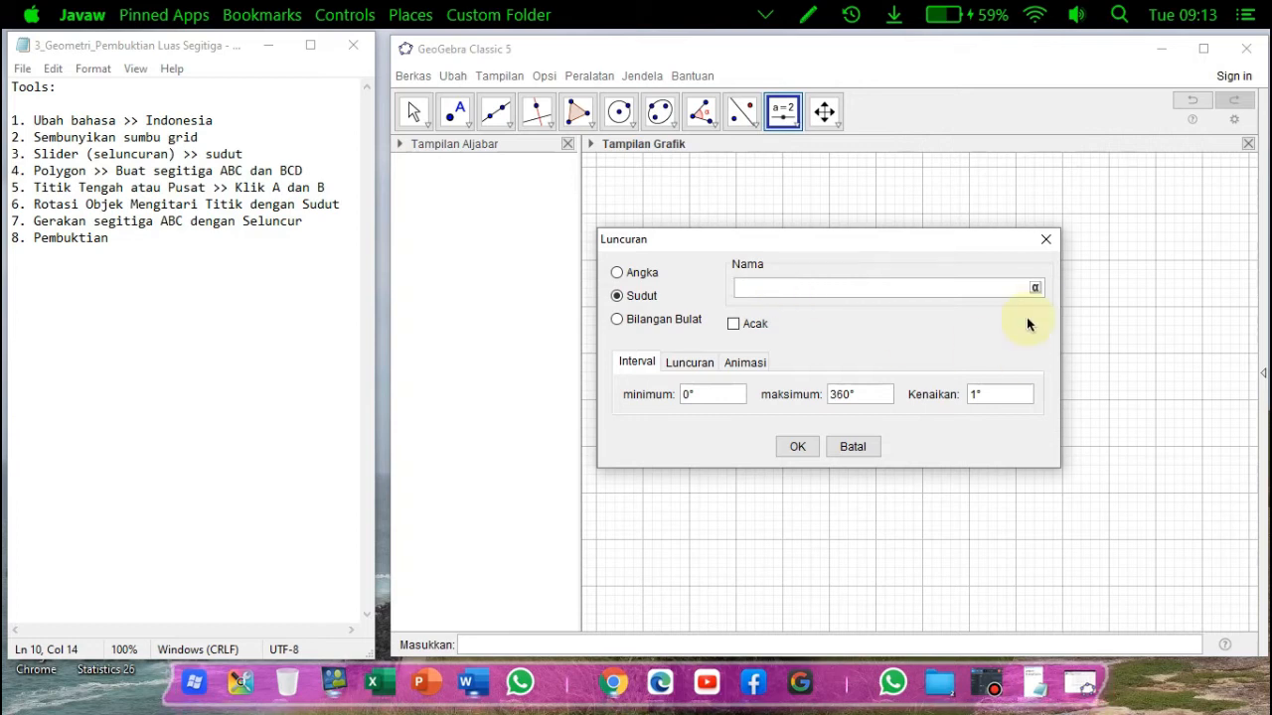
pyautogui.click(1034, 288)
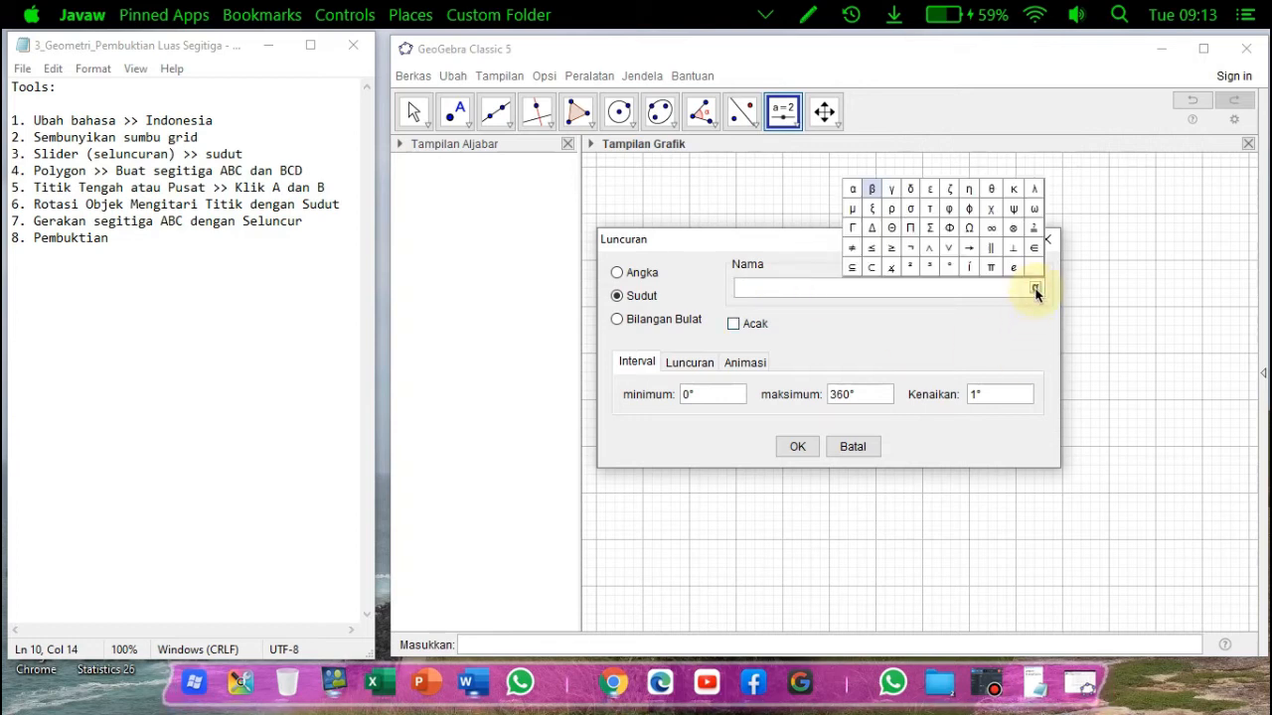
pyautogui.click(855, 191)
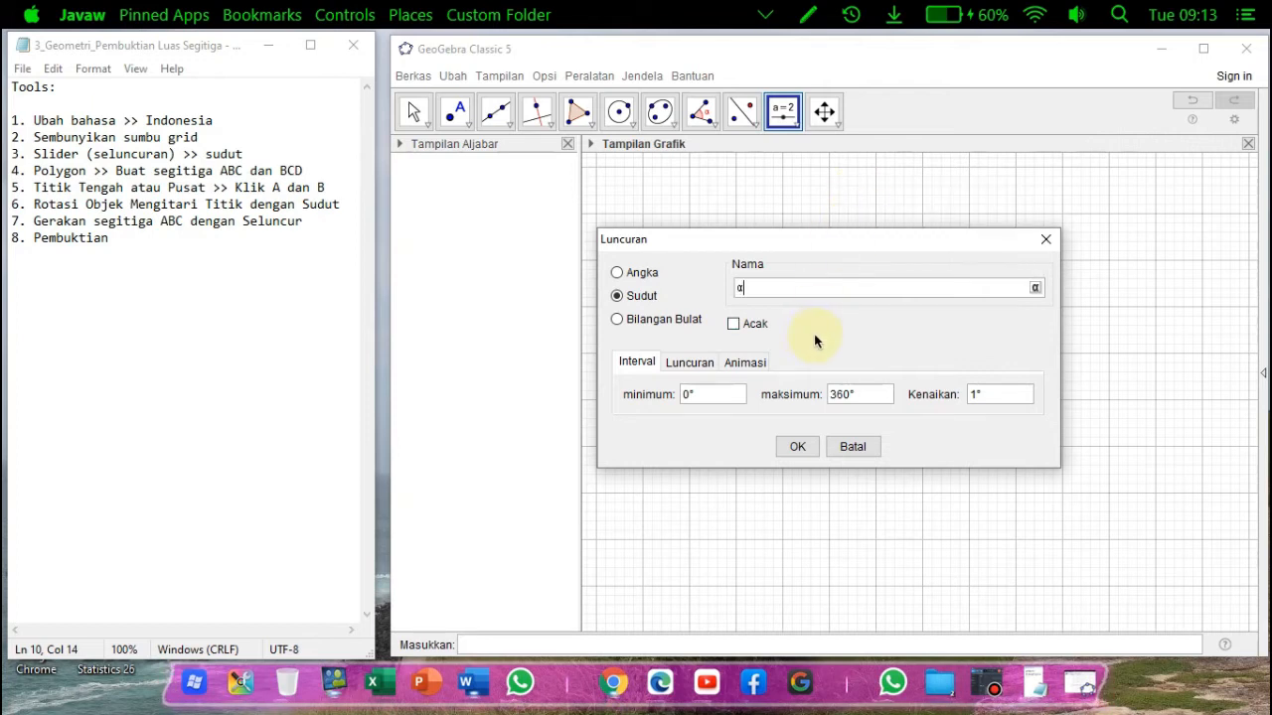
# - Set the angle slider's maximum to 180° and create the slider
pyautogui.click(831, 395)
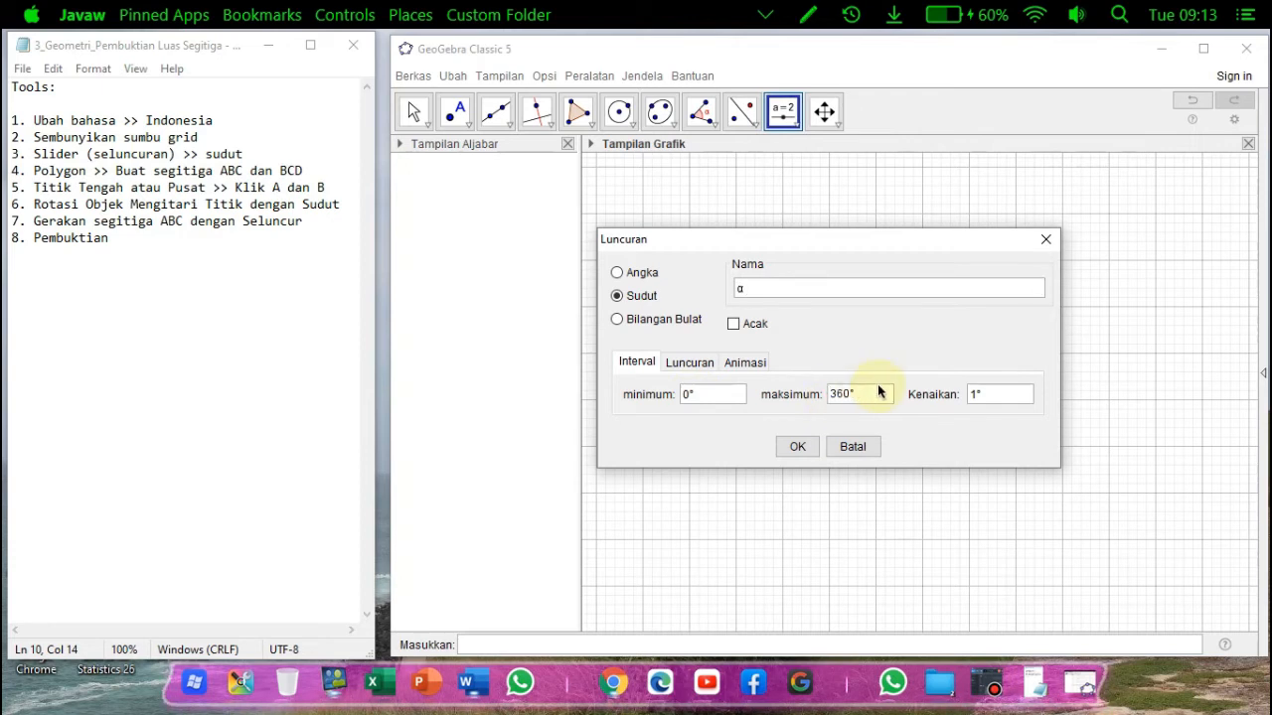
pyautogui.press('Delete')
pyautogui.press('Delete')
pyautogui.write('18')
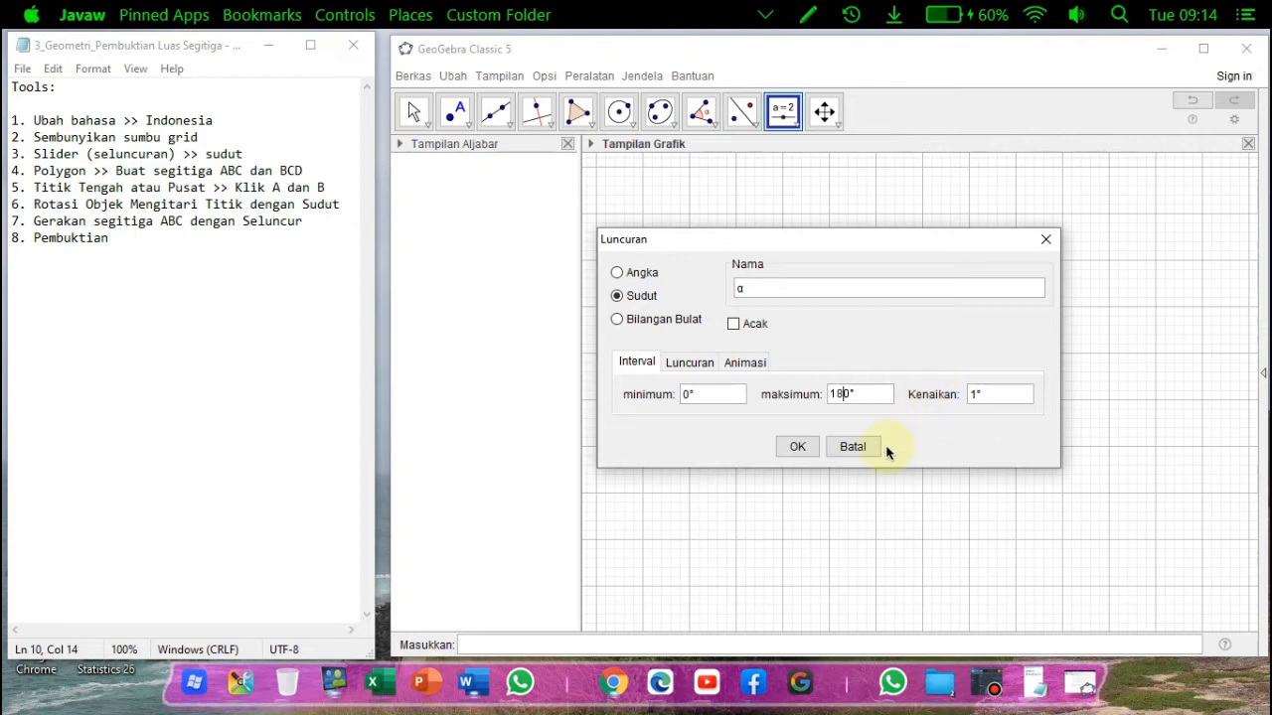
pyautogui.click(792, 448)
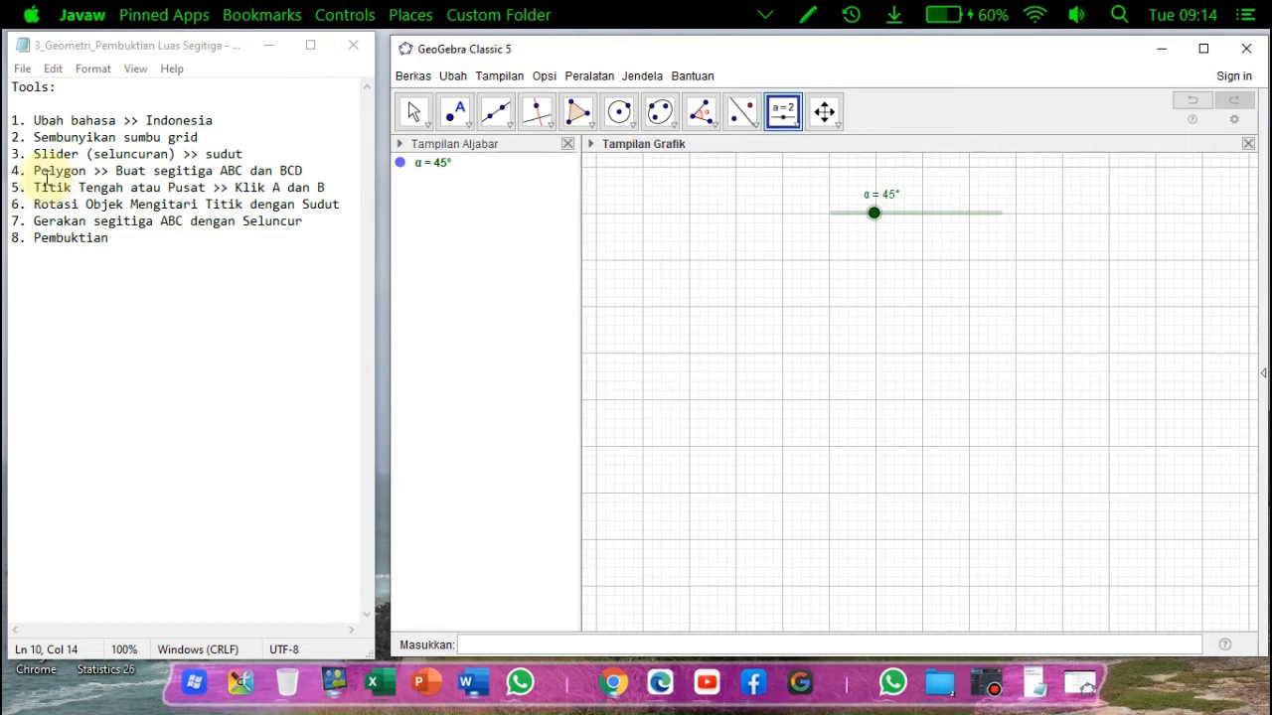
# - Draw triangle ABC with the Polygon tool, placing A at (-2, -1), B at (2, 2) and C at (2, -1)
pyautogui.moveTo(41, 171); pyautogui.dragTo(184, 175)
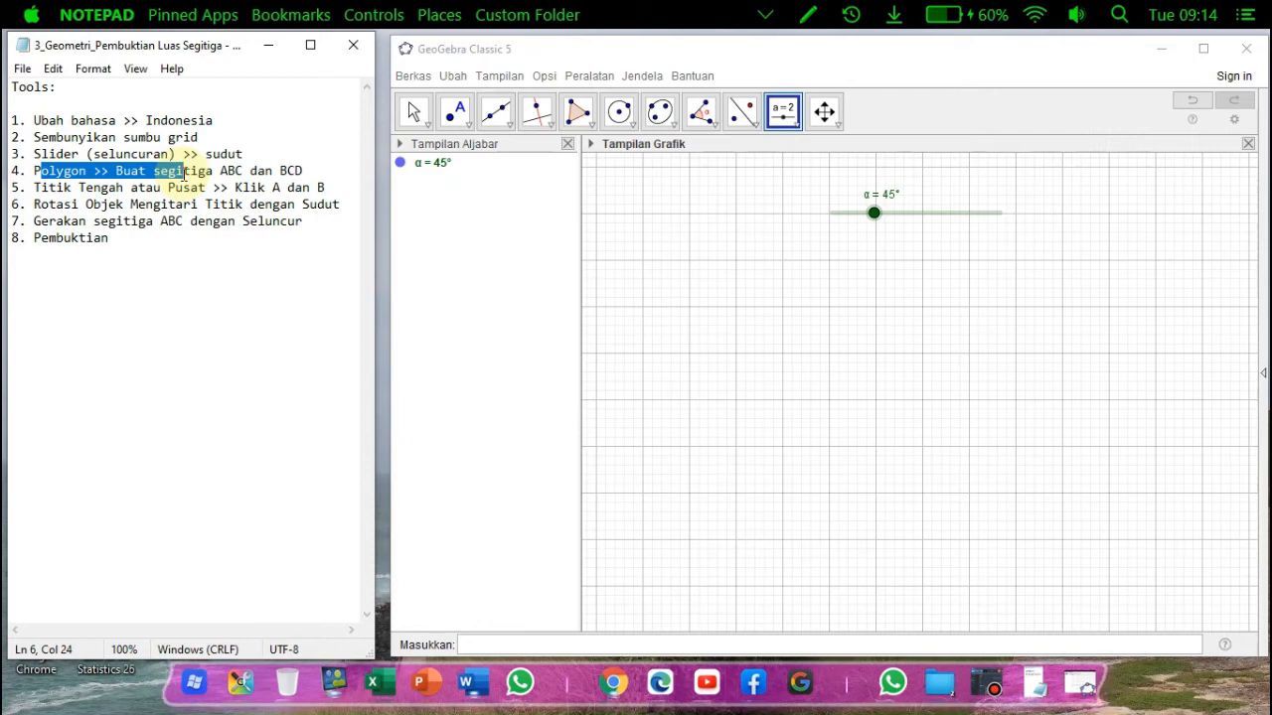
pyautogui.click(580, 117)
pyautogui.click(579, 118)
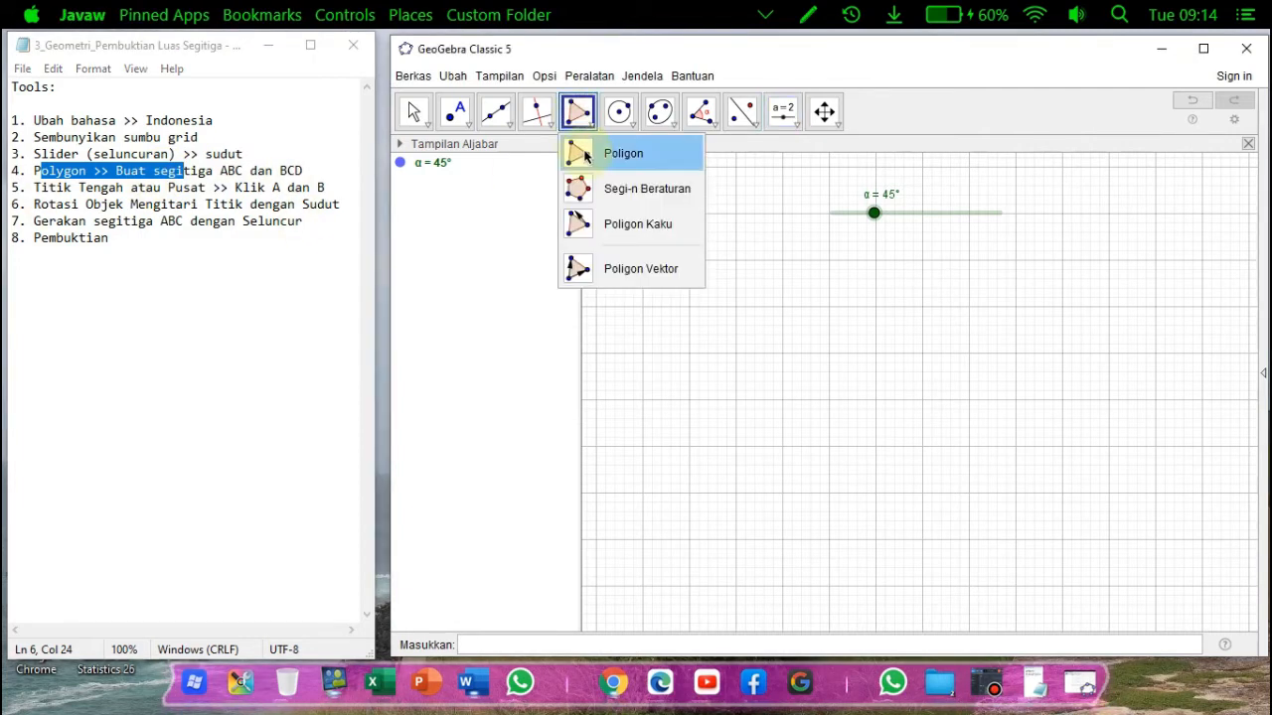
pyautogui.click(582, 151)
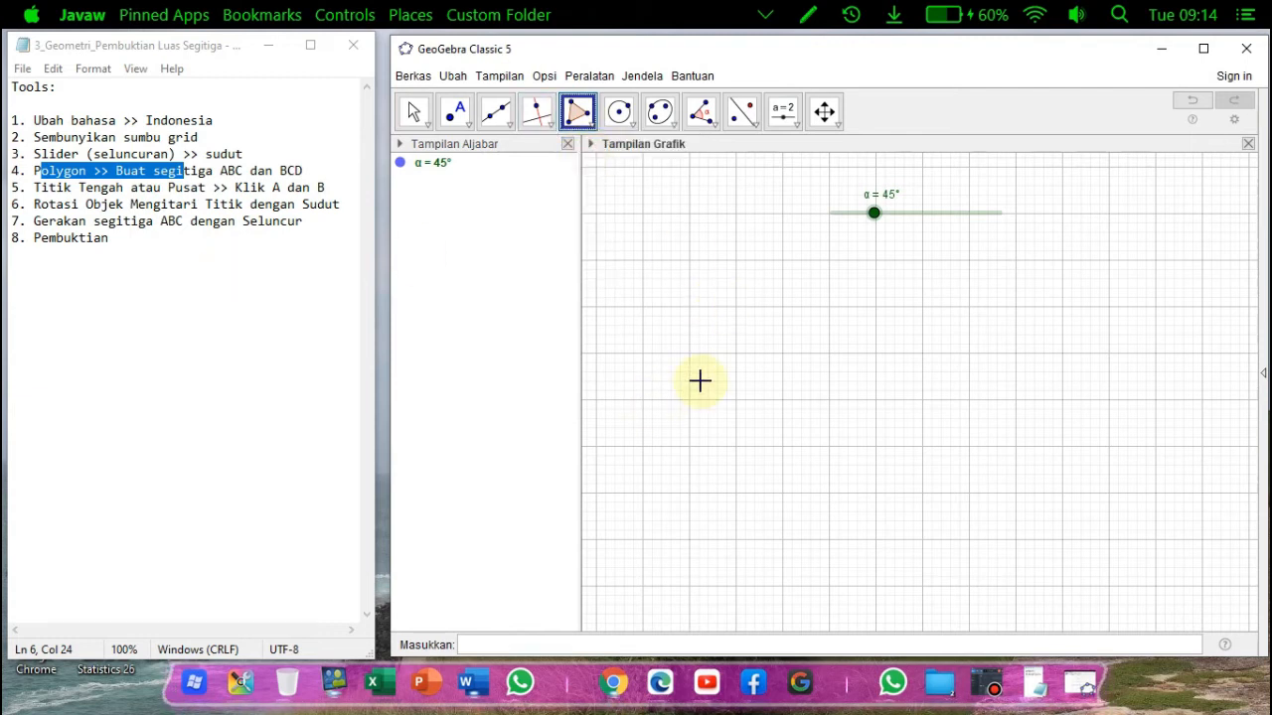
pyautogui.click(690, 492)
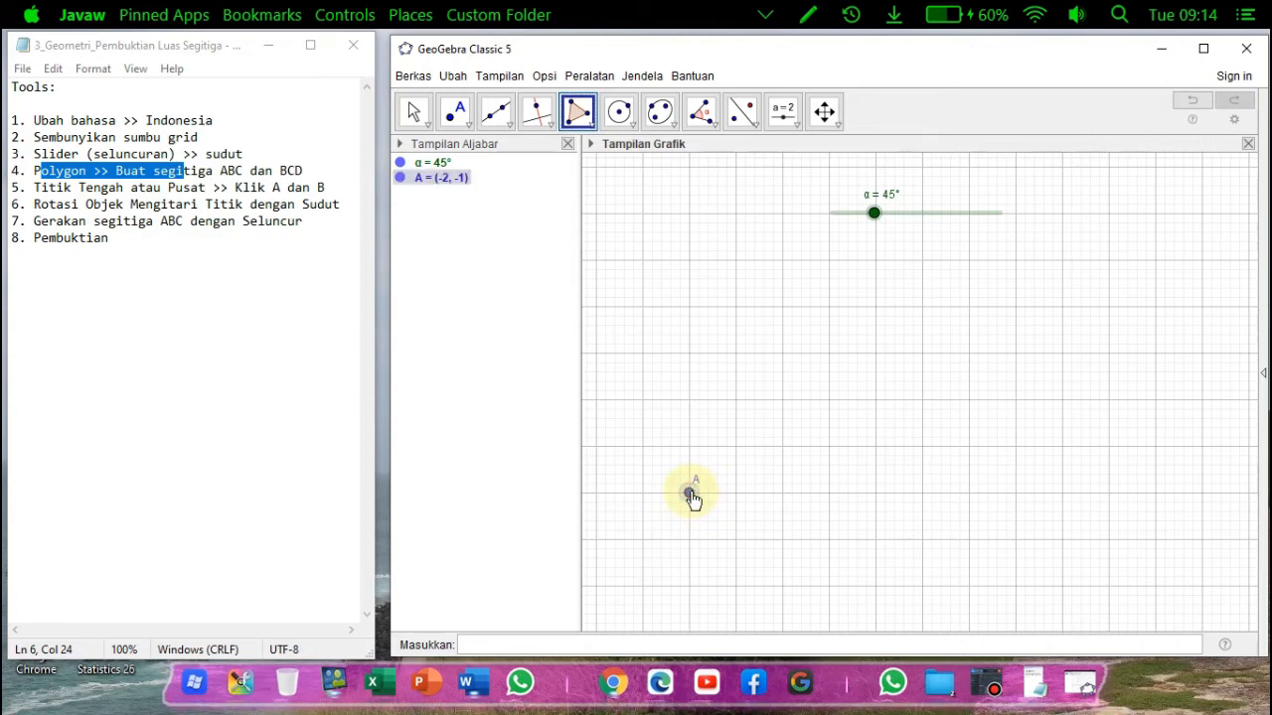
pyautogui.click(876, 354)
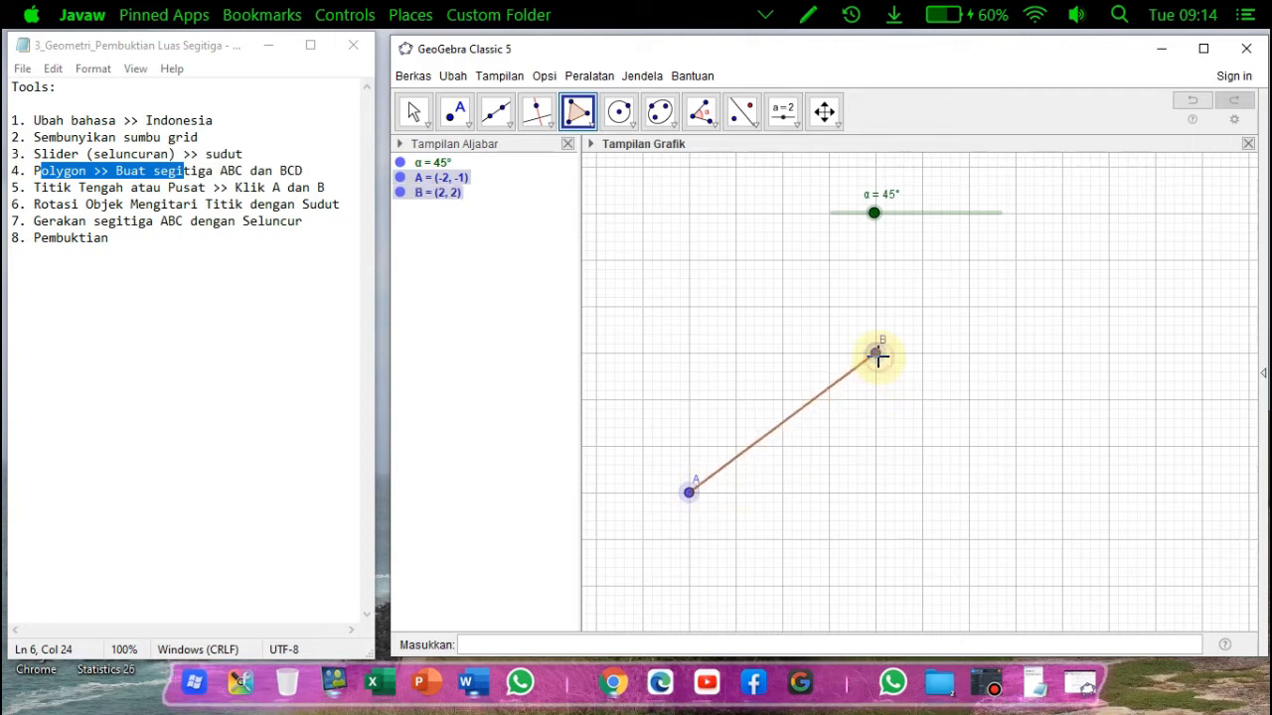
pyautogui.click(875, 493)
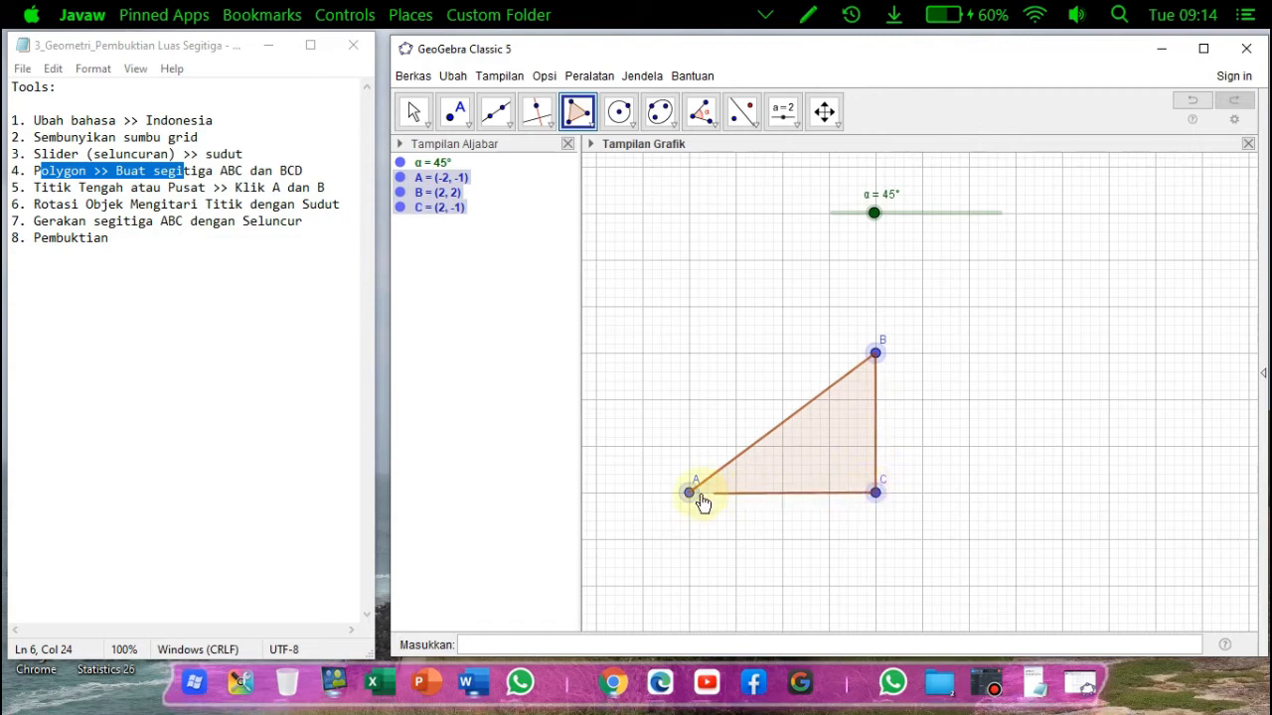
pyautogui.click(690, 494)
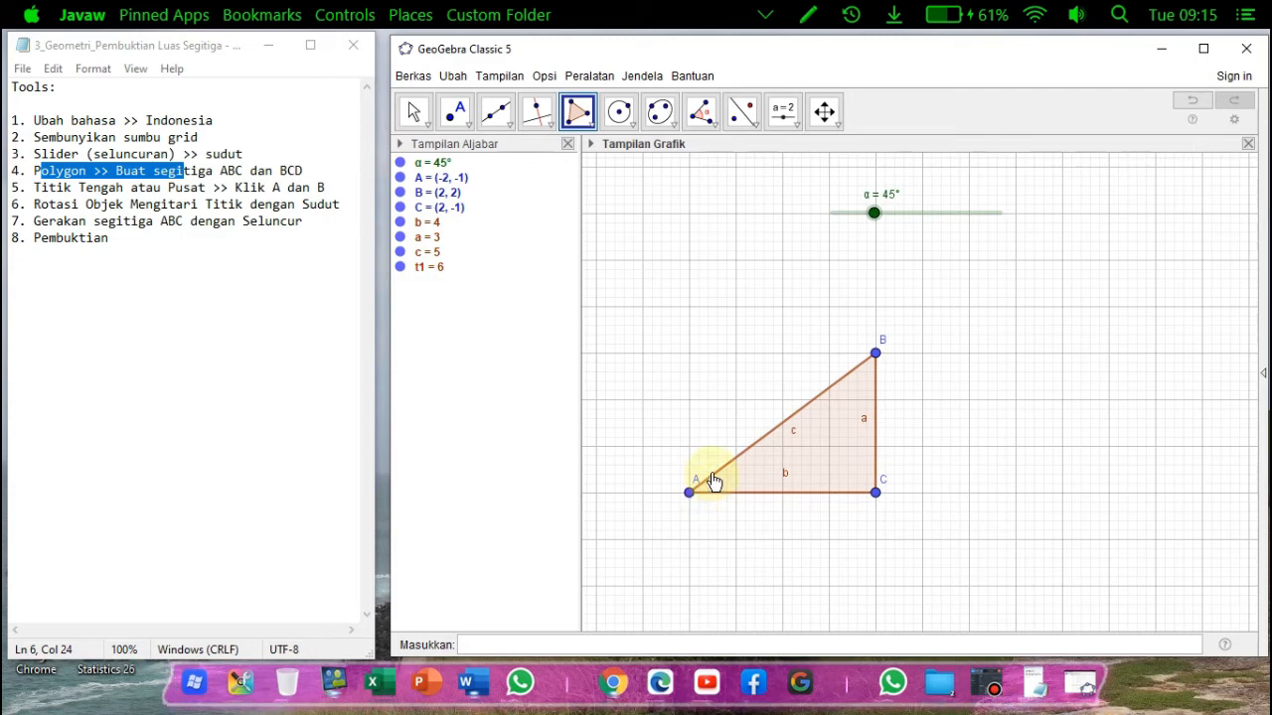
# - Draw triangle BCD with the Polygon tool, reusing points B and C and placing D at (4, -1)
pyautogui.click(876, 353)
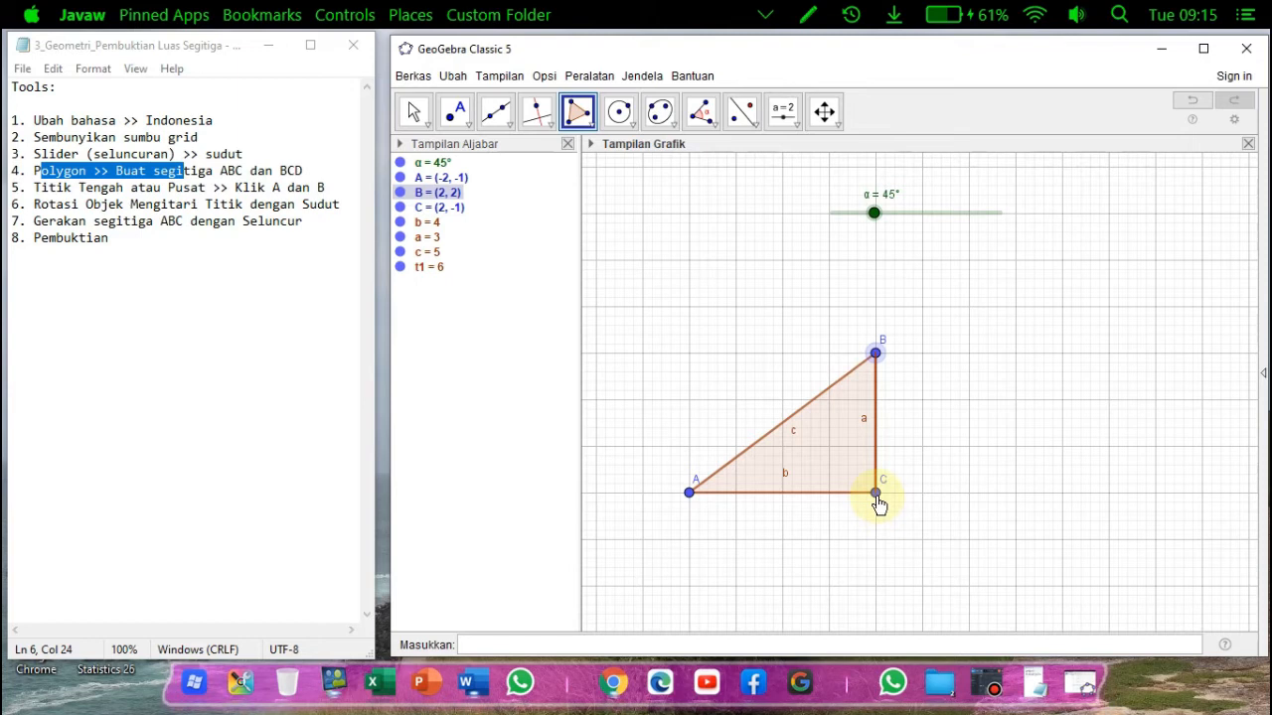
pyautogui.click(876, 493)
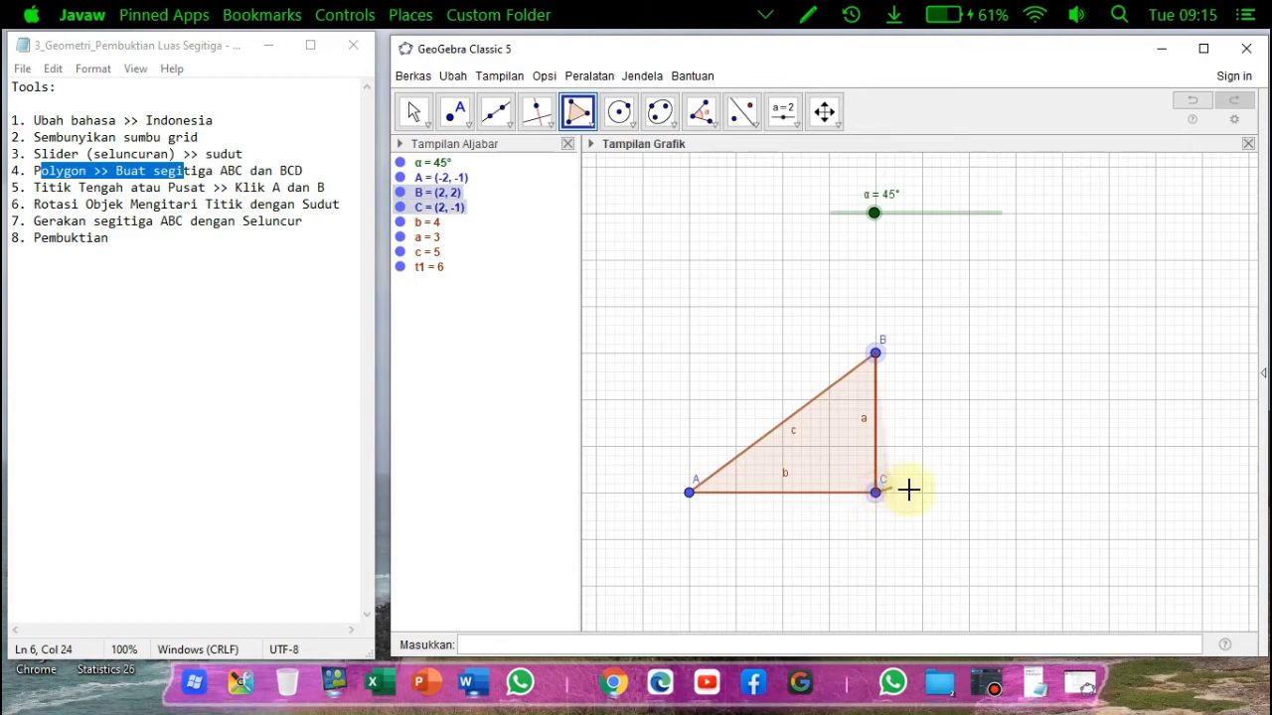
pyautogui.click(968, 493)
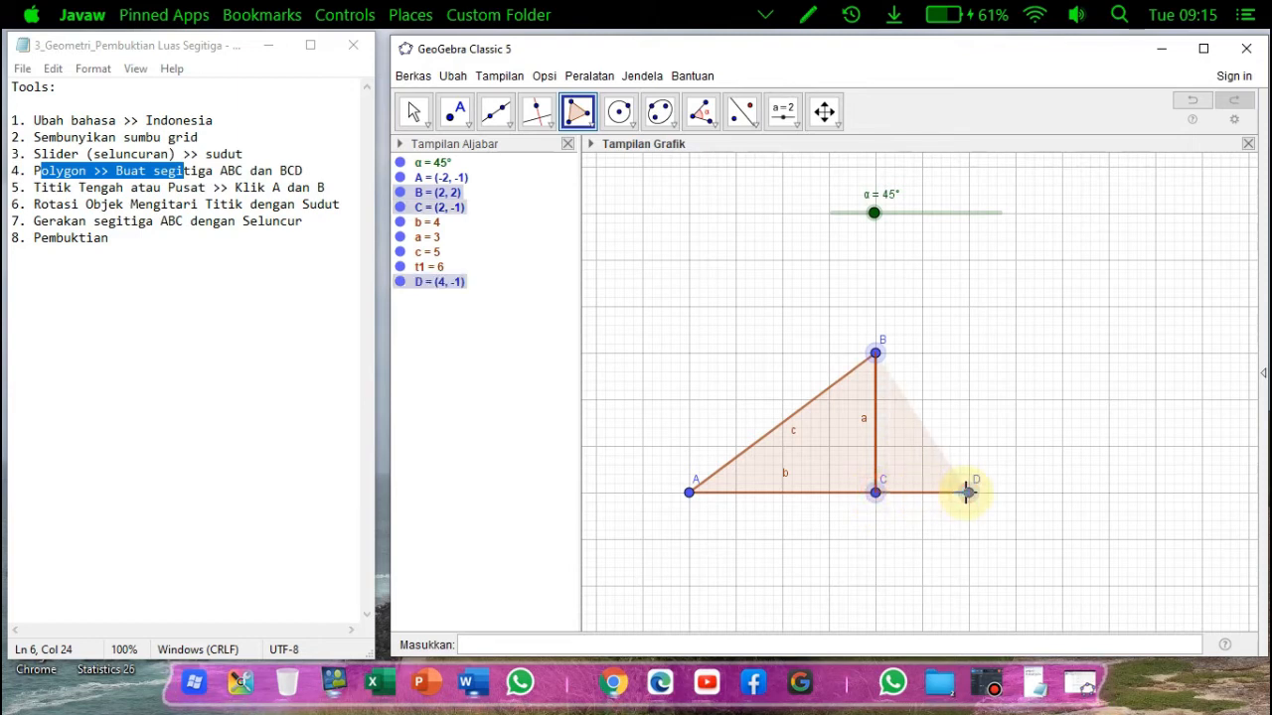
pyautogui.click(878, 359)
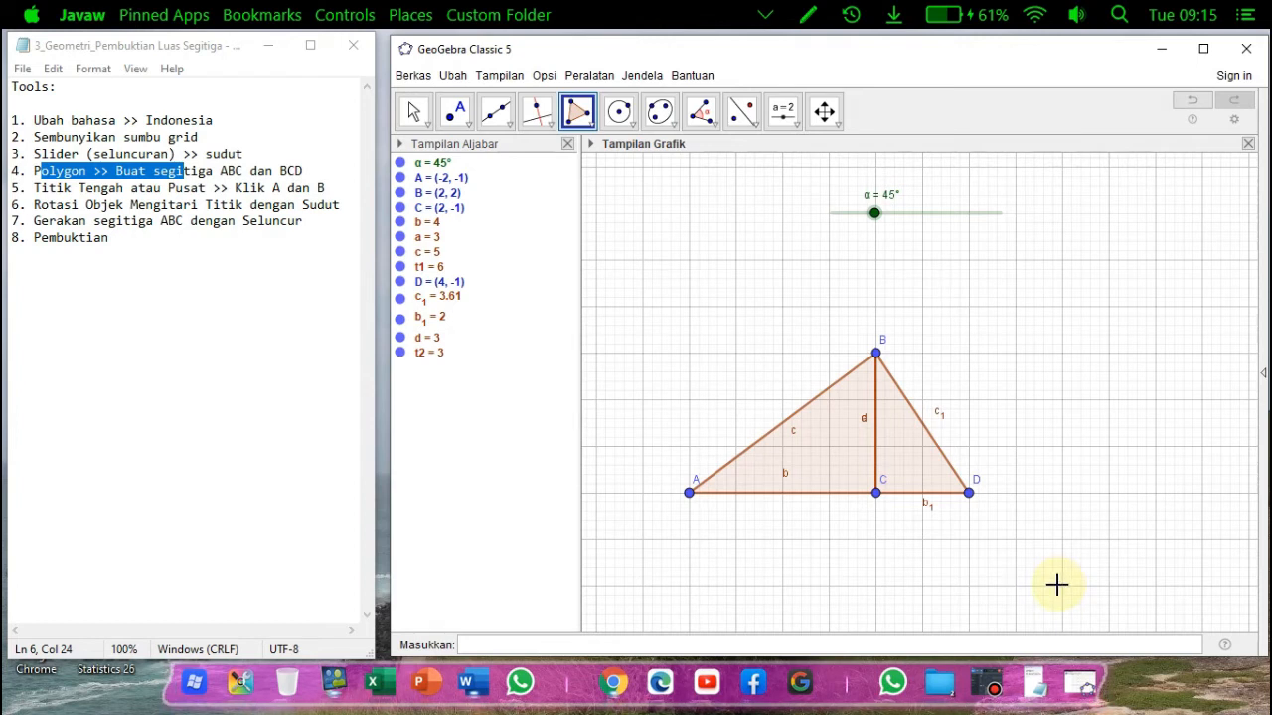
# - Mark the midpoints of AB and BD with the Midpoint or Center tool (Titik Tengah atau Pusat)
pyautogui.moveTo(34, 189); pyautogui.dragTo(79, 188)
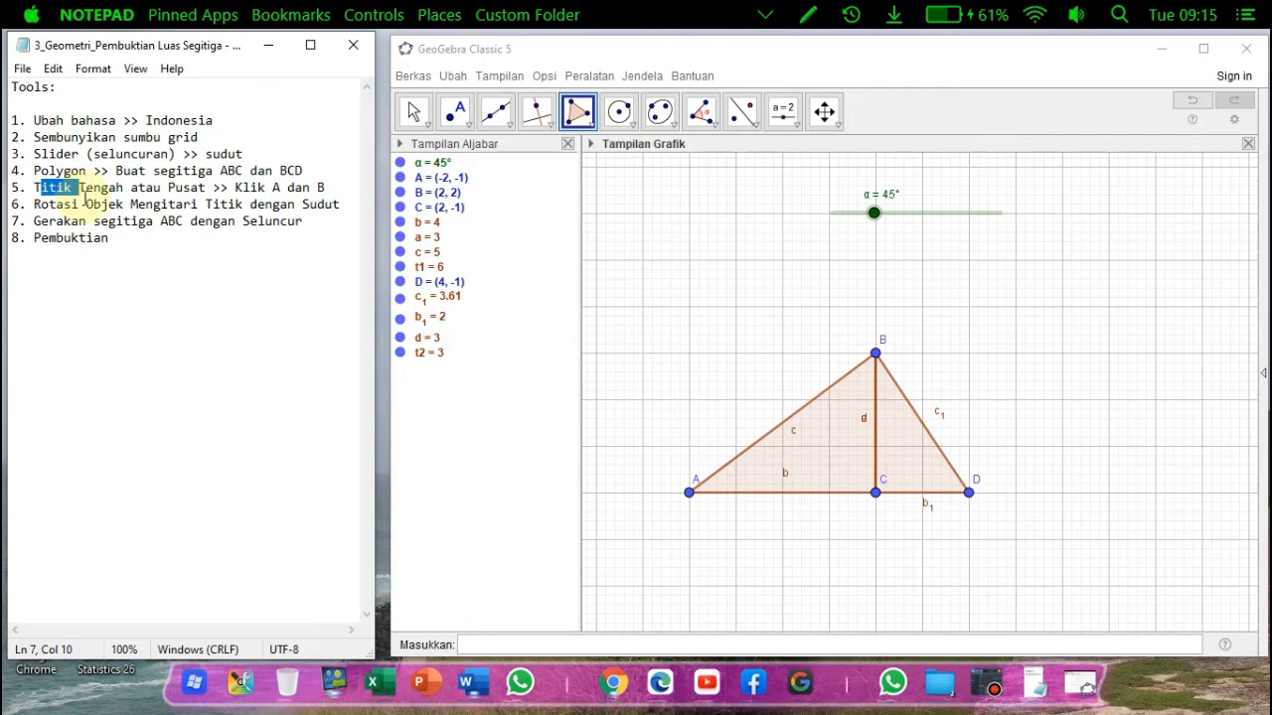
pyautogui.click(460, 115)
pyautogui.click(461, 115)
pyautogui.click(460, 115)
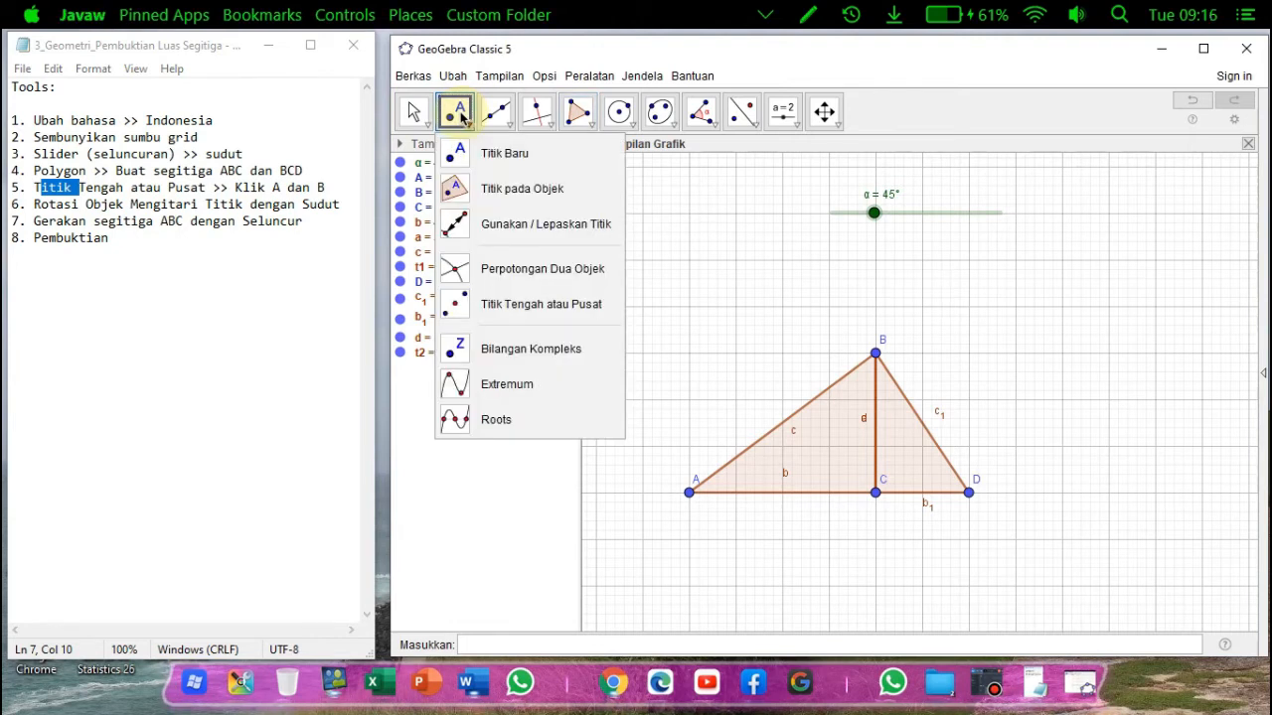
pyautogui.click(561, 308)
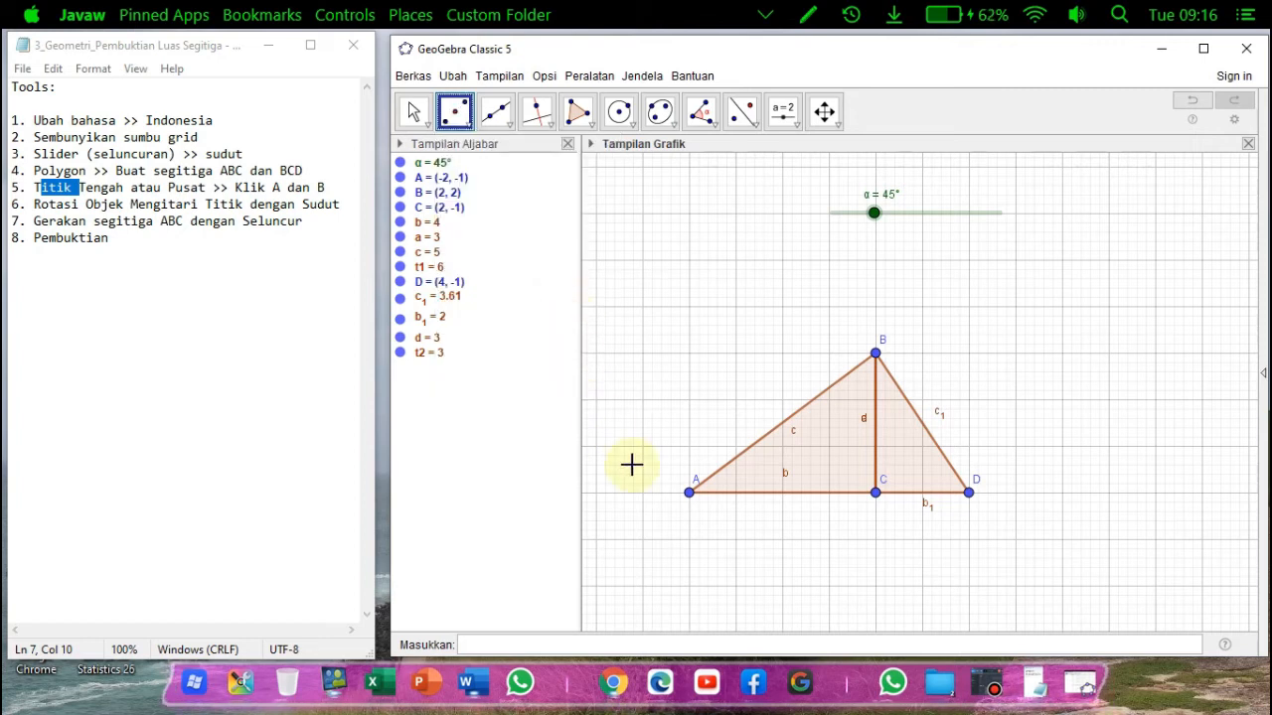
pyautogui.click(688, 492)
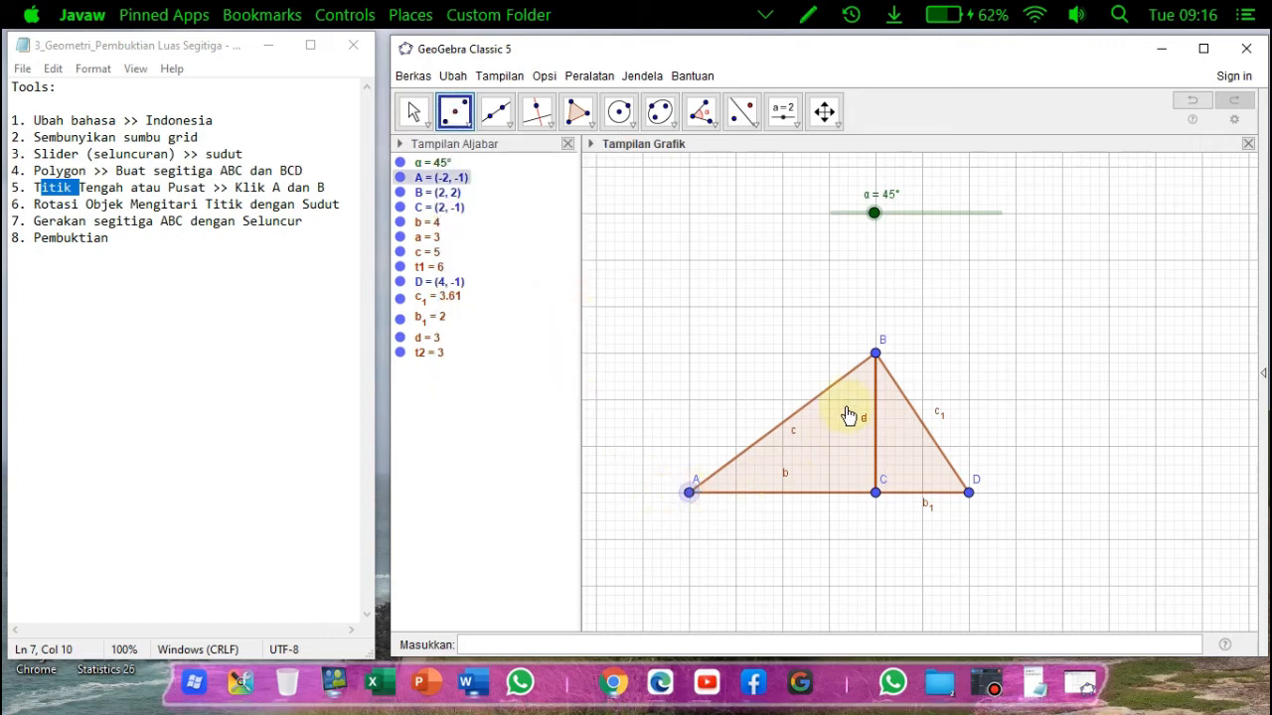
pyautogui.click(875, 353)
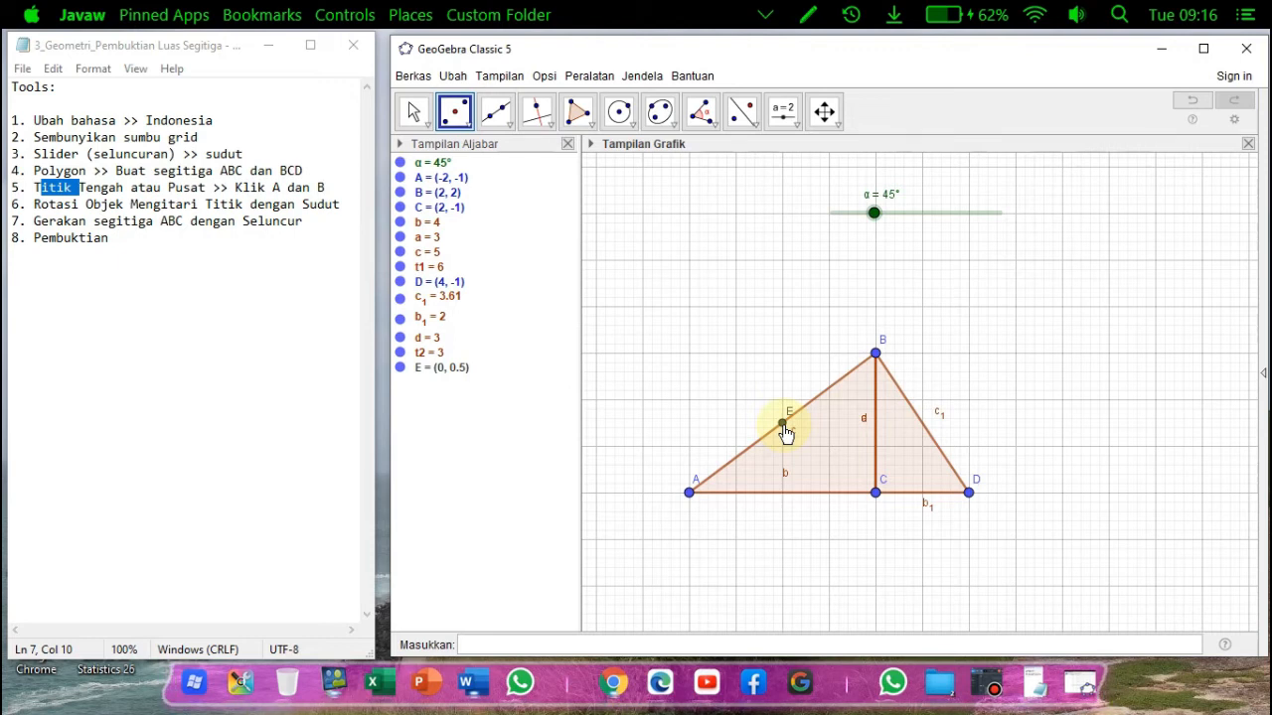
pyautogui.click(876, 357)
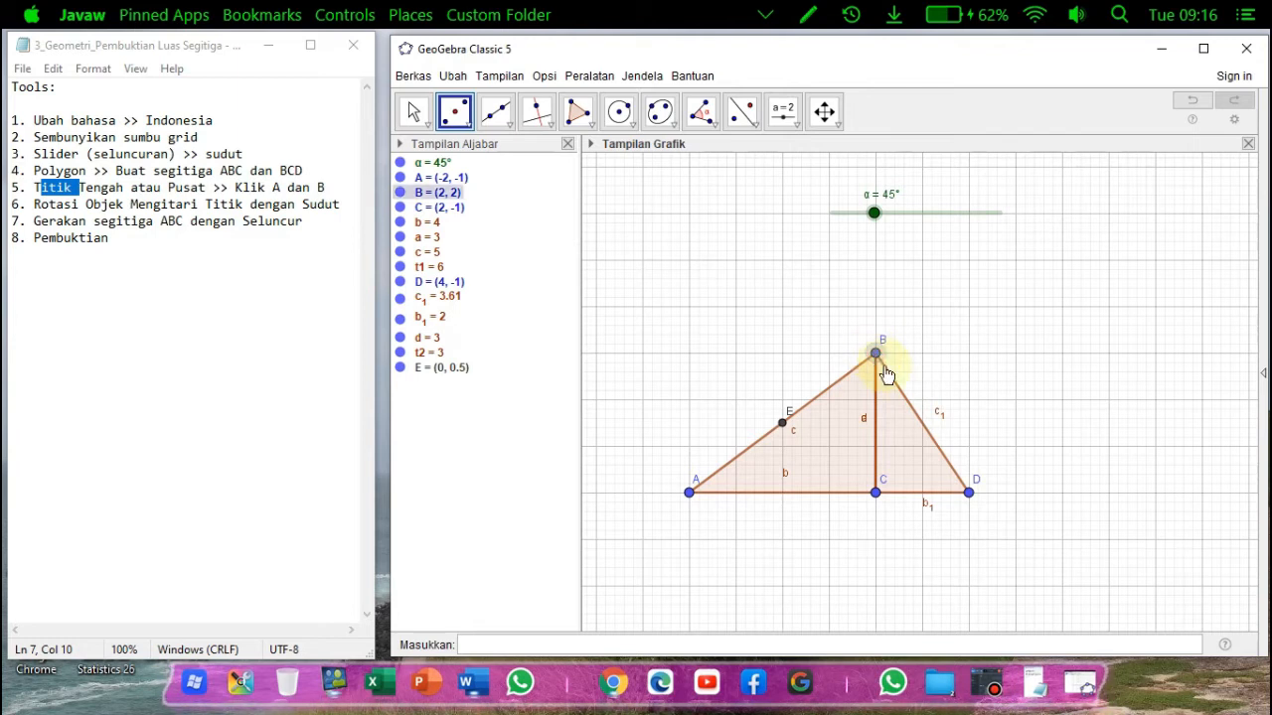
pyautogui.click(970, 493)
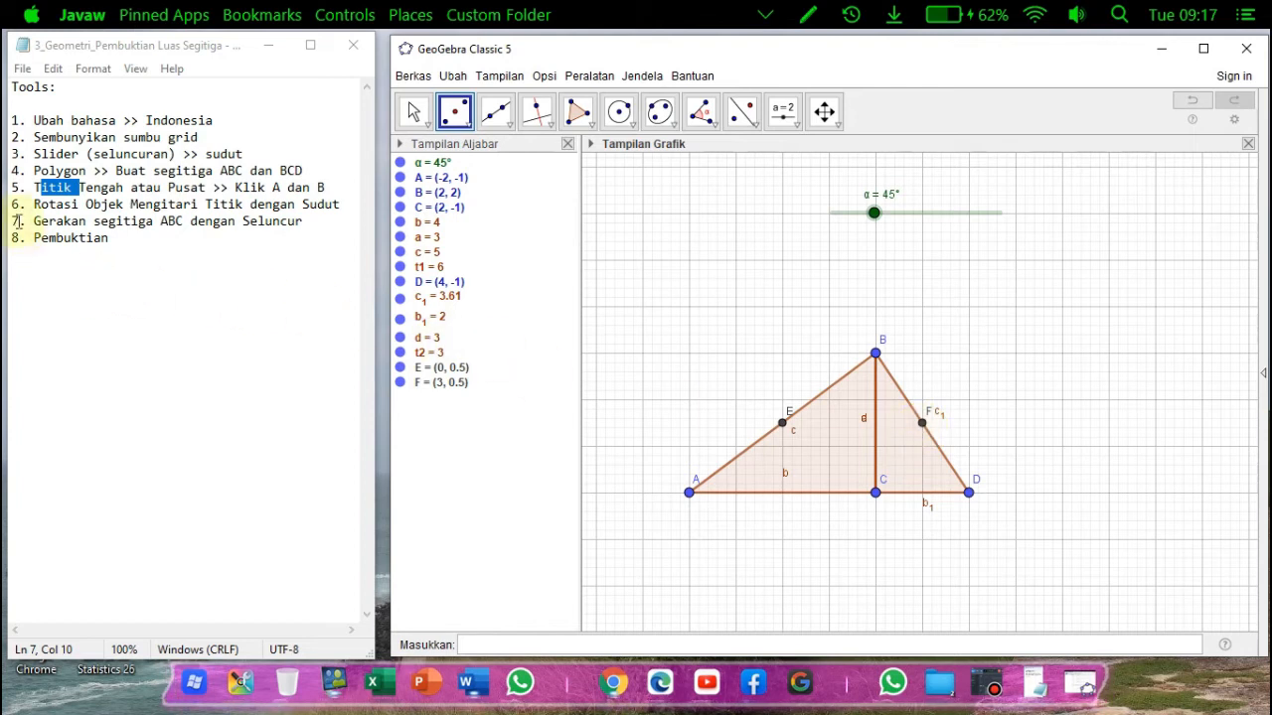
# - Start a rotation of triangle ABC about midpoint E with the Rotate around Point tool (Rotasi Objek mengitari Titik dengan Sudut)
pyautogui.moveTo(31, 204); pyautogui.dragTo(340, 206)
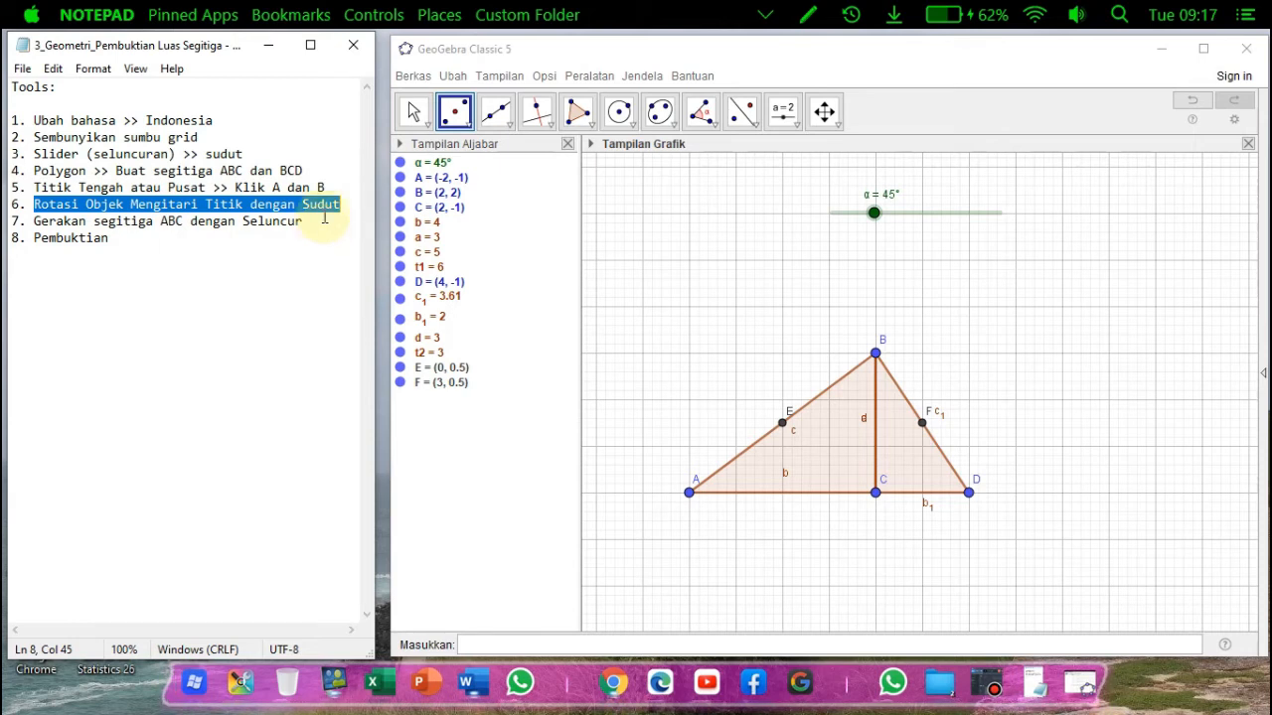
pyautogui.click(738, 115)
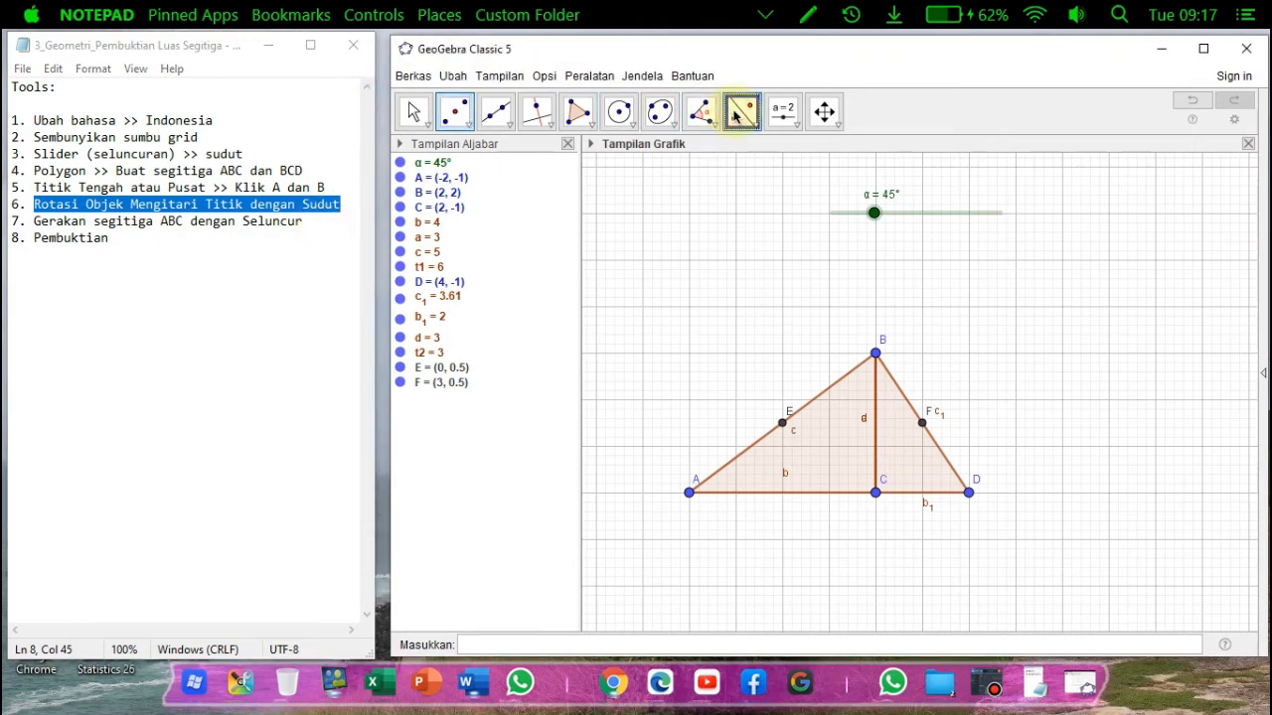
pyautogui.click(748, 116)
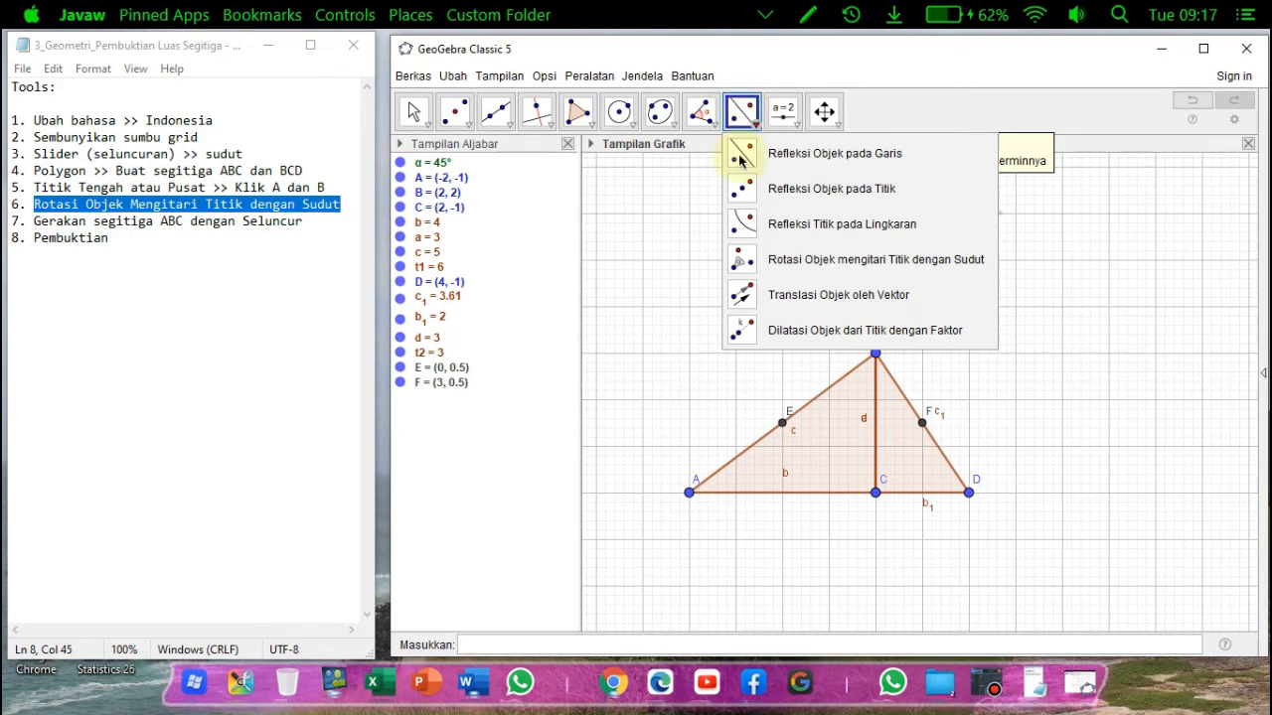
pyautogui.click(832, 269)
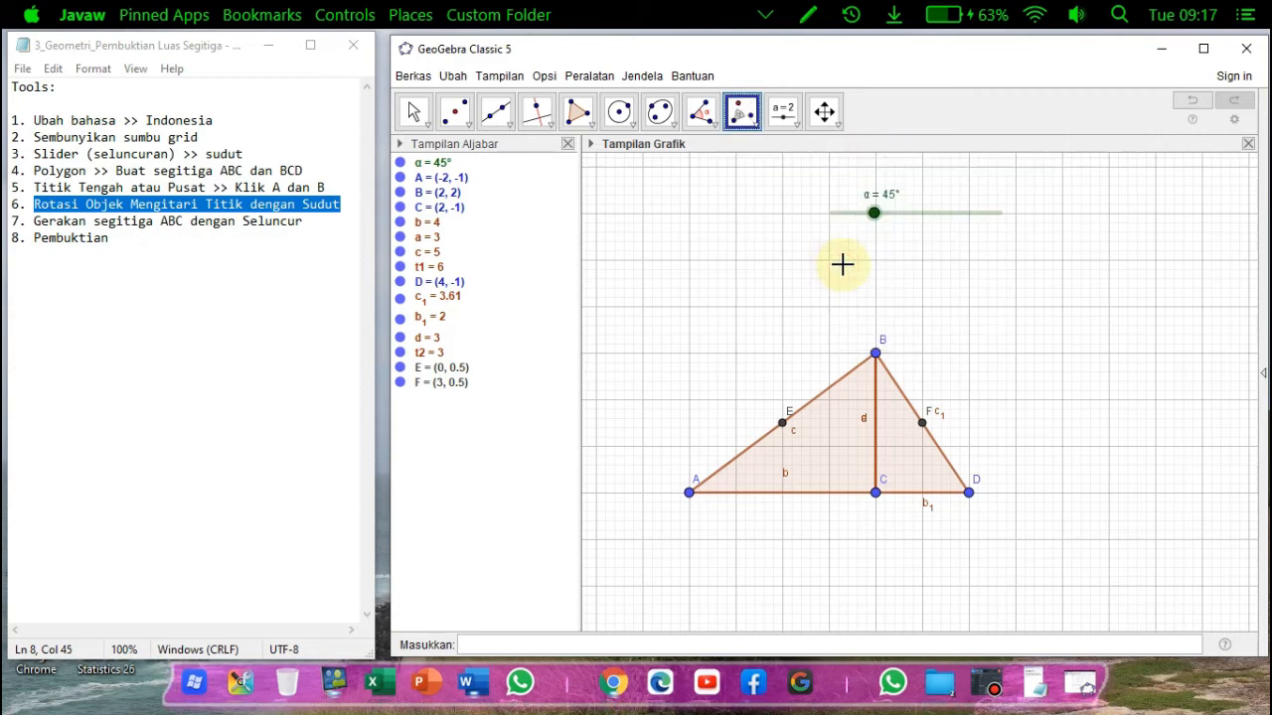
pyautogui.click(820, 445)
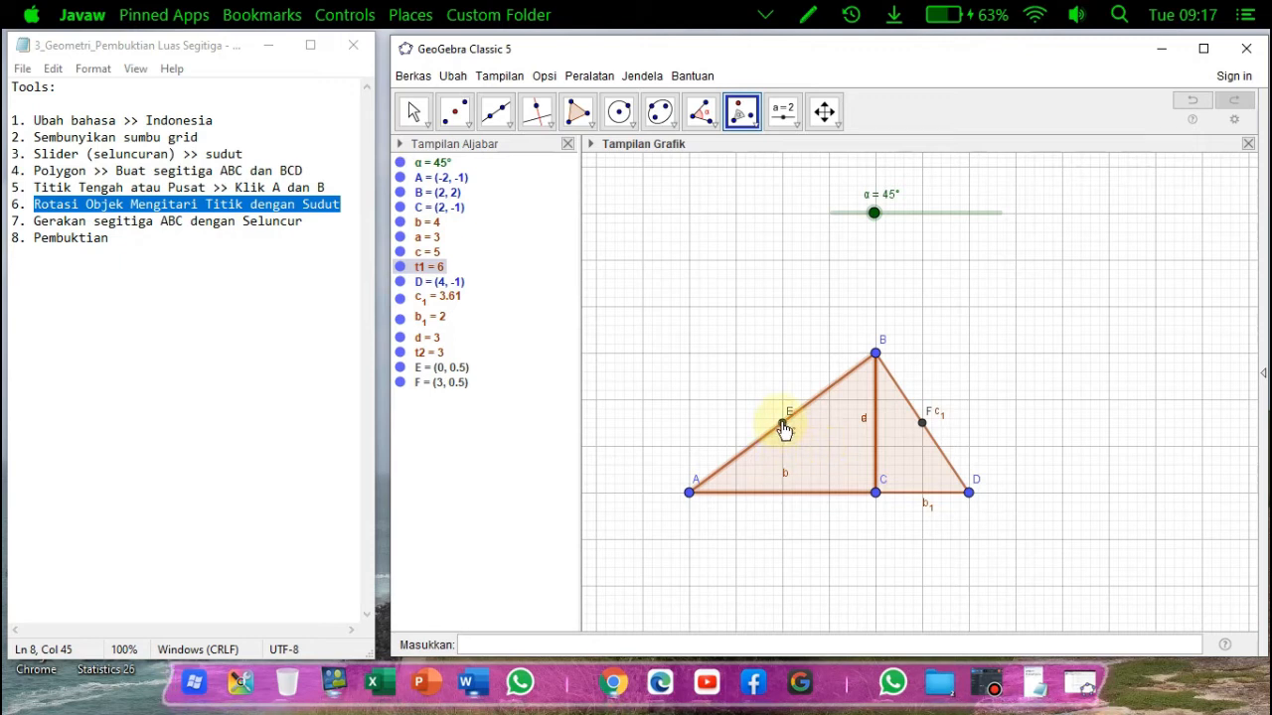
pyautogui.click(784, 429)
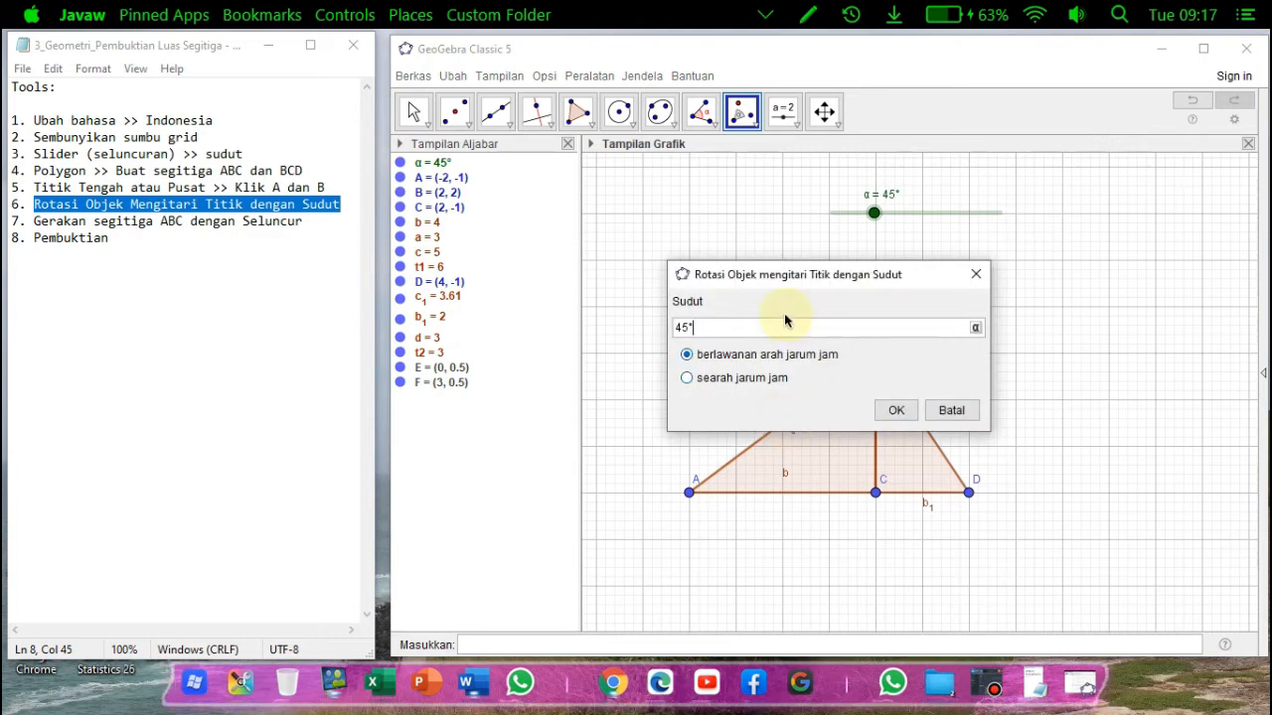
# - Rotate triangle ABC by angle α clockwise (searah jarum jam) and set the α slider to 180°
pyautogui.click(732, 329)
pyautogui.moveTo(732, 329); pyautogui.dragTo(675, 331)
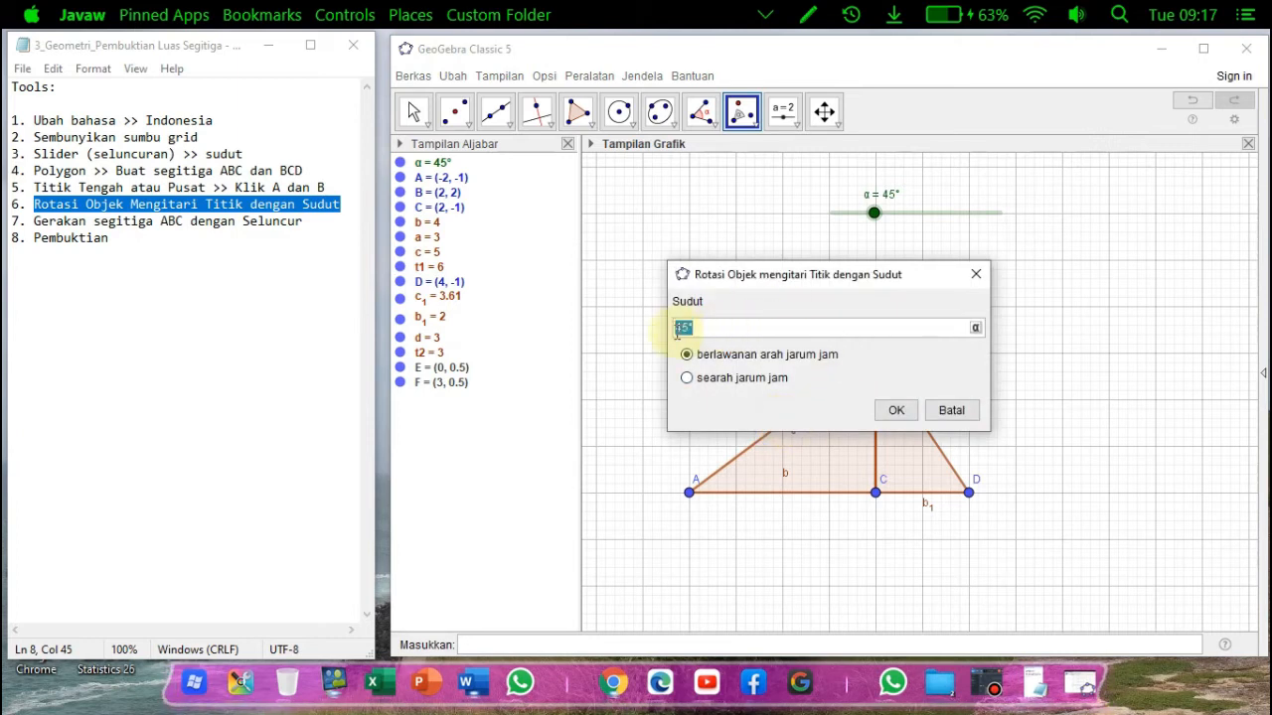
pyautogui.press('BackSpace')
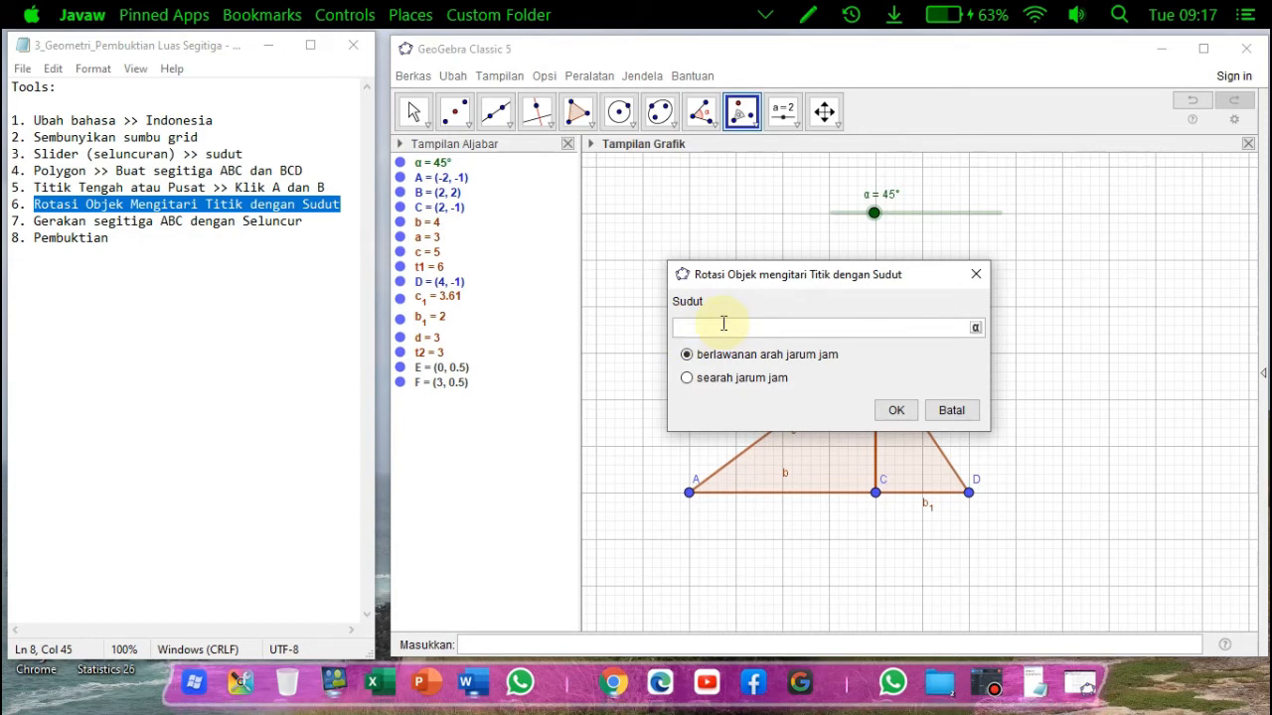
pyautogui.click(975, 329)
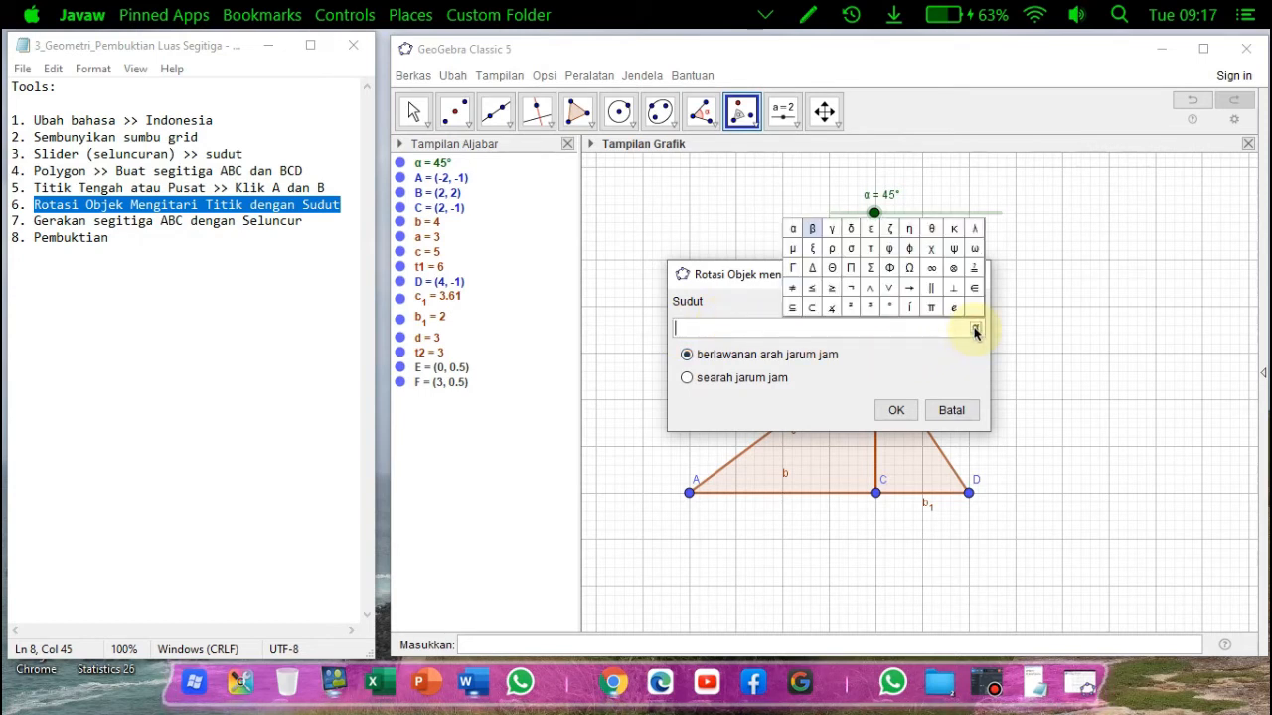
pyautogui.click(793, 228)
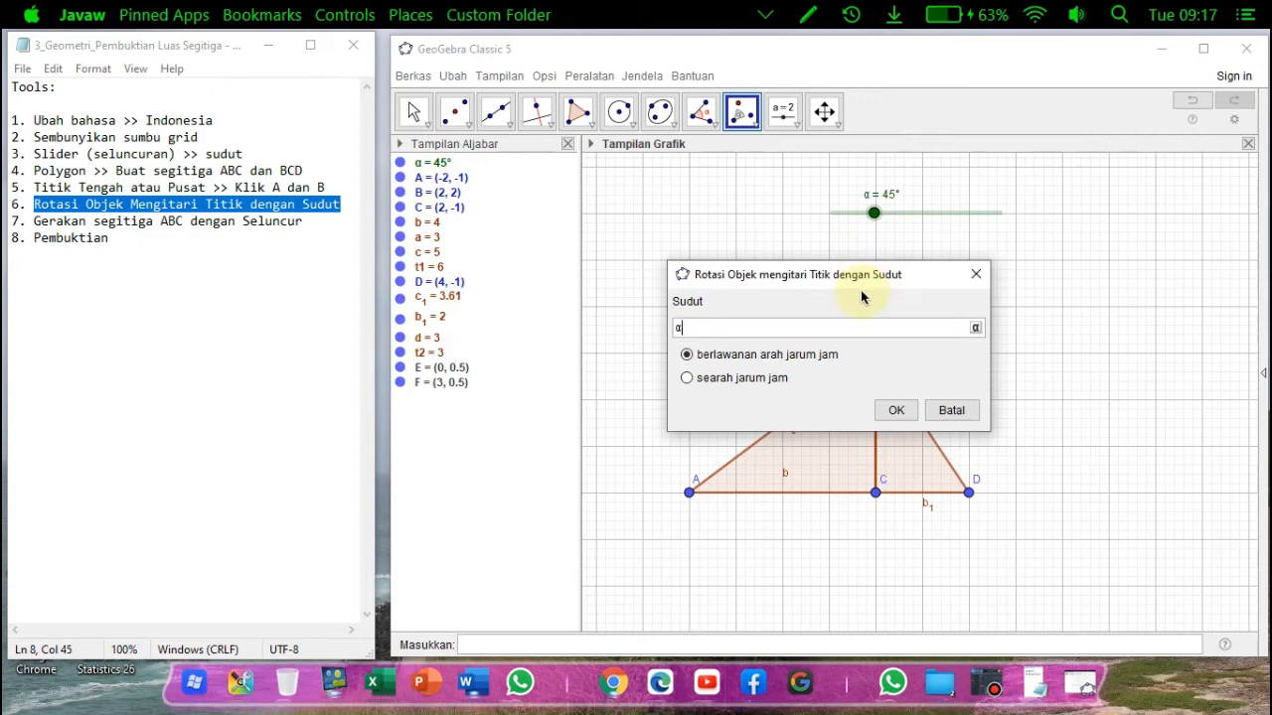
pyautogui.click(688, 378)
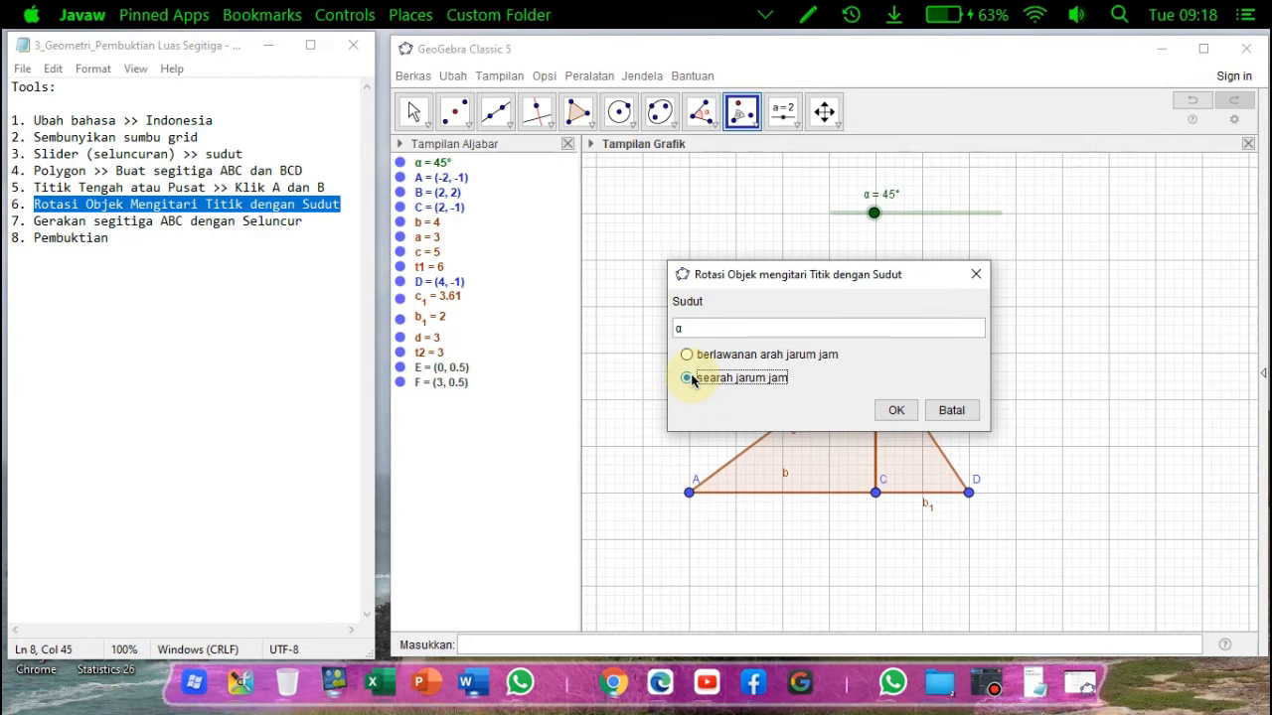
pyautogui.click(894, 413)
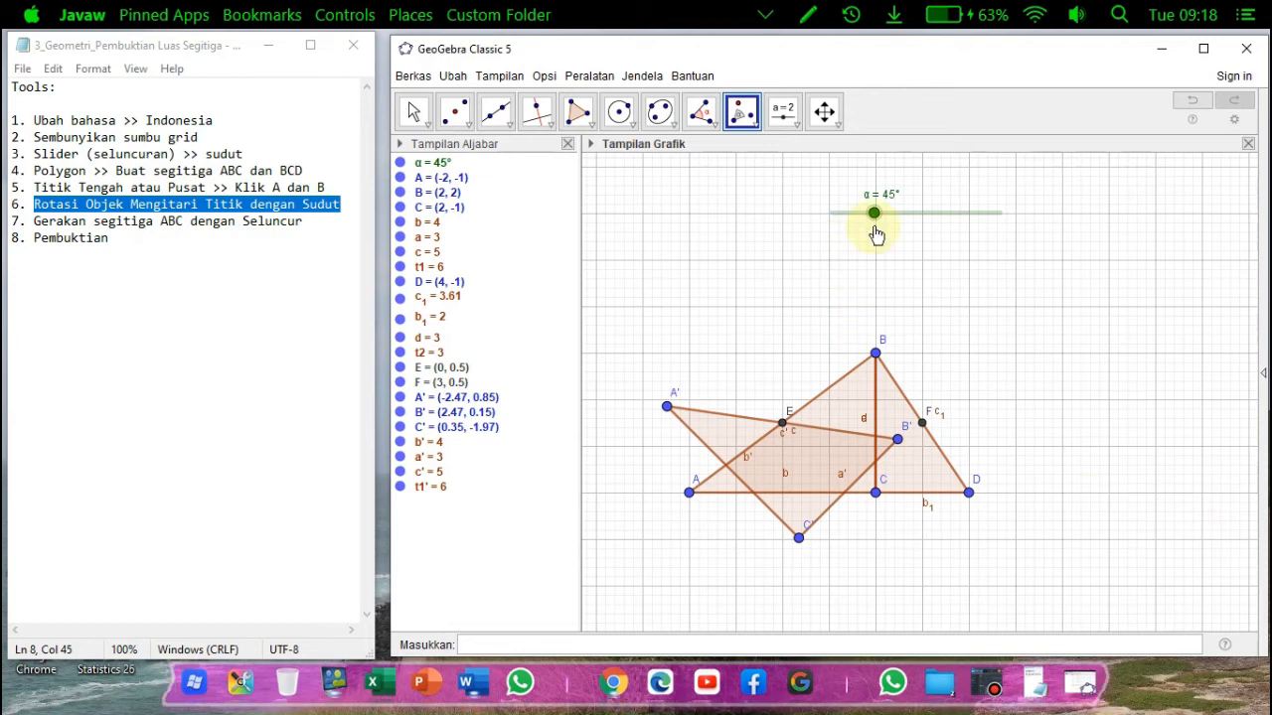
pyautogui.moveTo(875, 216); pyautogui.dragTo(1005, 219)
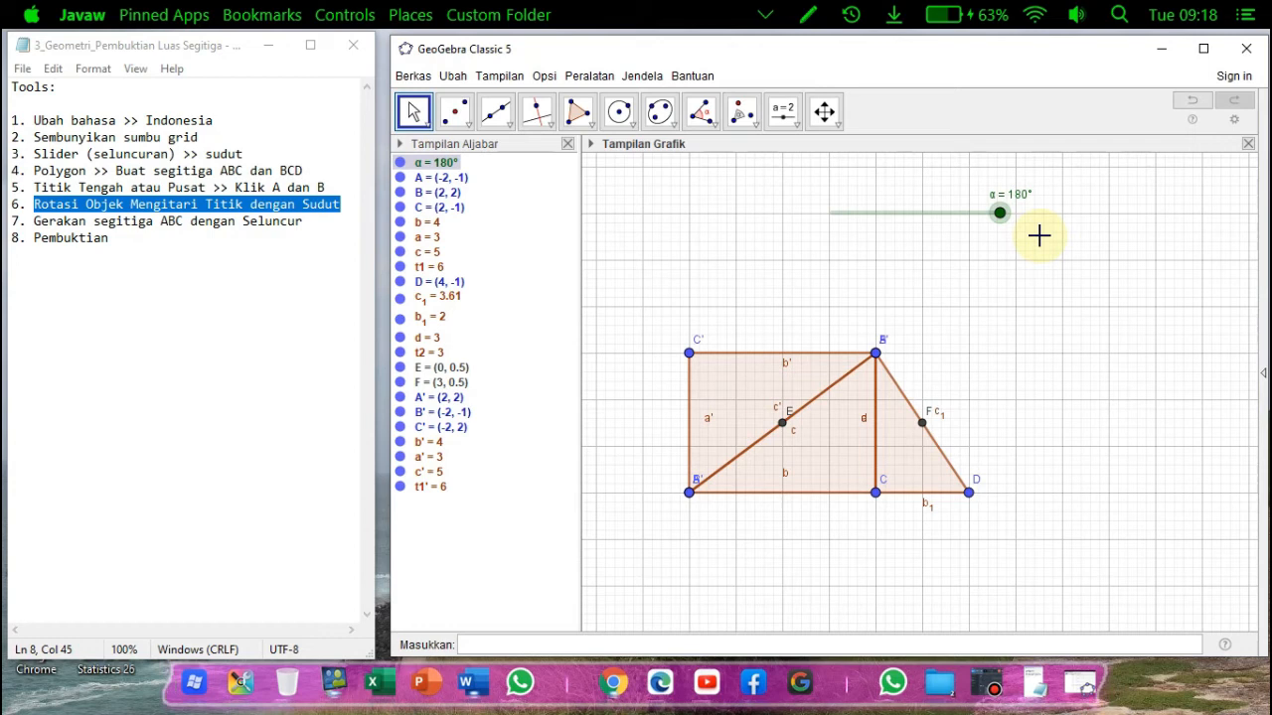
pyautogui.moveTo(1000, 214)
pyautogui.mouseDown()
pyautogui.moveTo(833, 241)
pyautogui.moveTo(1000, 222)
pyautogui.moveTo(1006, 231)
pyautogui.mouseUp()
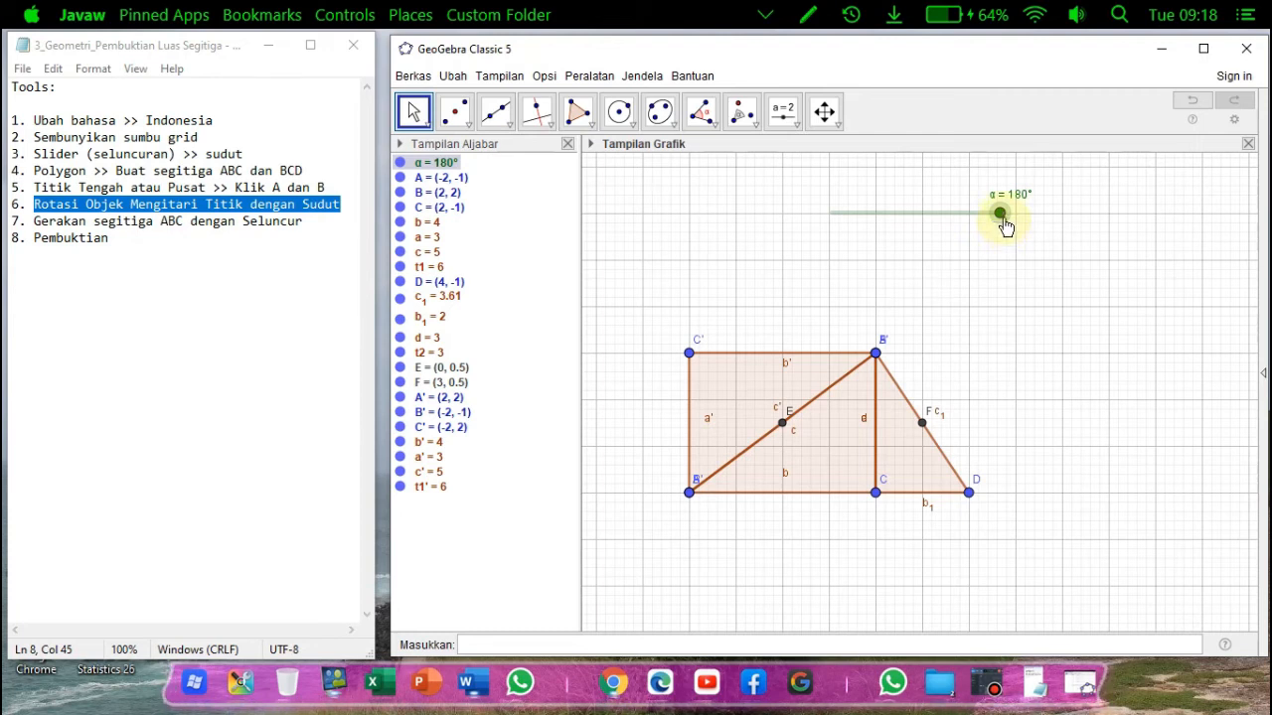
# - Rotate triangle BCD about midpoint F by angle α counterclockwise (berlawanan arah jarum jam)
pyautogui.click(743, 112)
pyautogui.click(747, 118)
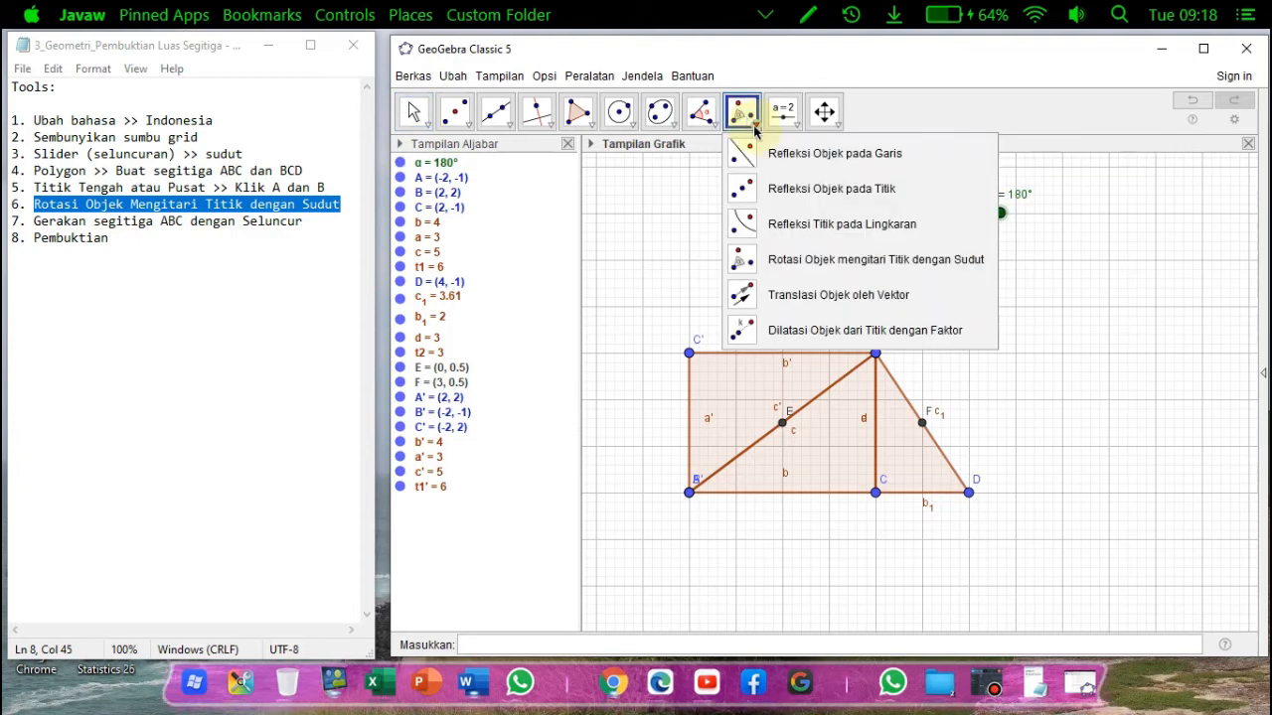
pyautogui.click(836, 264)
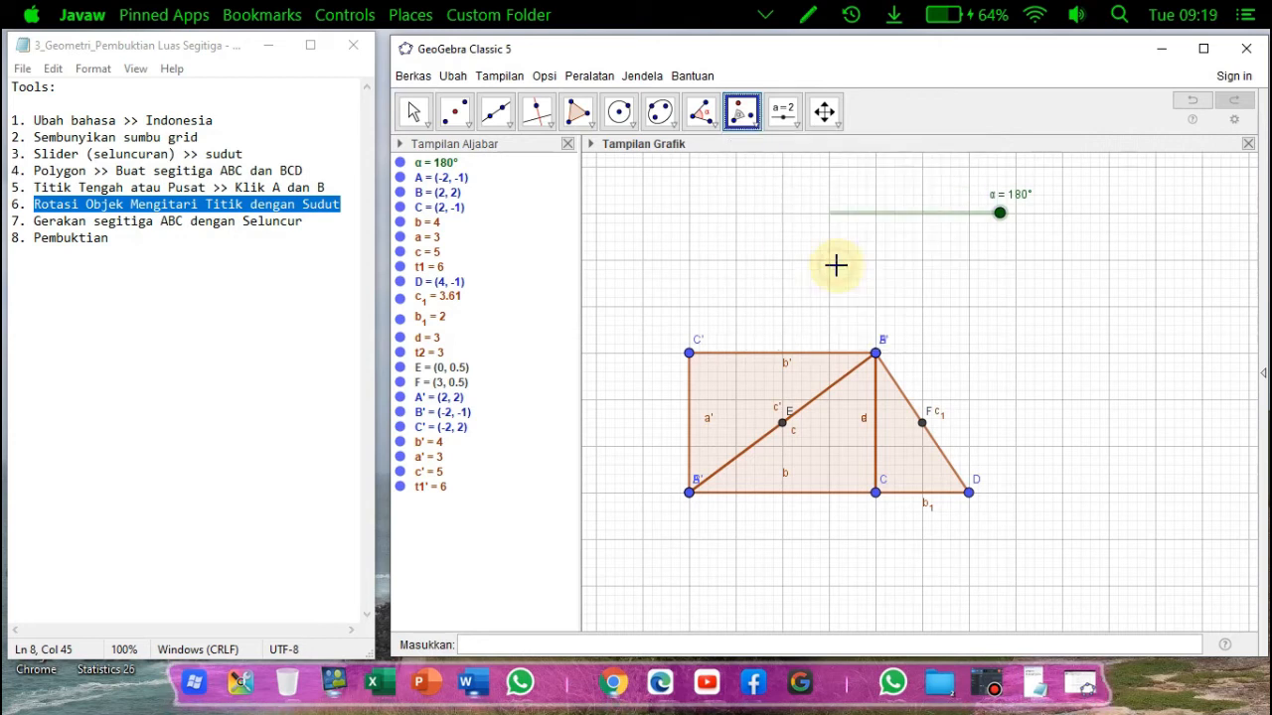
pyautogui.click(901, 447)
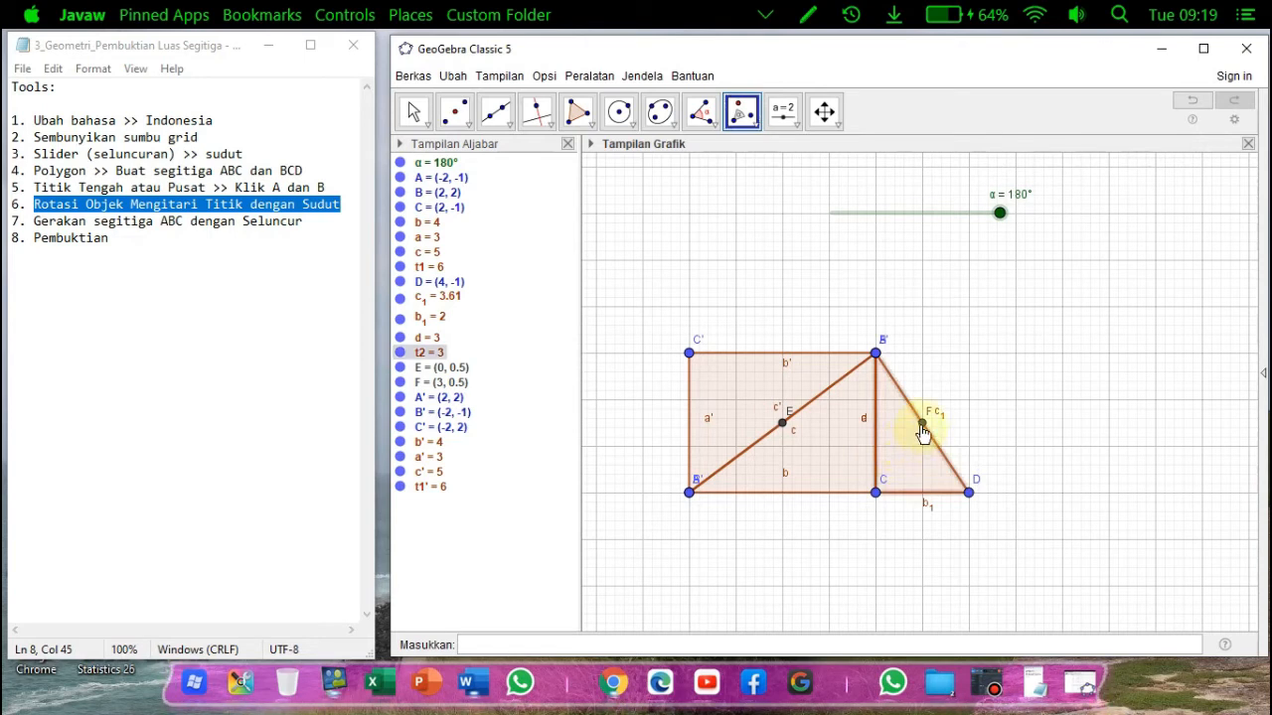
pyautogui.click(923, 427)
pyautogui.moveTo(742, 331); pyautogui.dragTo(682, 328)
pyautogui.press('BackSpace')
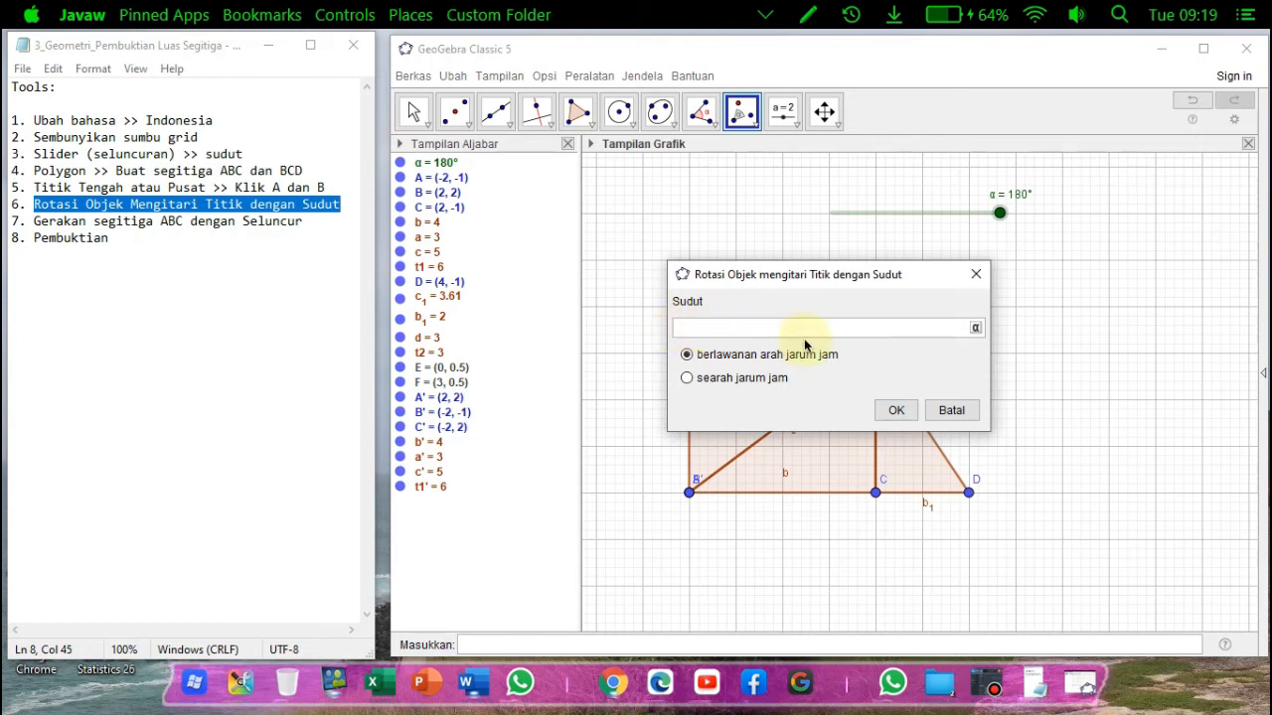
pyautogui.click(975, 327)
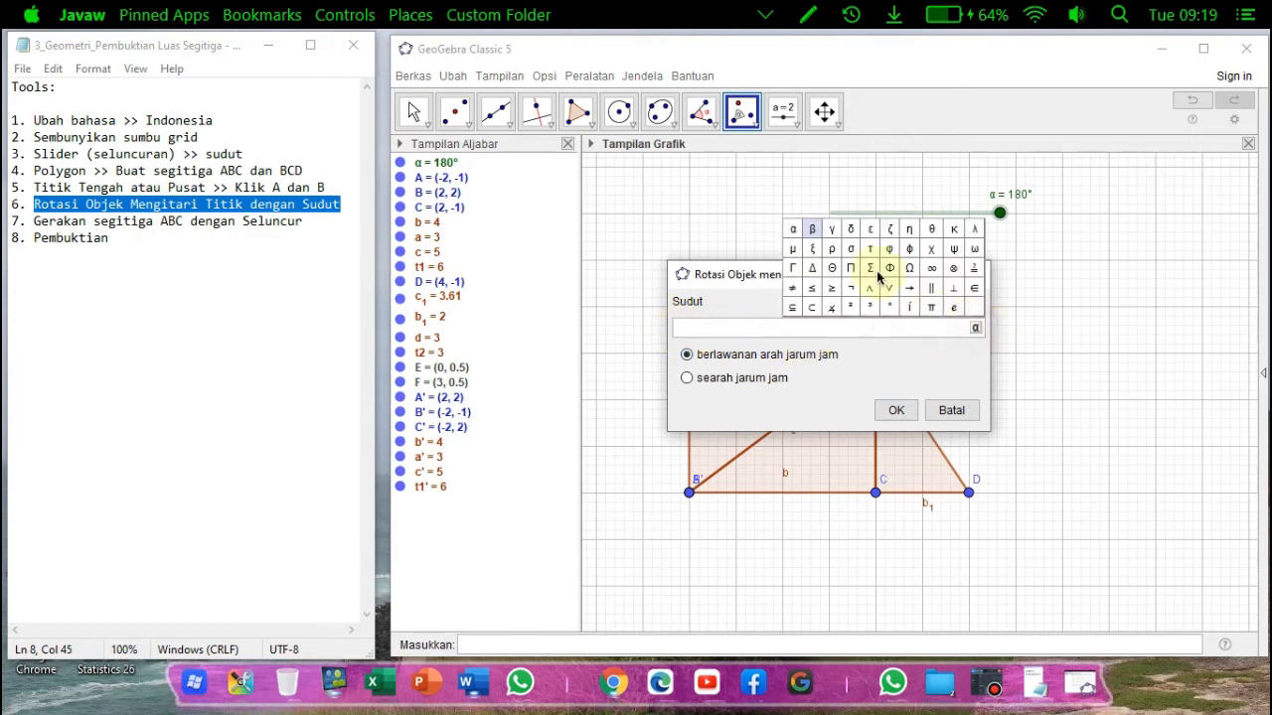
pyautogui.click(794, 229)
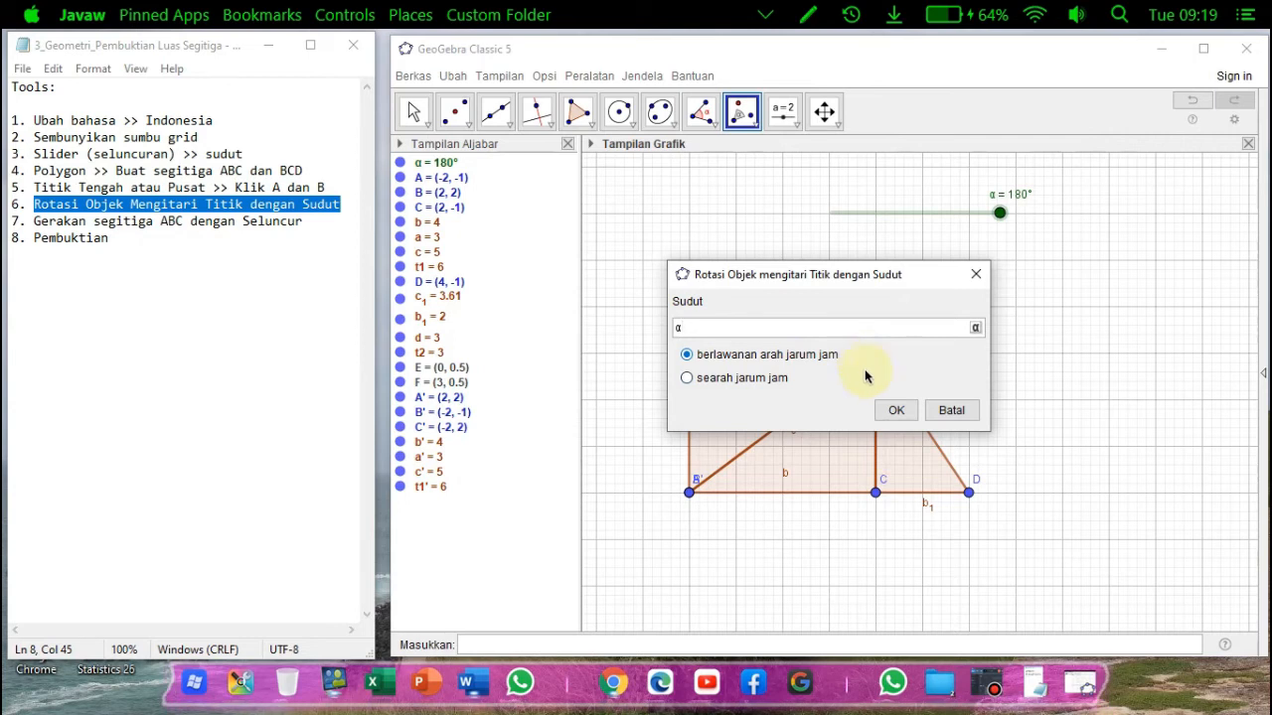
pyautogui.click(896, 410)
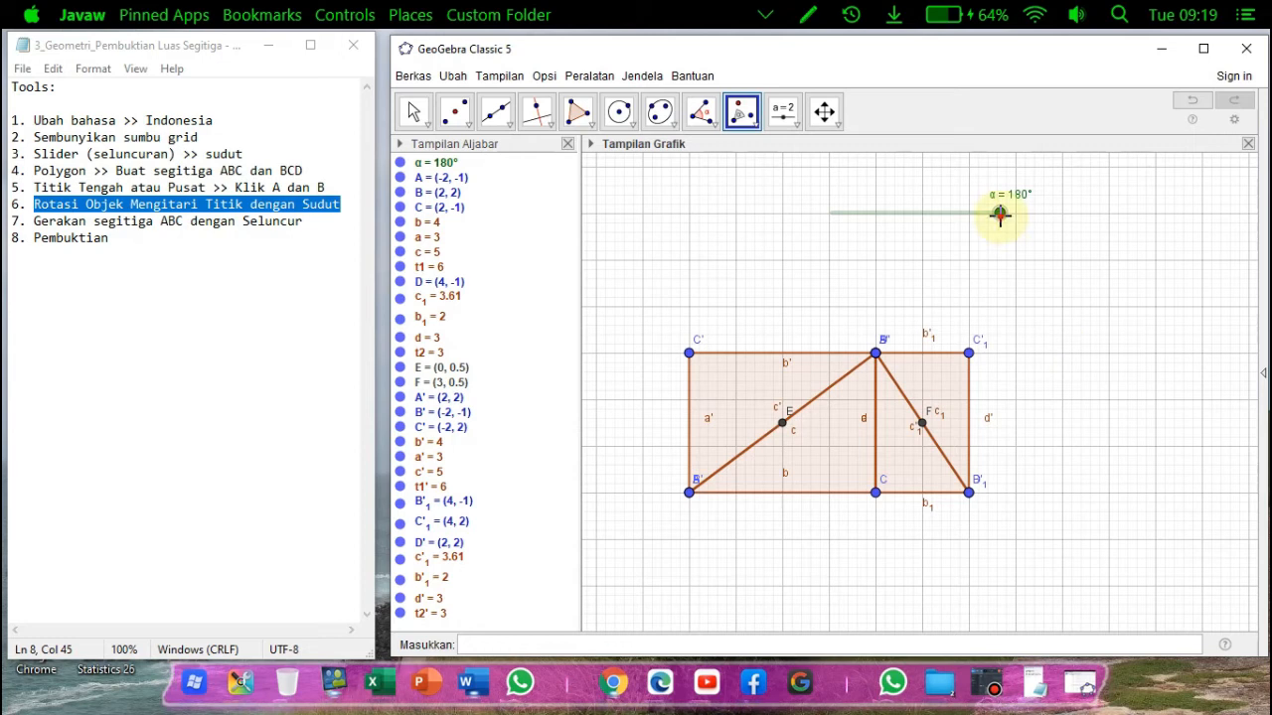
# - Test both rotations by moving the α slider to 46°, and turn its animation (Animasi Hidup) on and off again
pyautogui.press('Escape')
pyautogui.moveTo(1002, 222); pyautogui.dragTo(875, 264)
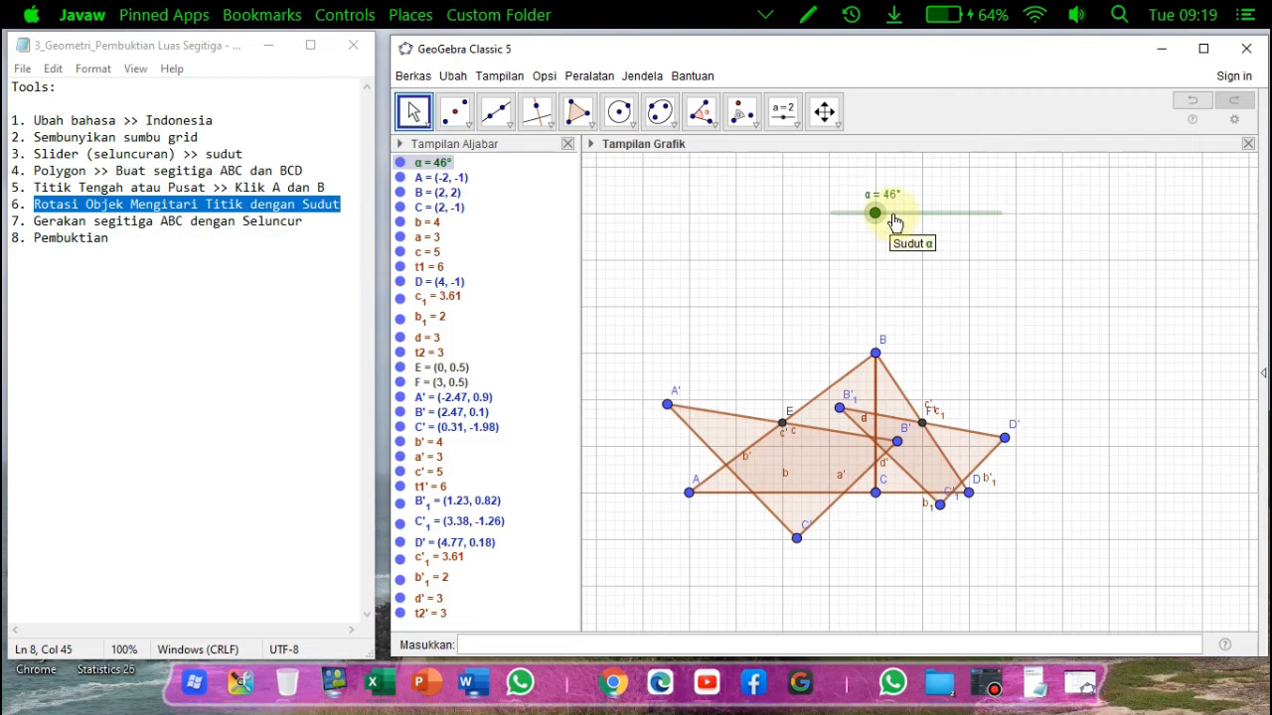
pyautogui.rightClick(892, 219)
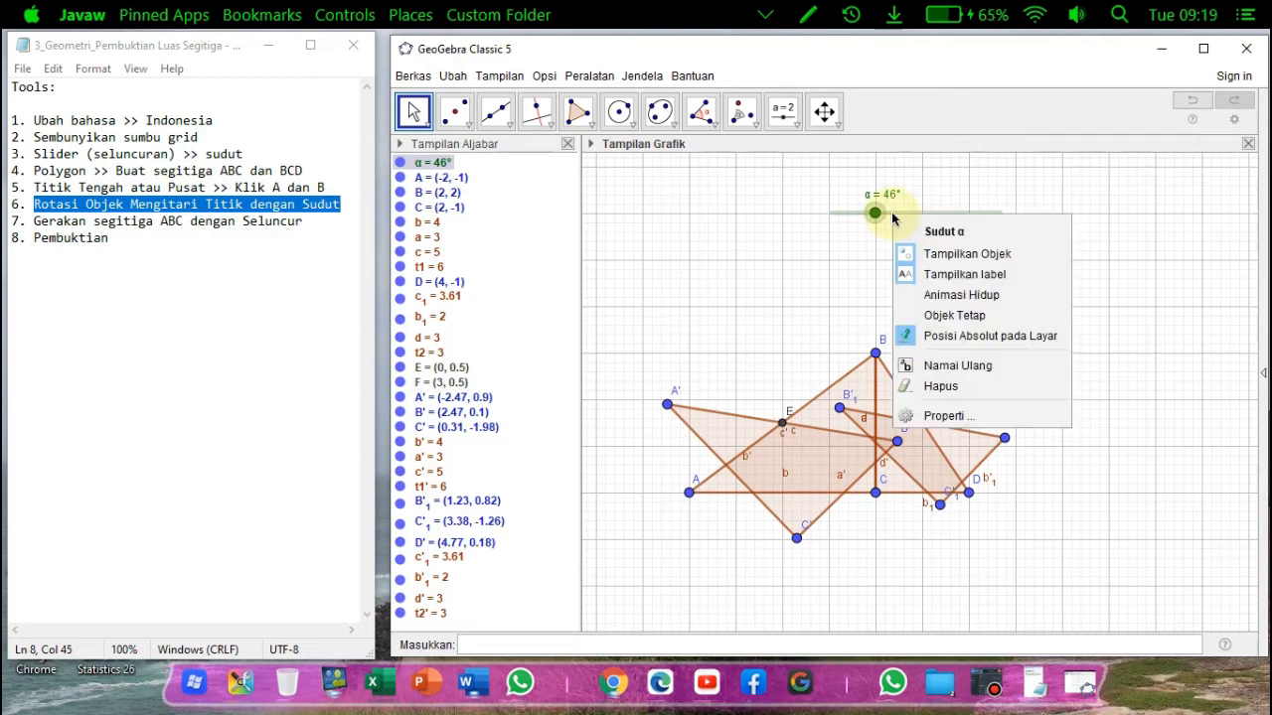
pyautogui.click(949, 295)
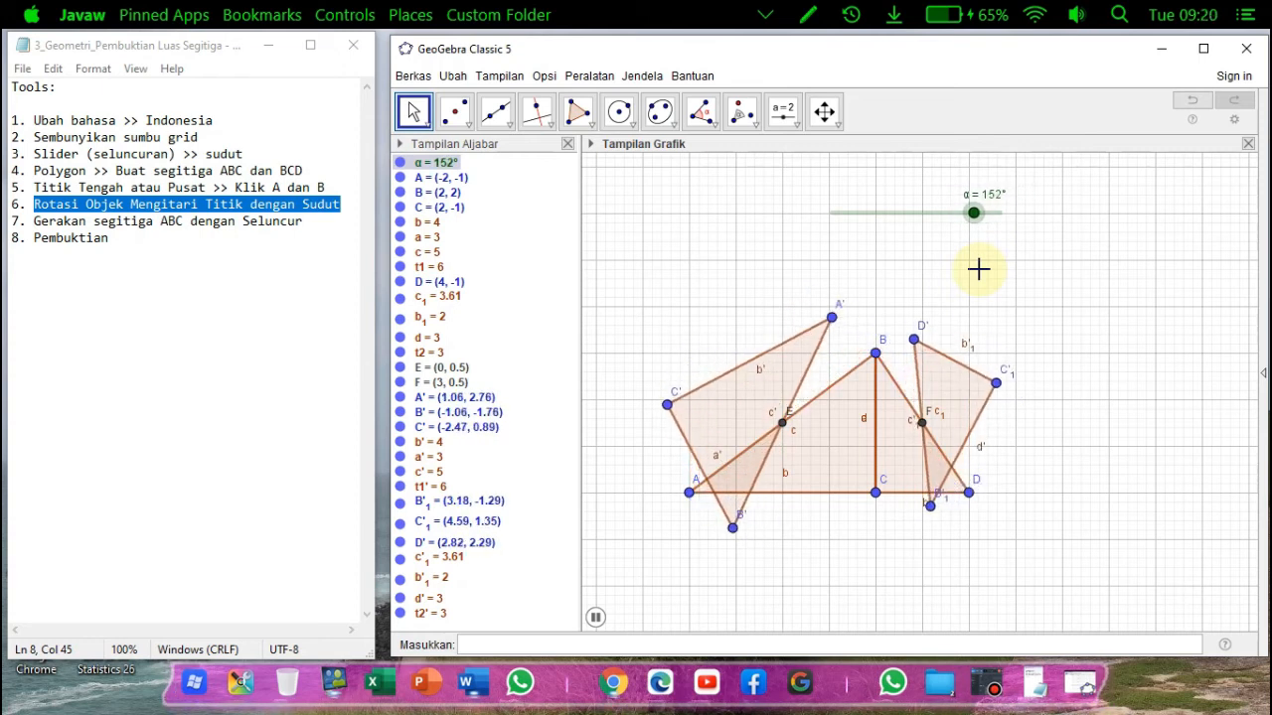
pyautogui.rightClick(892, 218)
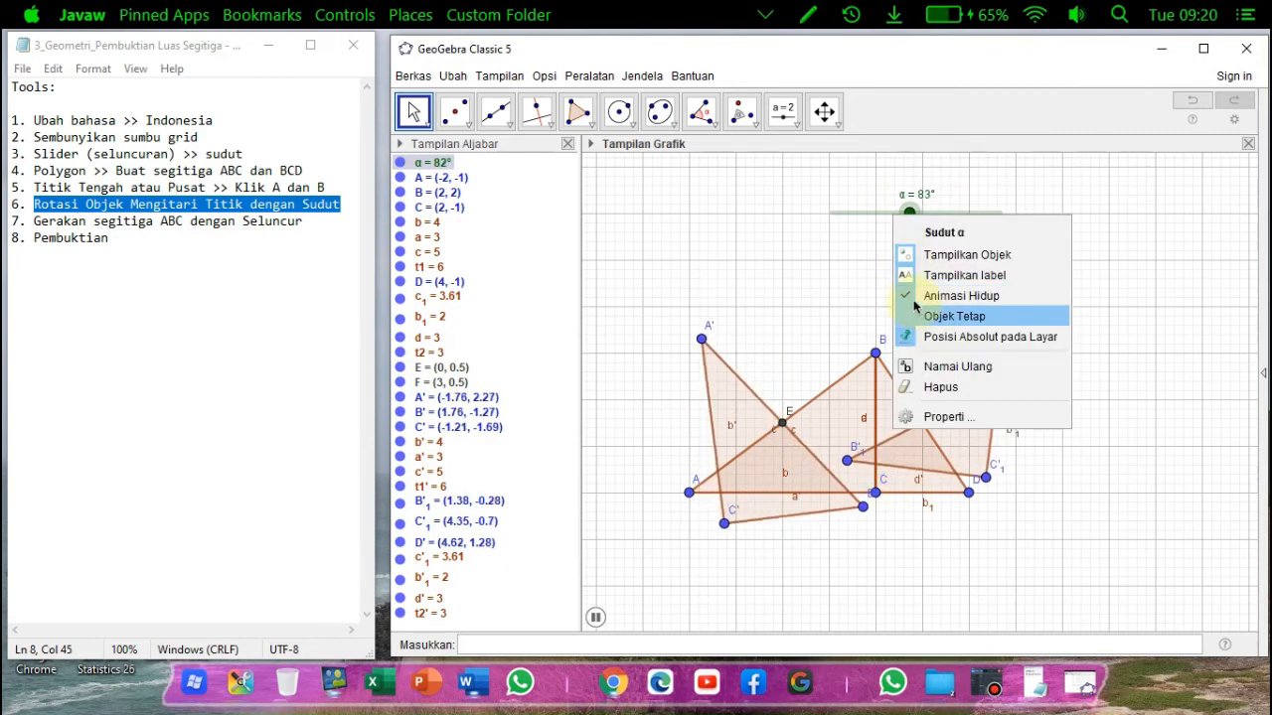
pyautogui.click(984, 295)
# - Highlight the Pembuktian item in the Notepad notes, and set the α slider in GeoGebra to 180°
pyautogui.moveTo(119, 241); pyautogui.dragTo(33, 243)
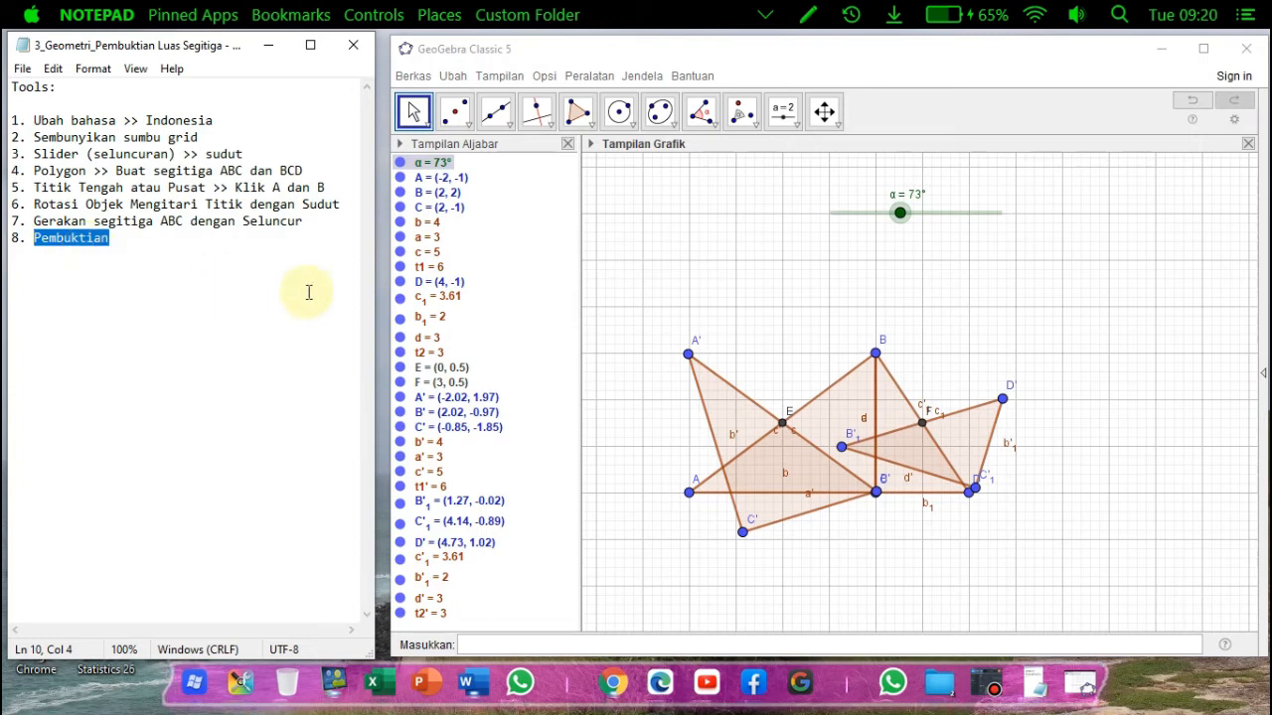
pyautogui.click(952, 223)
pyautogui.moveTo(952, 224); pyautogui.dragTo(999, 219)
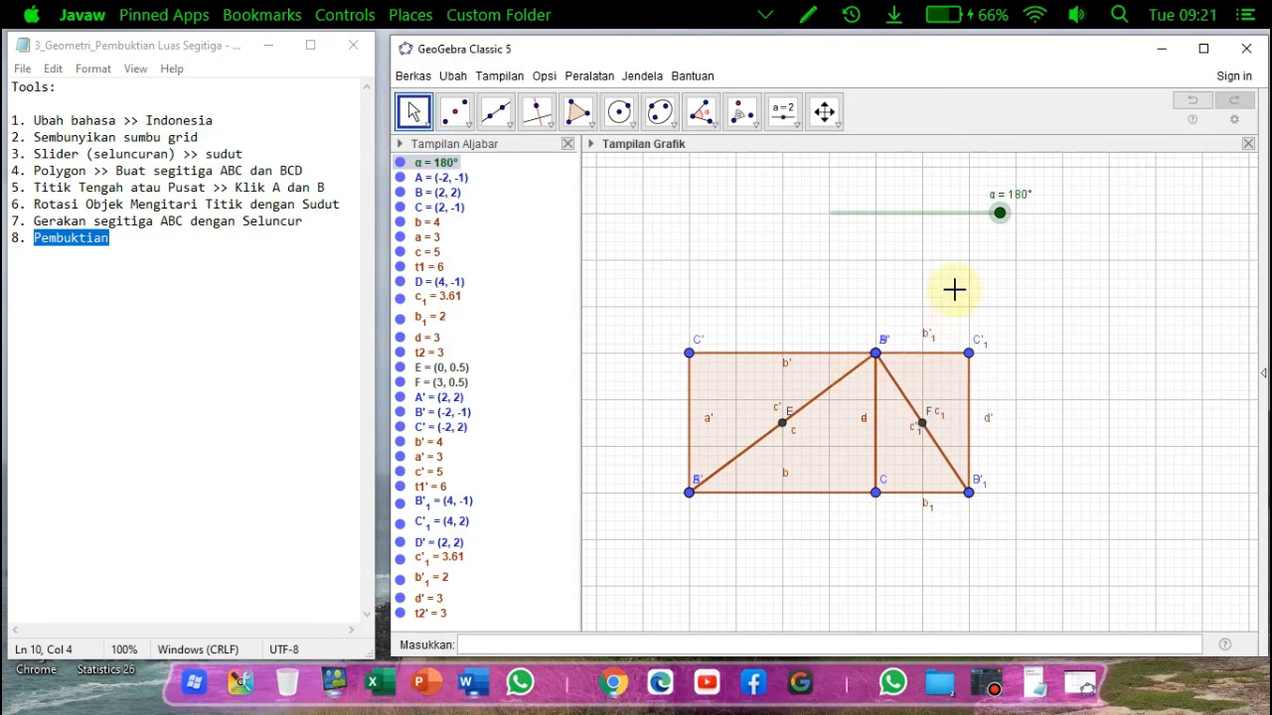
# - Run and stop the α slider's animation (Animasi Hidup), and minimize the triangle construction window
pyautogui.rightClick(956, 213)
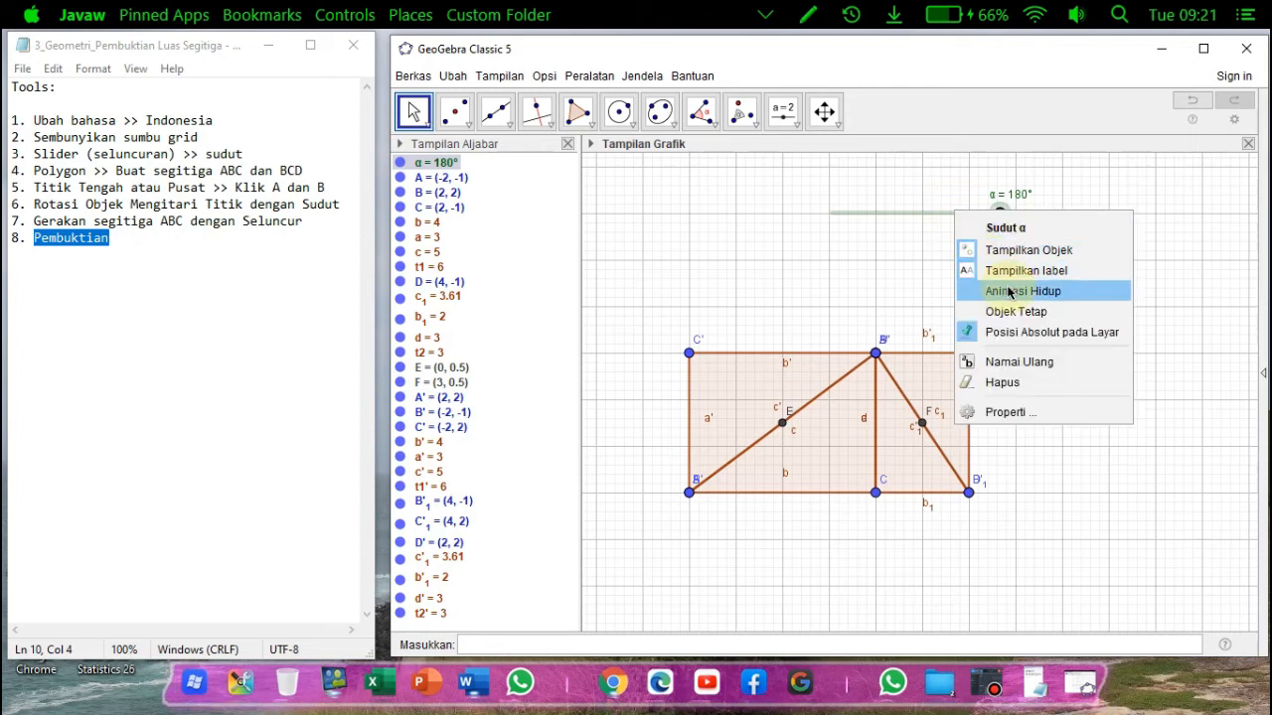
pyautogui.click(1010, 292)
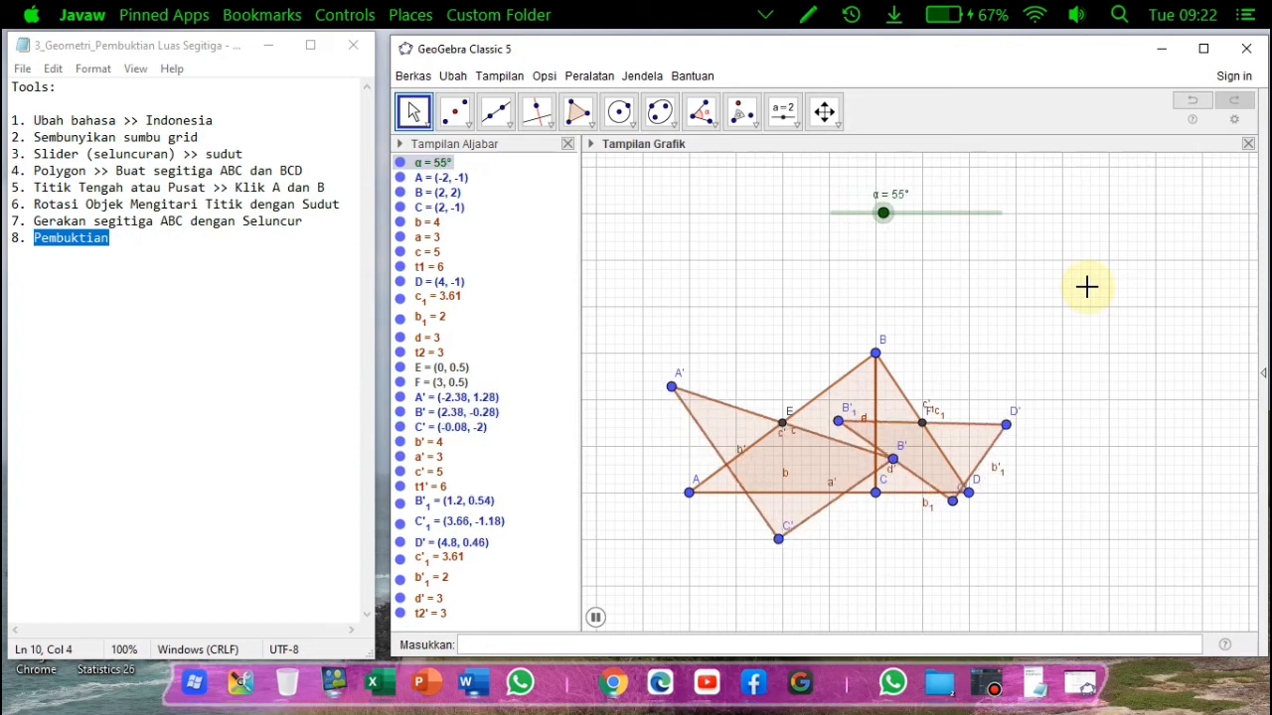
pyautogui.rightClick(923, 218)
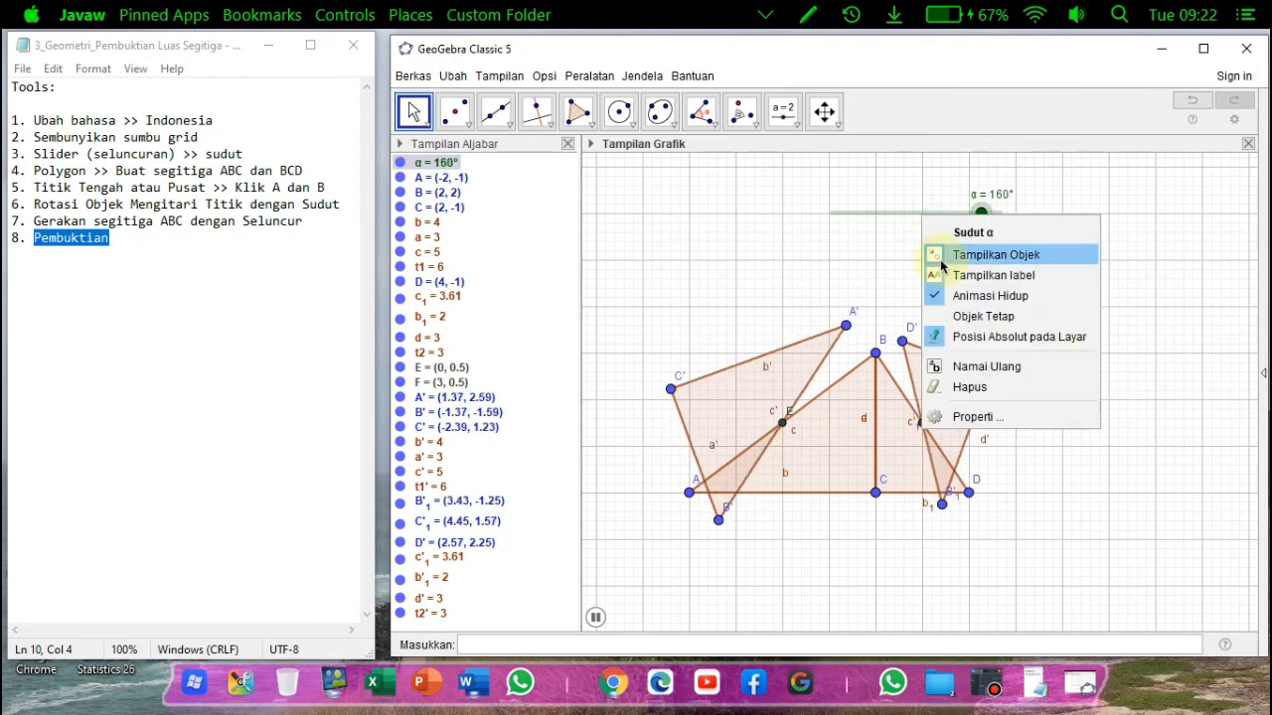
pyautogui.click(954, 295)
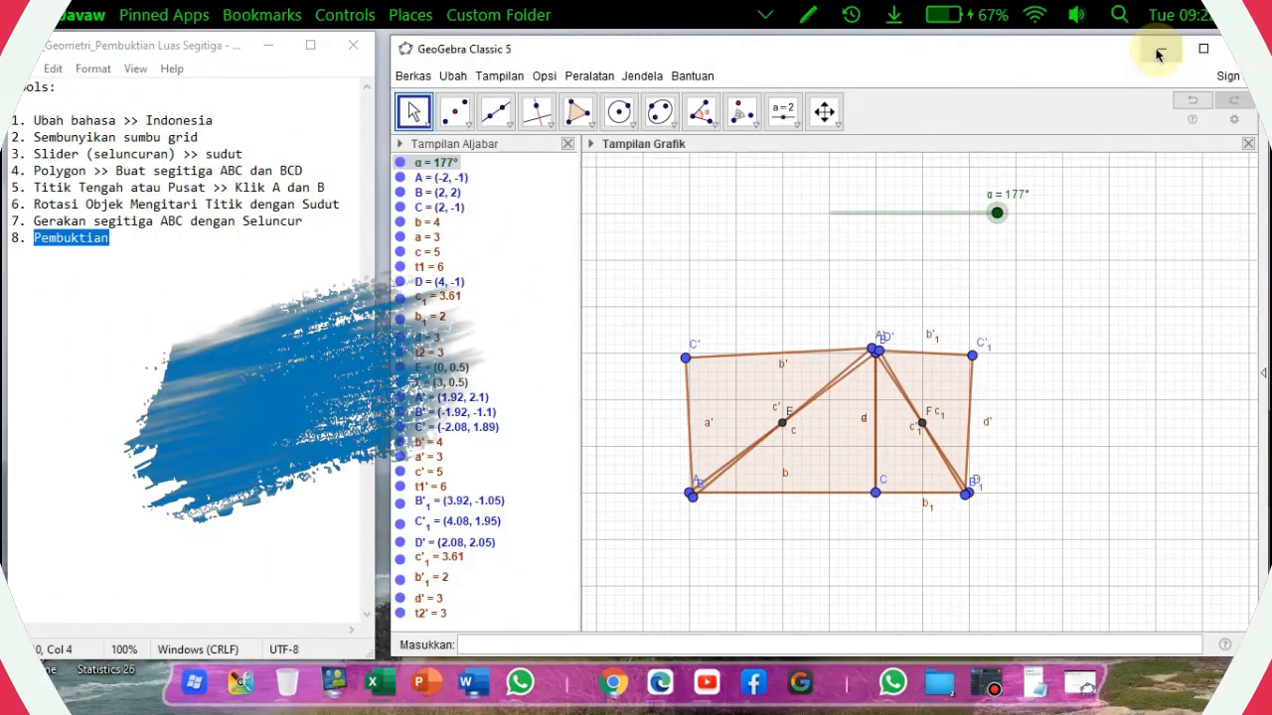
pyautogui.click(1159, 52)
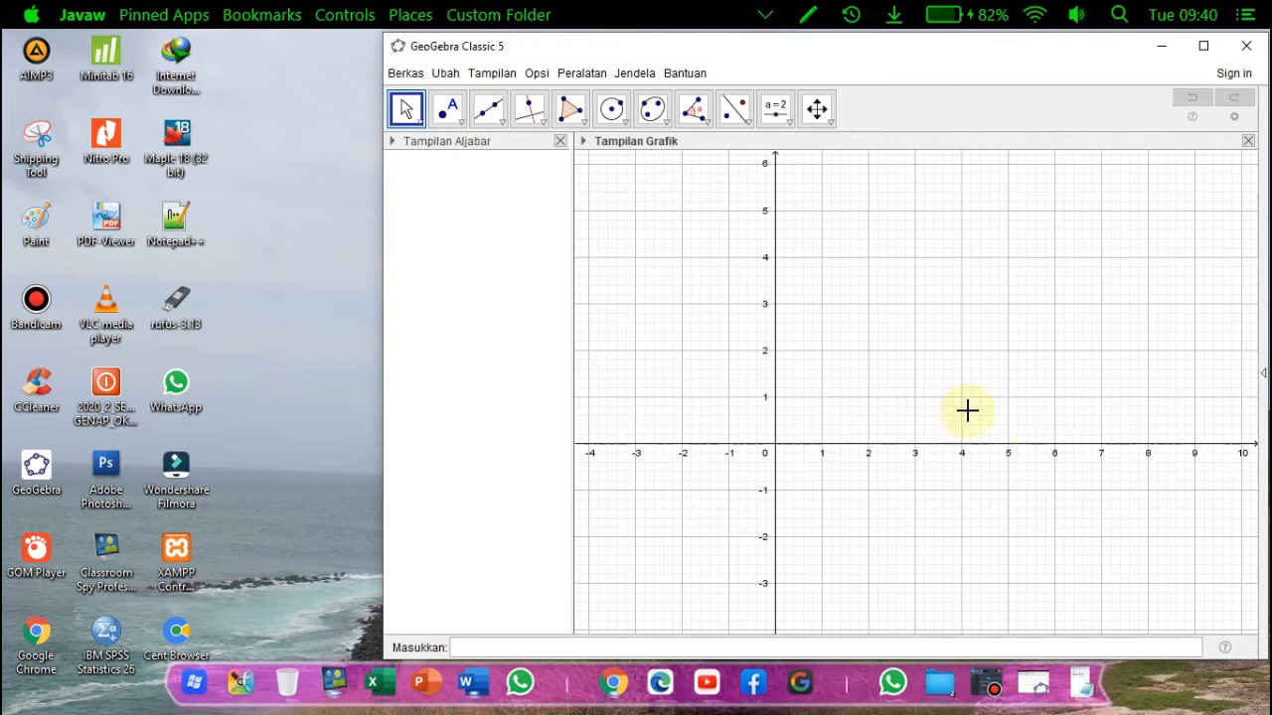
# - Bring up the rectangle notes in Notepad and change "luasnya" in the heading to "luas dan kelilingnya"
pyautogui.click(1081, 683)
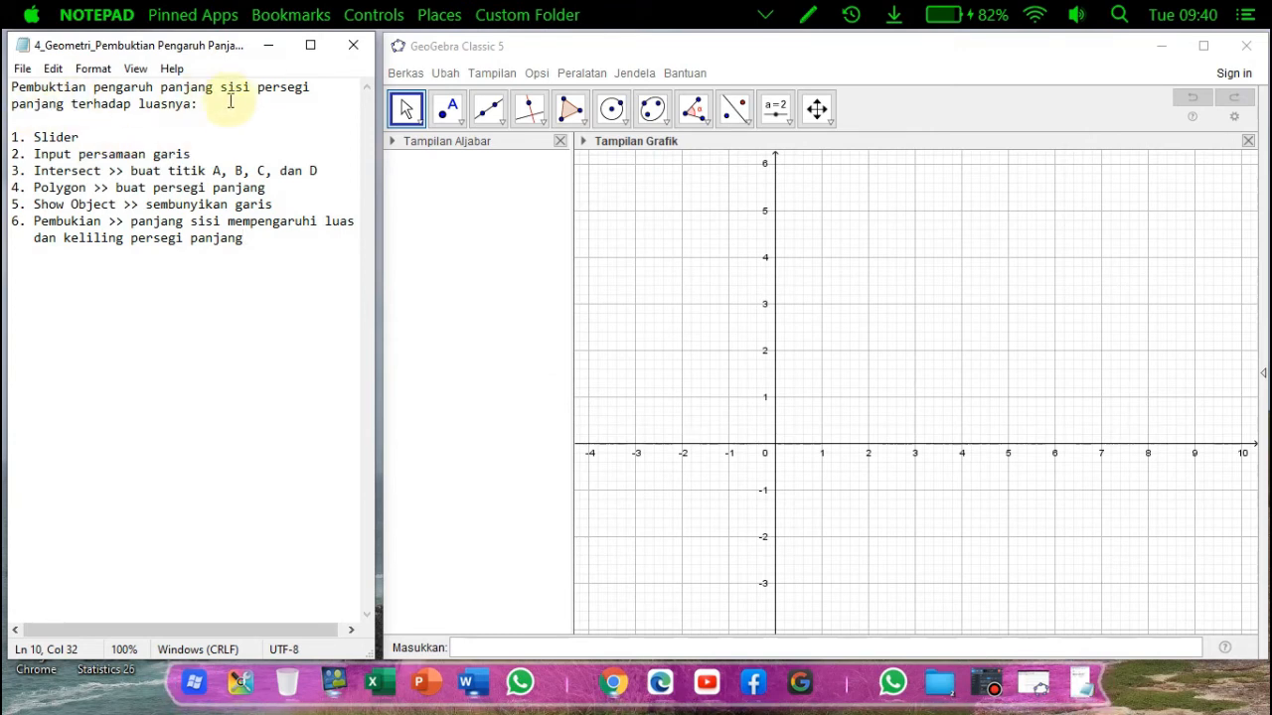
pyautogui.click(168, 105)
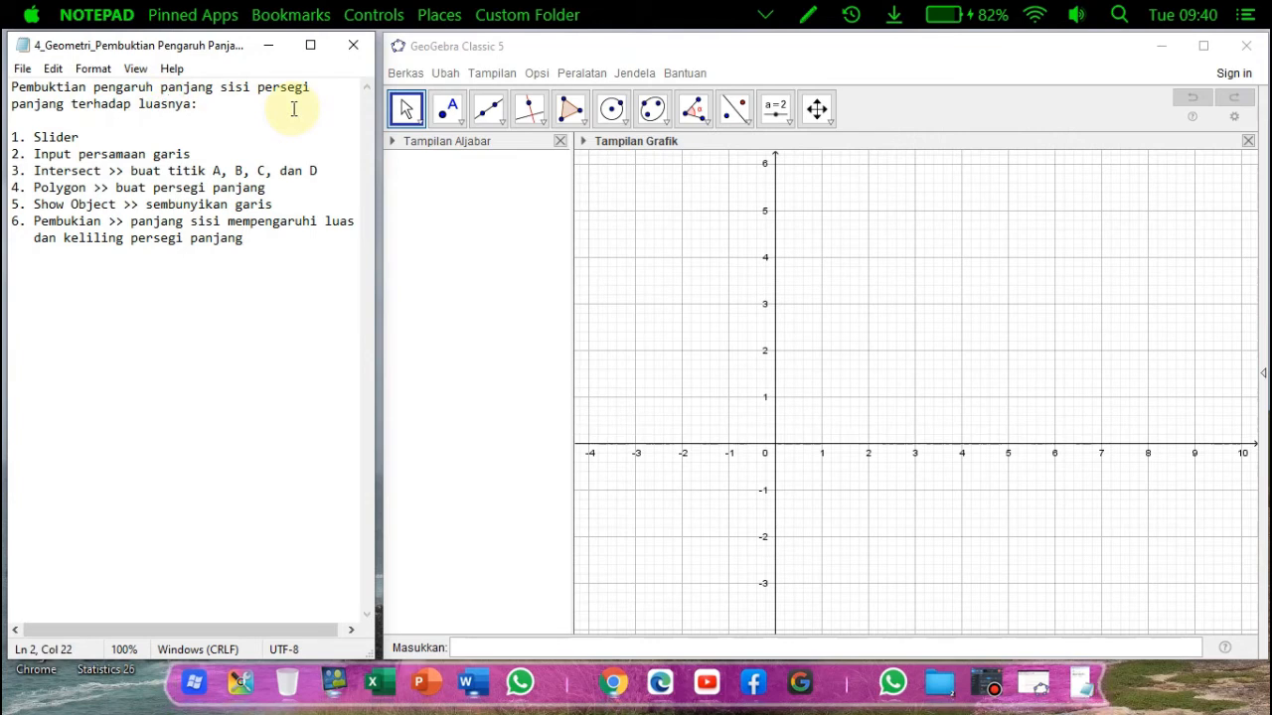
pyautogui.write('dan ke')
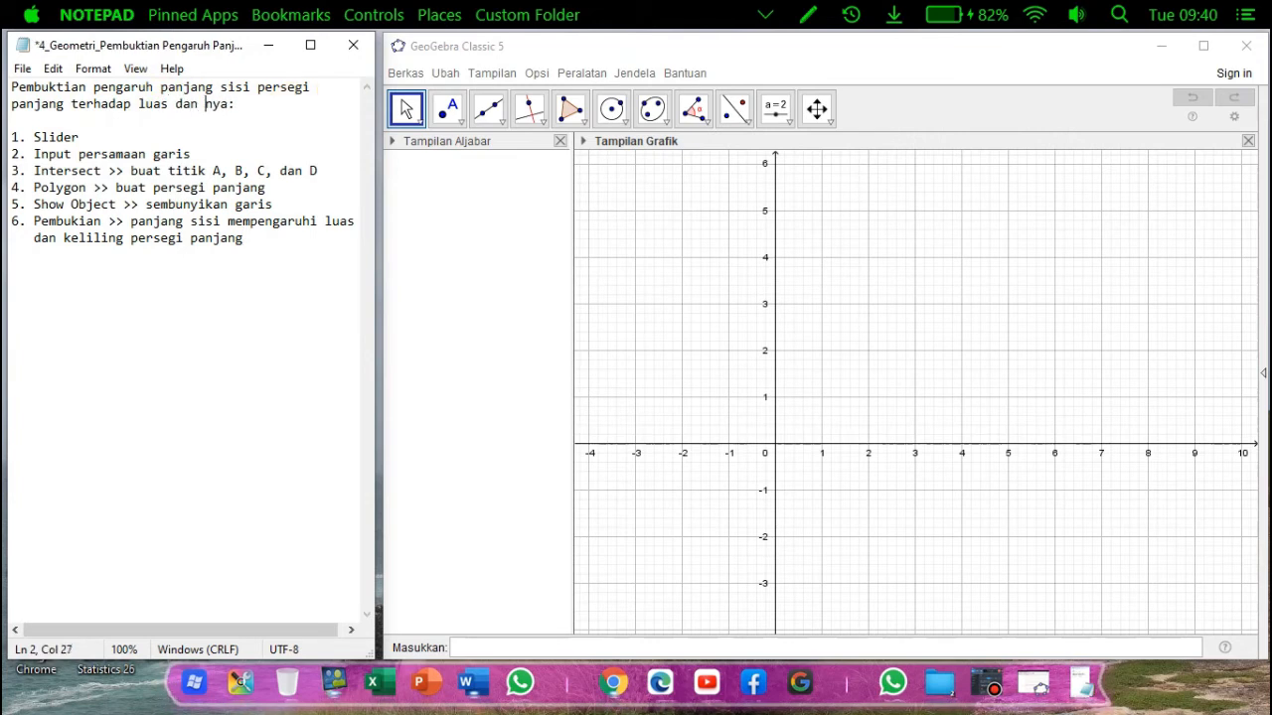
pyautogui.write('liling')
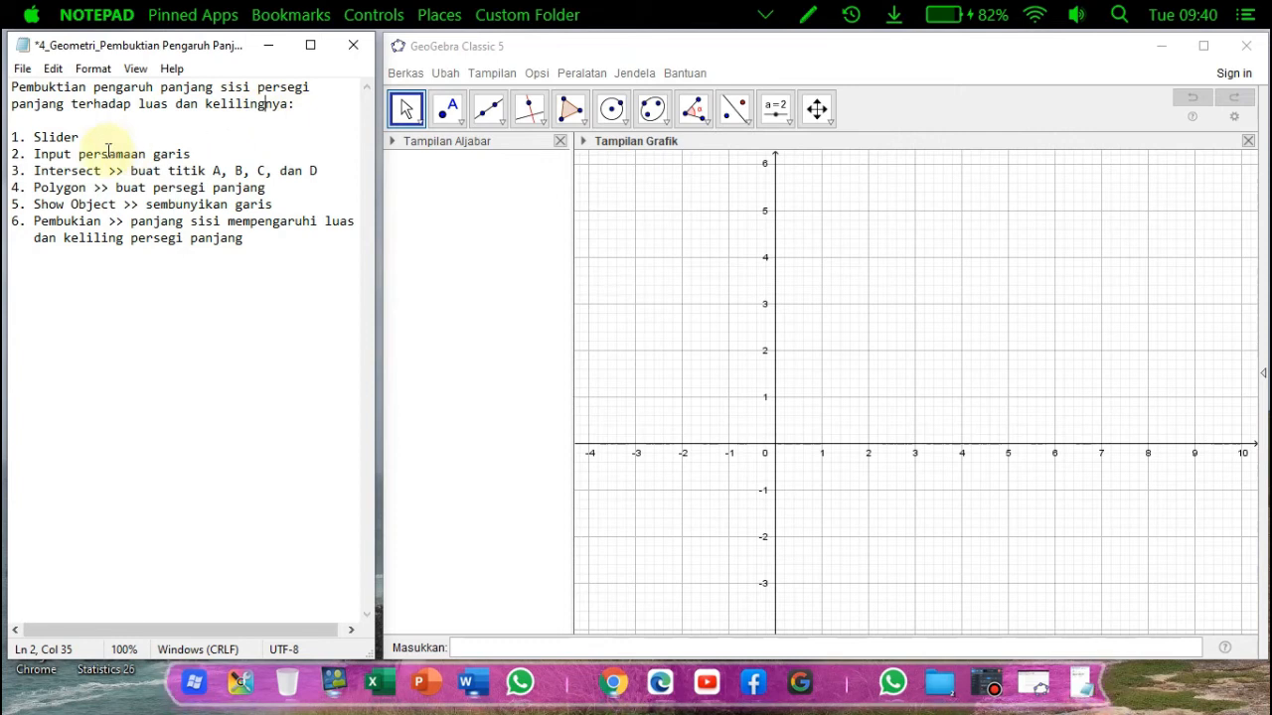
# - Switch to GeoGebra and change the interface language to English (US)
pyautogui.click(785, 52)
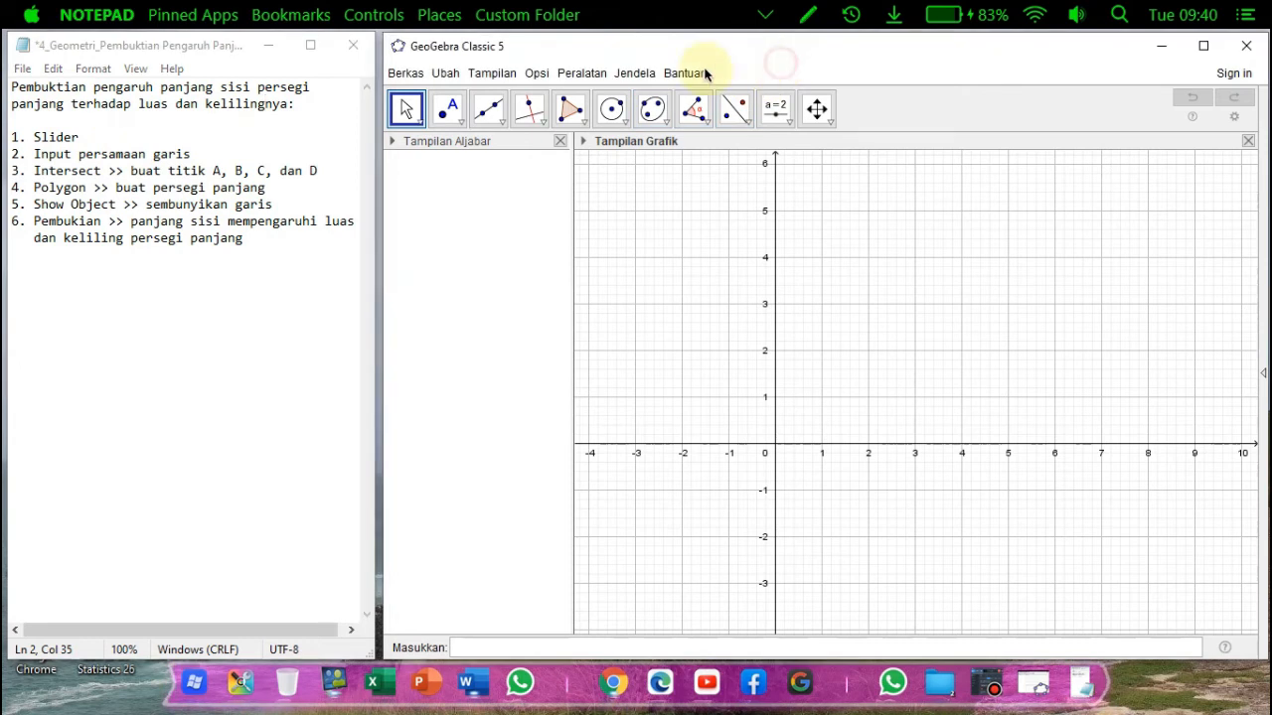
pyautogui.click(545, 74)
pyautogui.moveTo(636, 179)
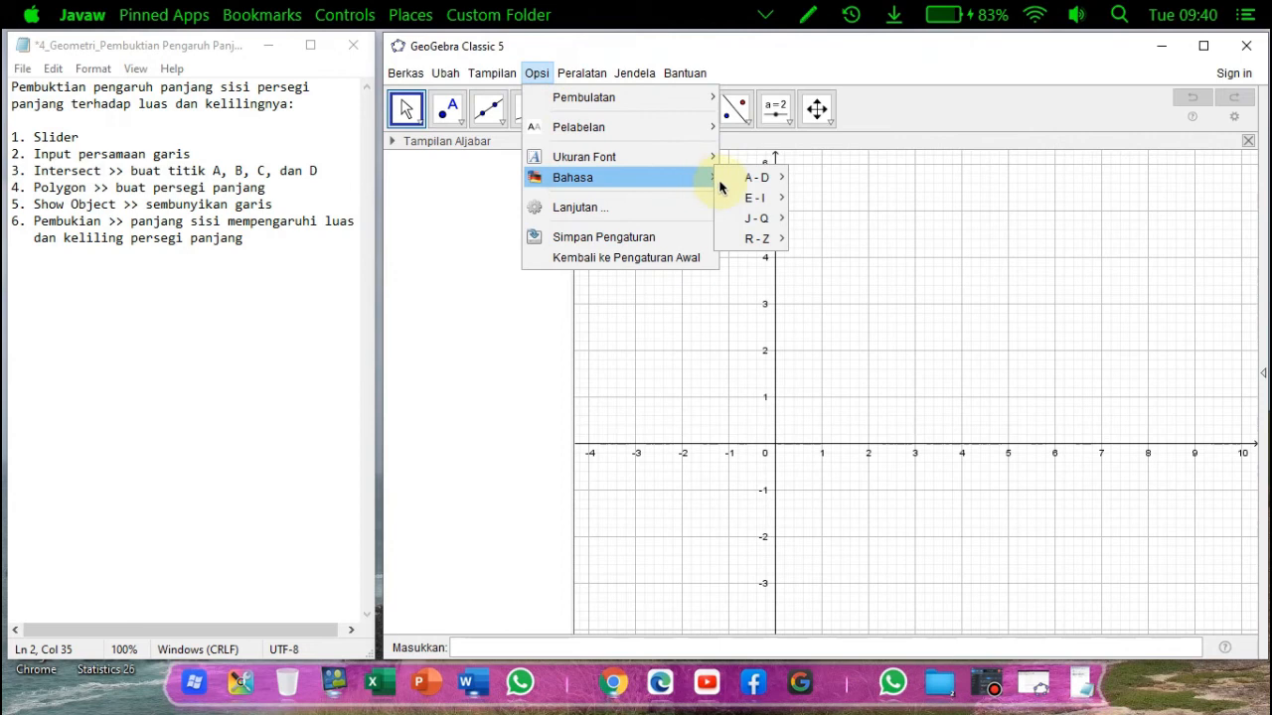
pyautogui.moveTo(758, 199)
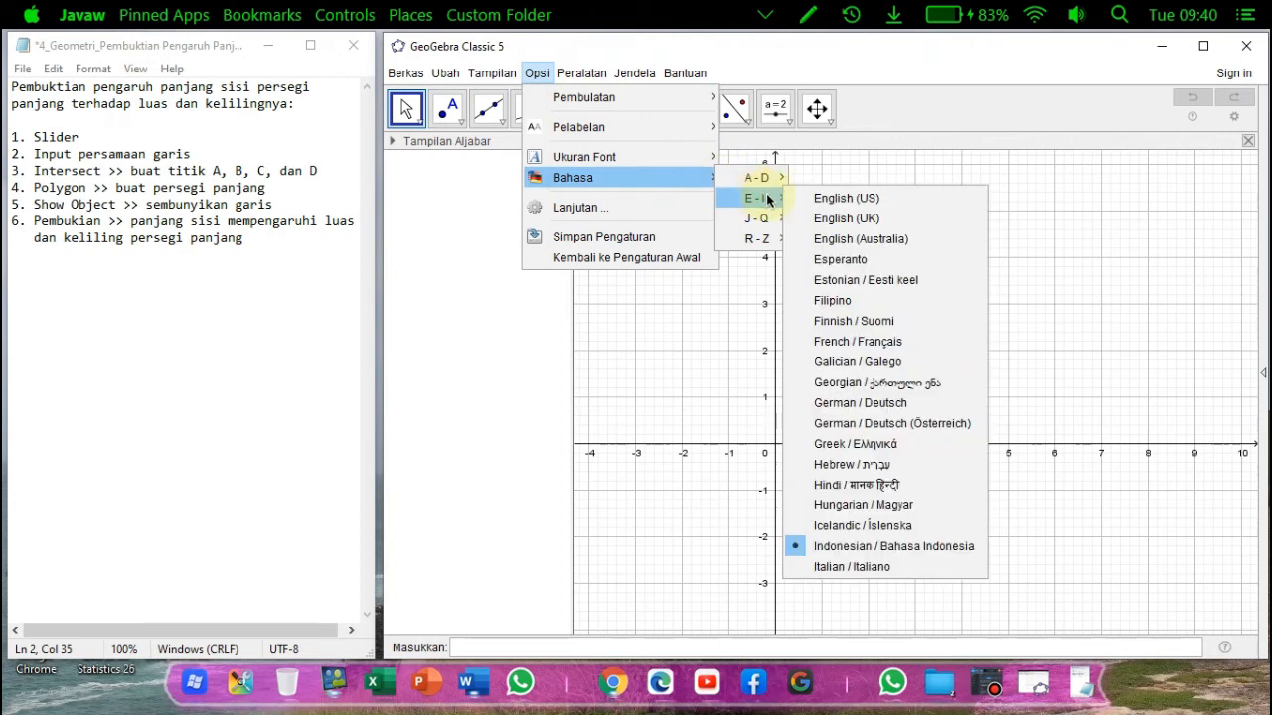
pyautogui.click(836, 204)
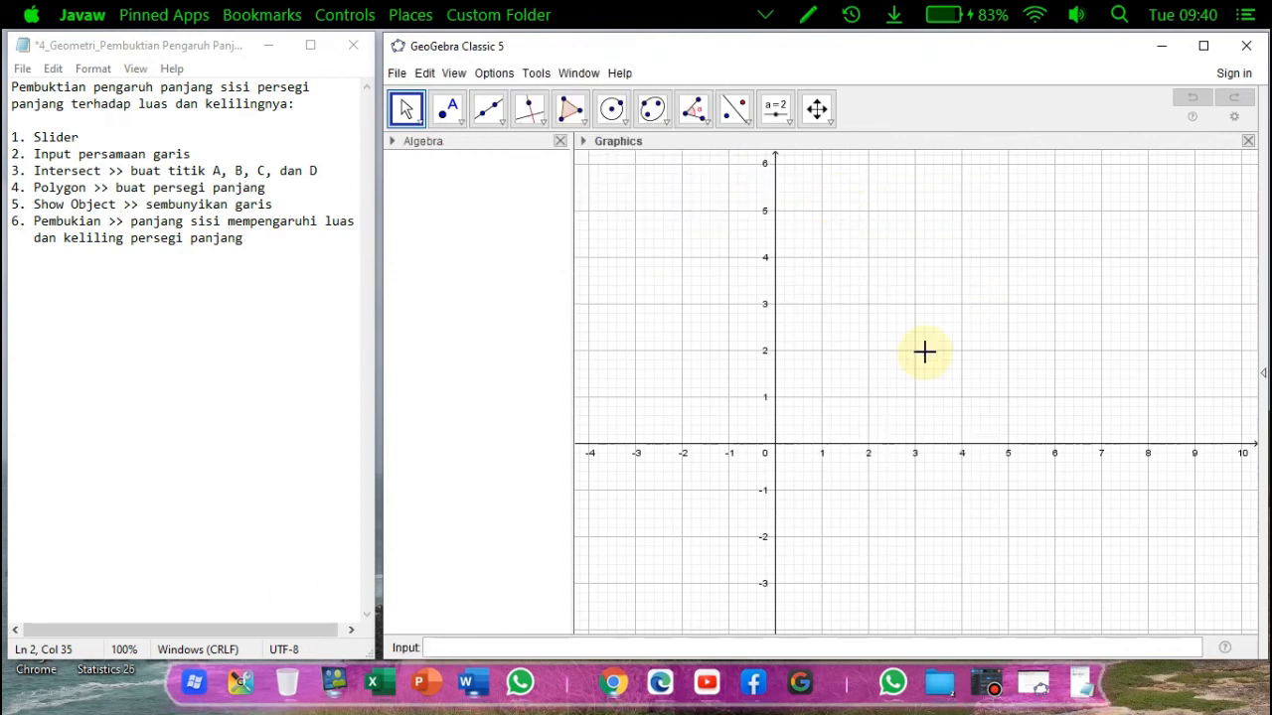
# - Create a number slider a above the x-axis, ranging from -5 to 5 with an increment of 0.1
pyautogui.click(781, 115)
pyautogui.click(781, 115)
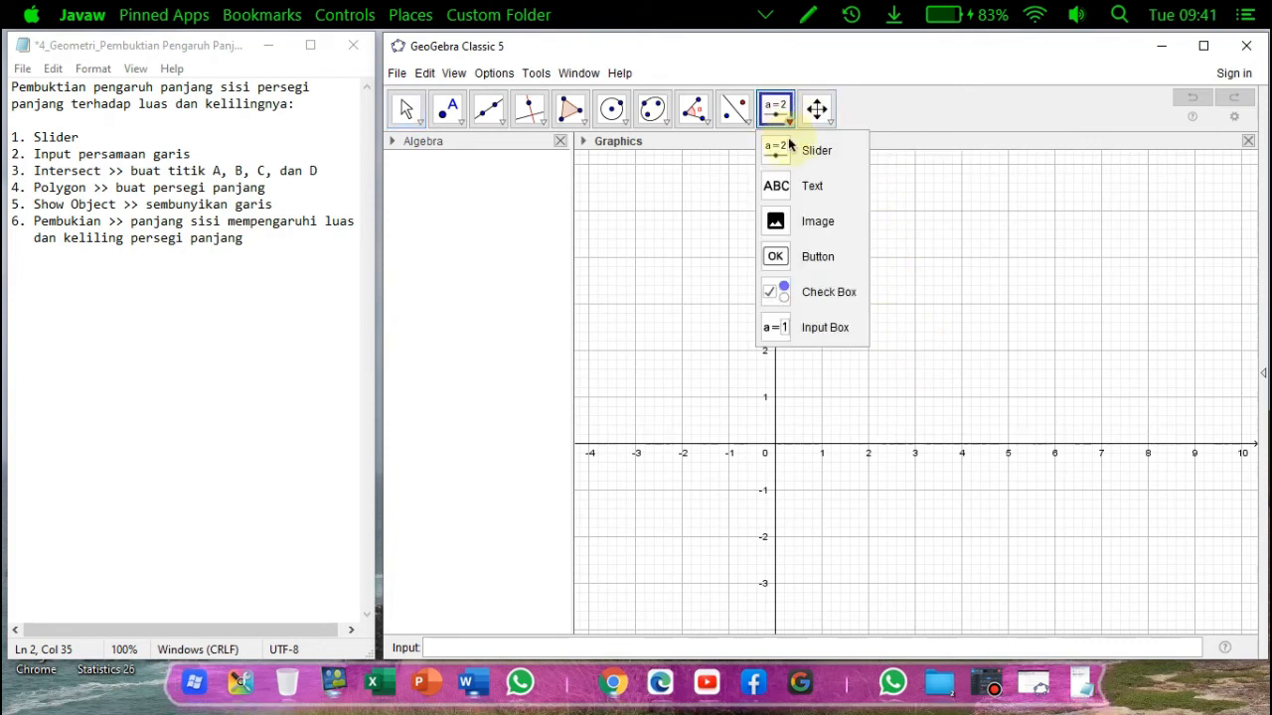
pyautogui.click(795, 154)
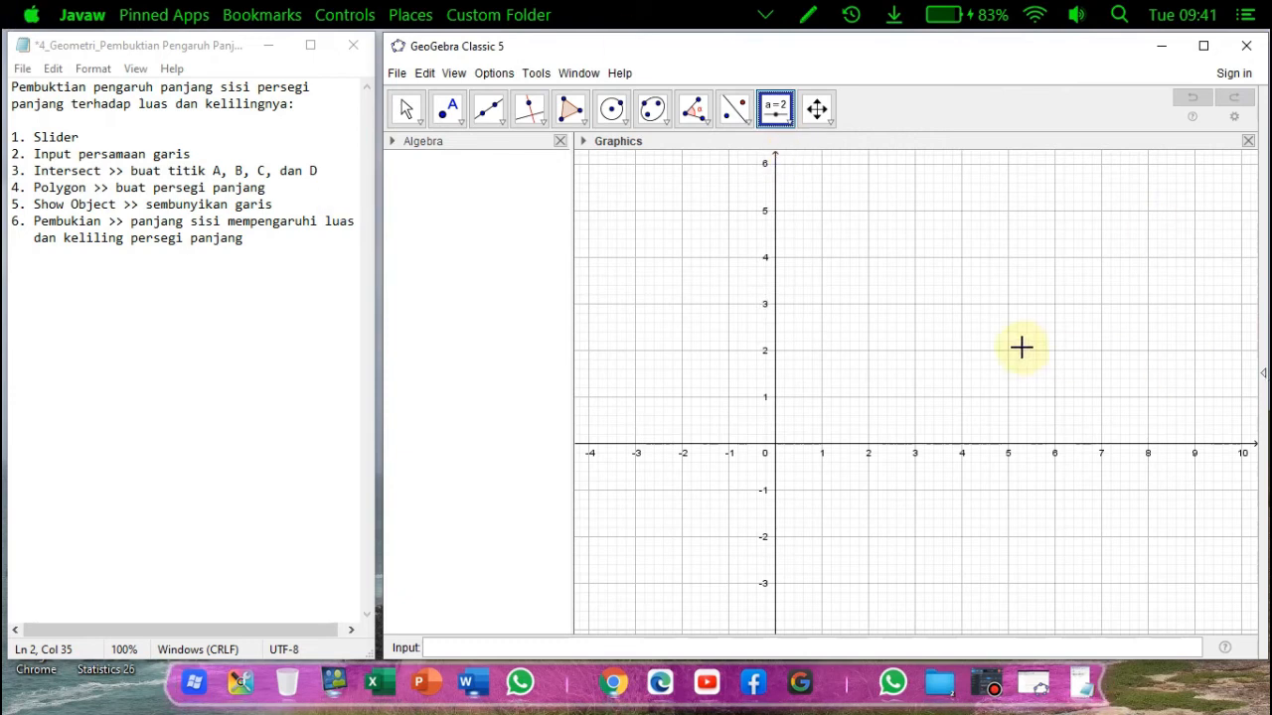
pyautogui.click(961, 209)
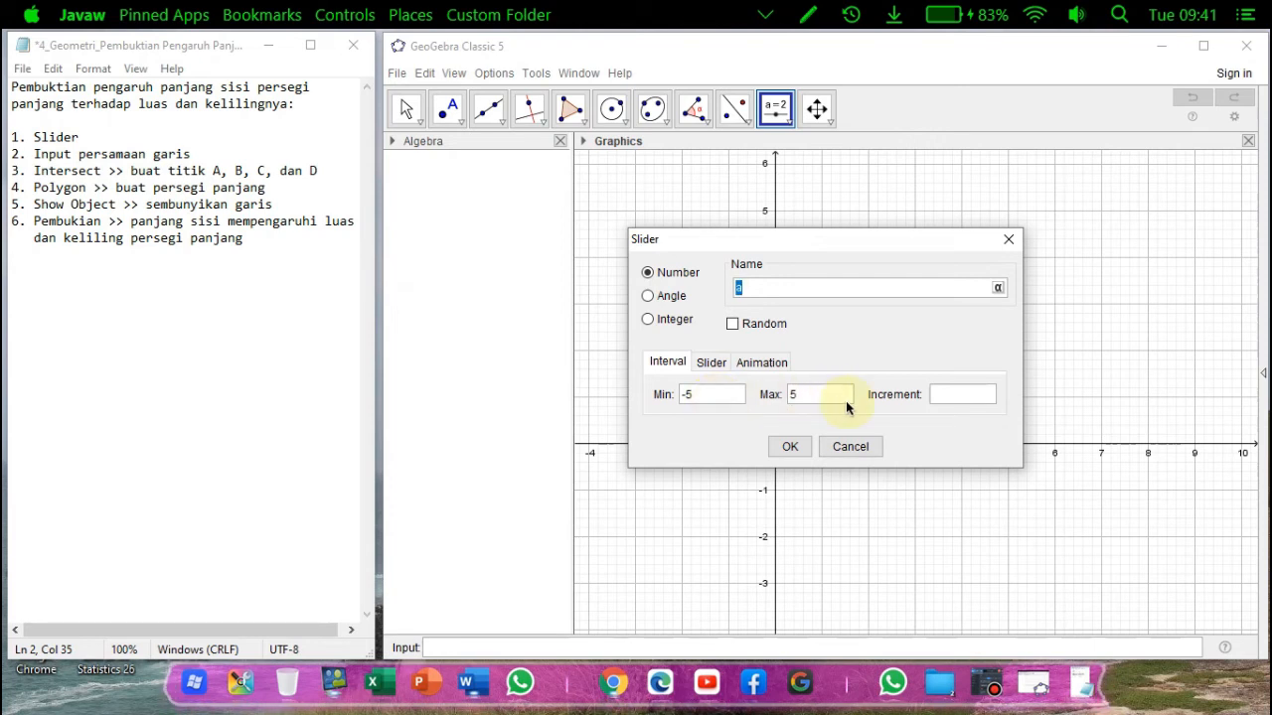
pyautogui.click(942, 399)
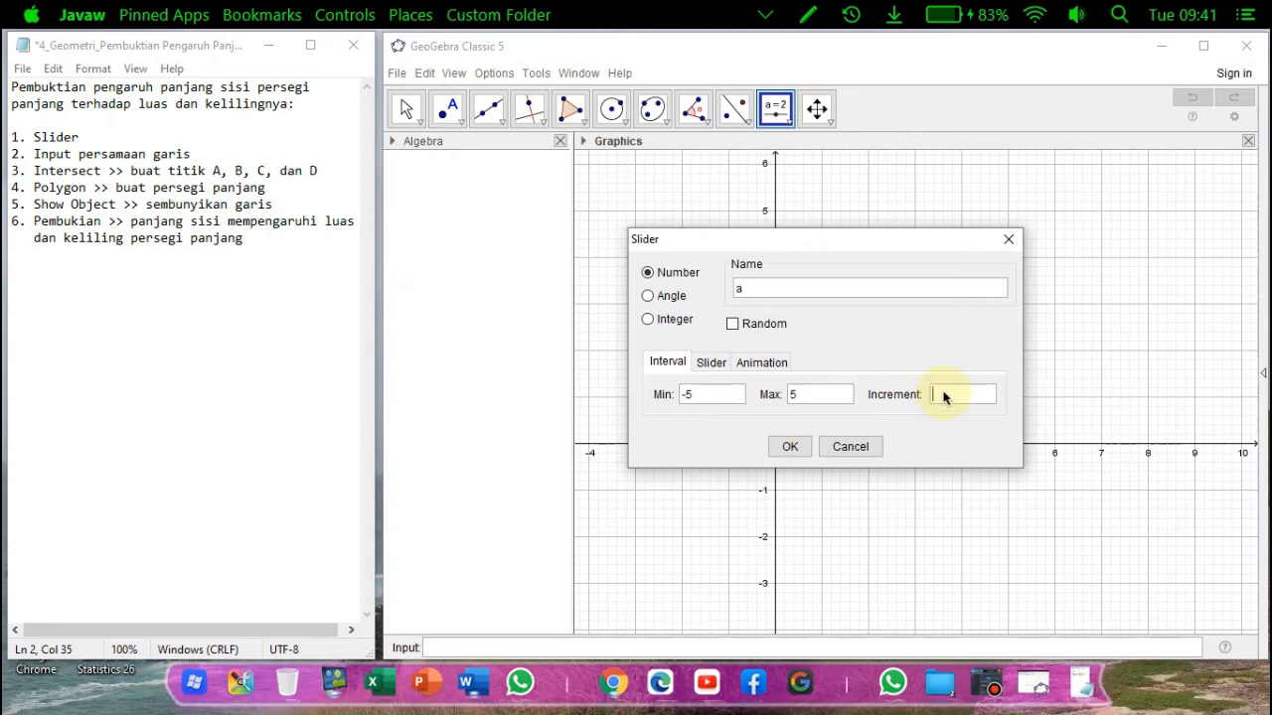
pyautogui.write('0.1')
pyautogui.click(790, 447)
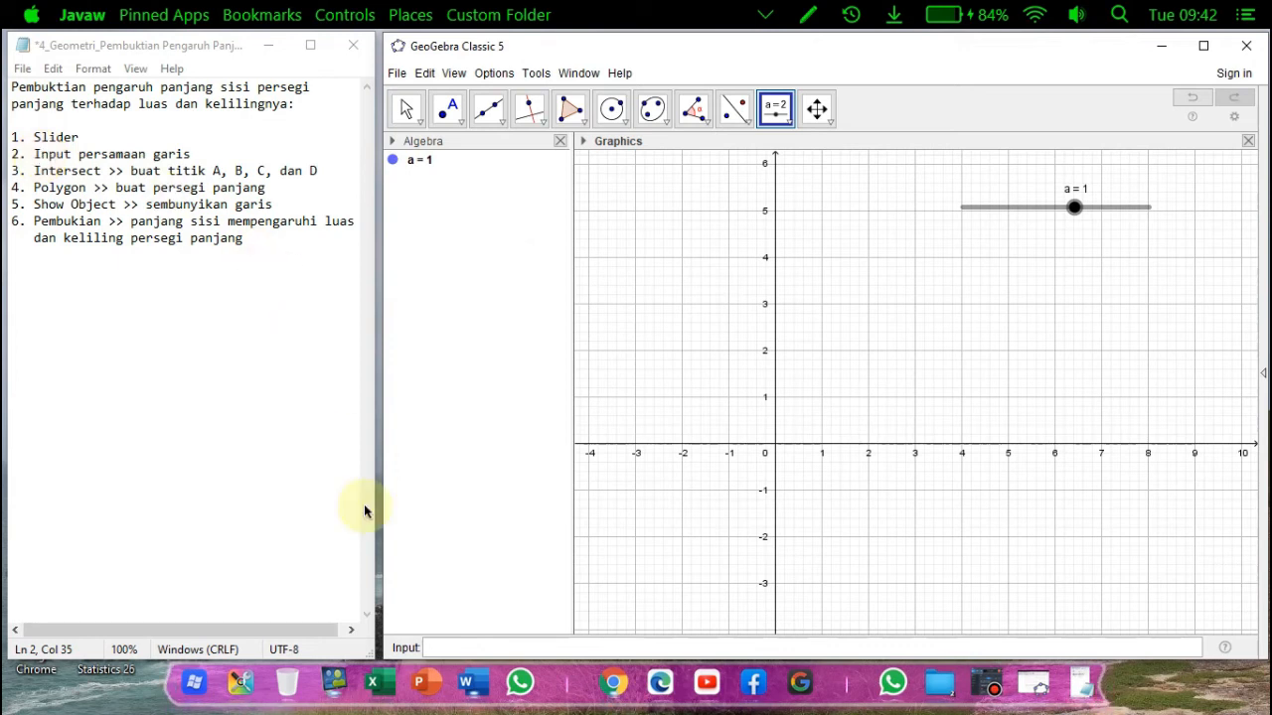
# - Define the horizontal line y=a and the vertical line x=a by equation
pyautogui.click(434, 648)
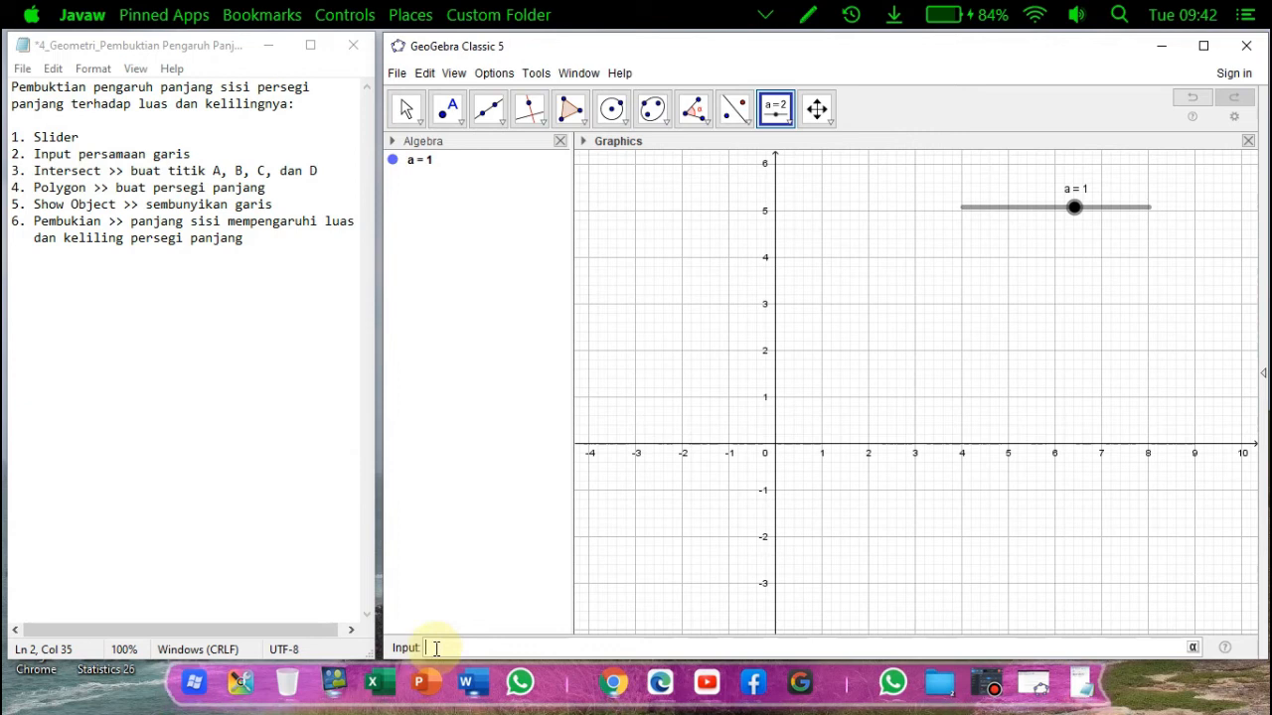
pyautogui.click(468, 648)
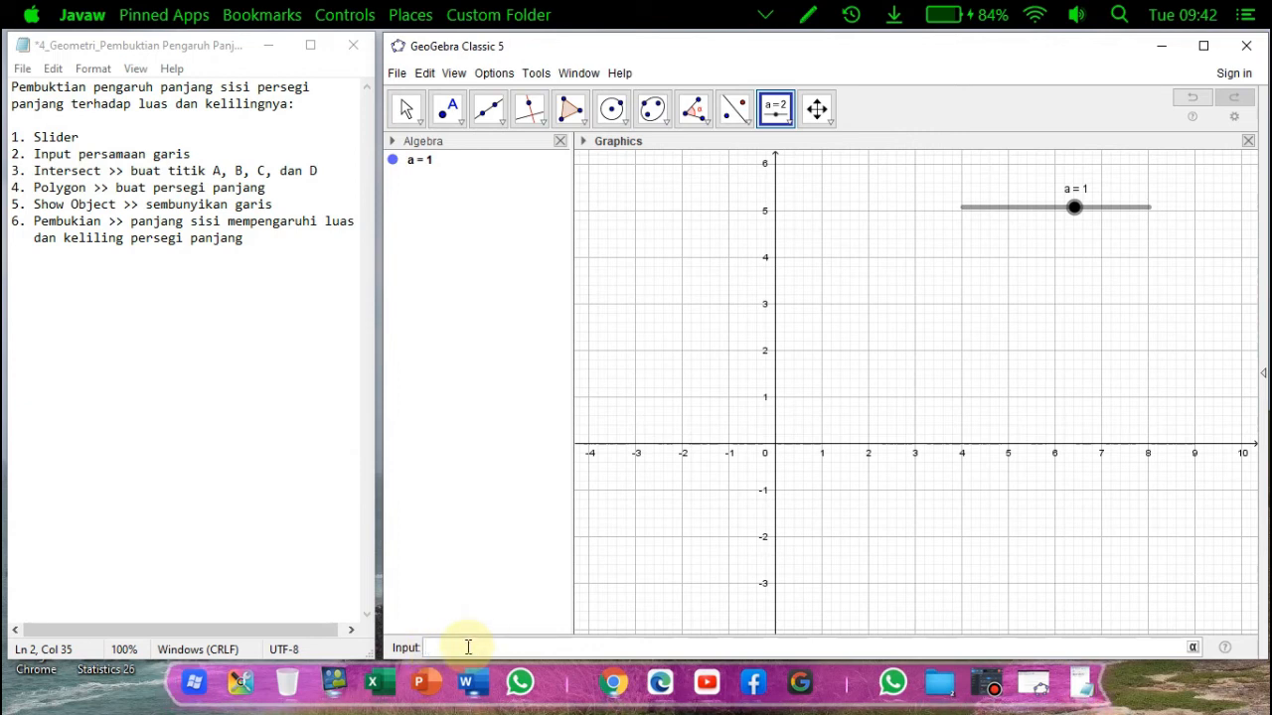
pyautogui.write('y=a')
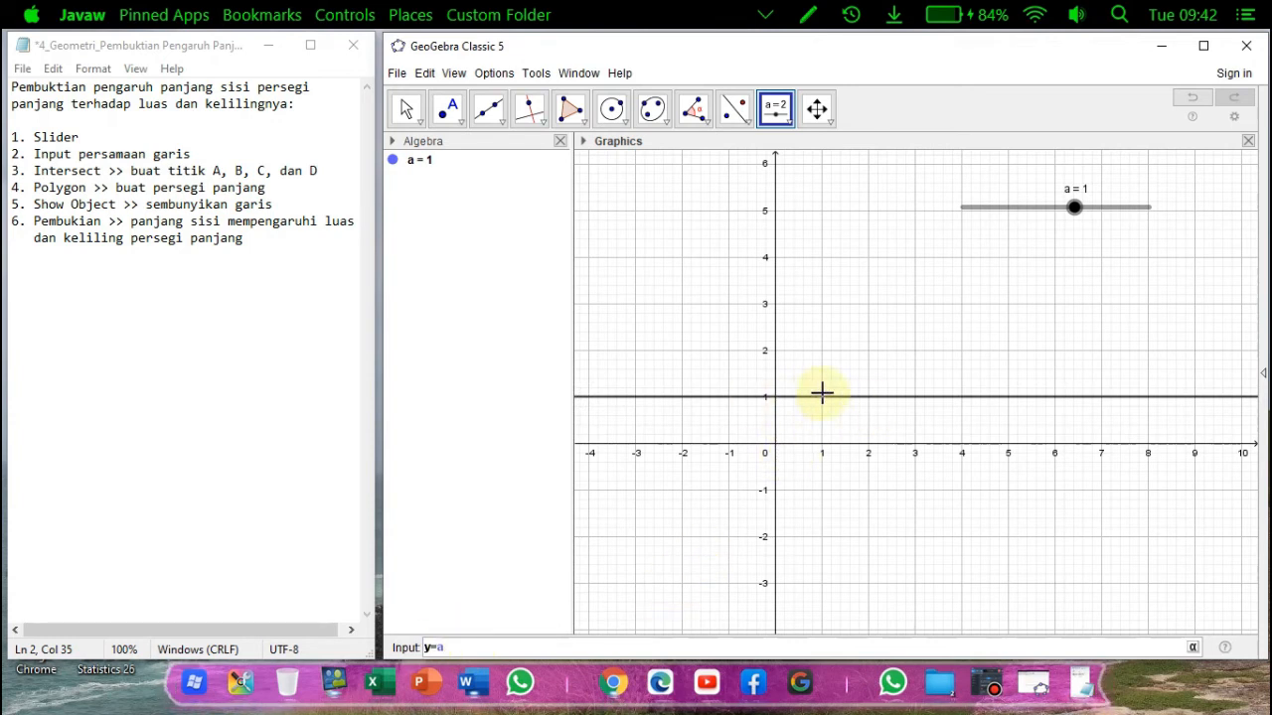
pyautogui.press('Return')
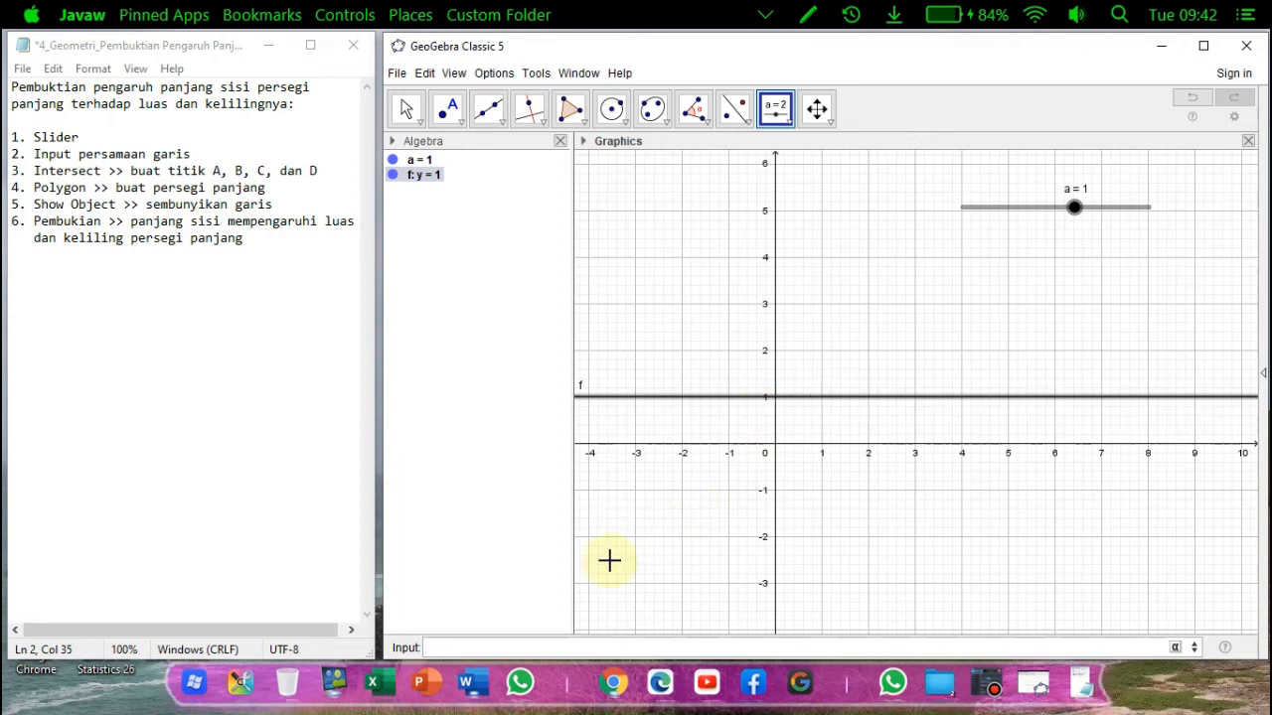
pyautogui.write('x')
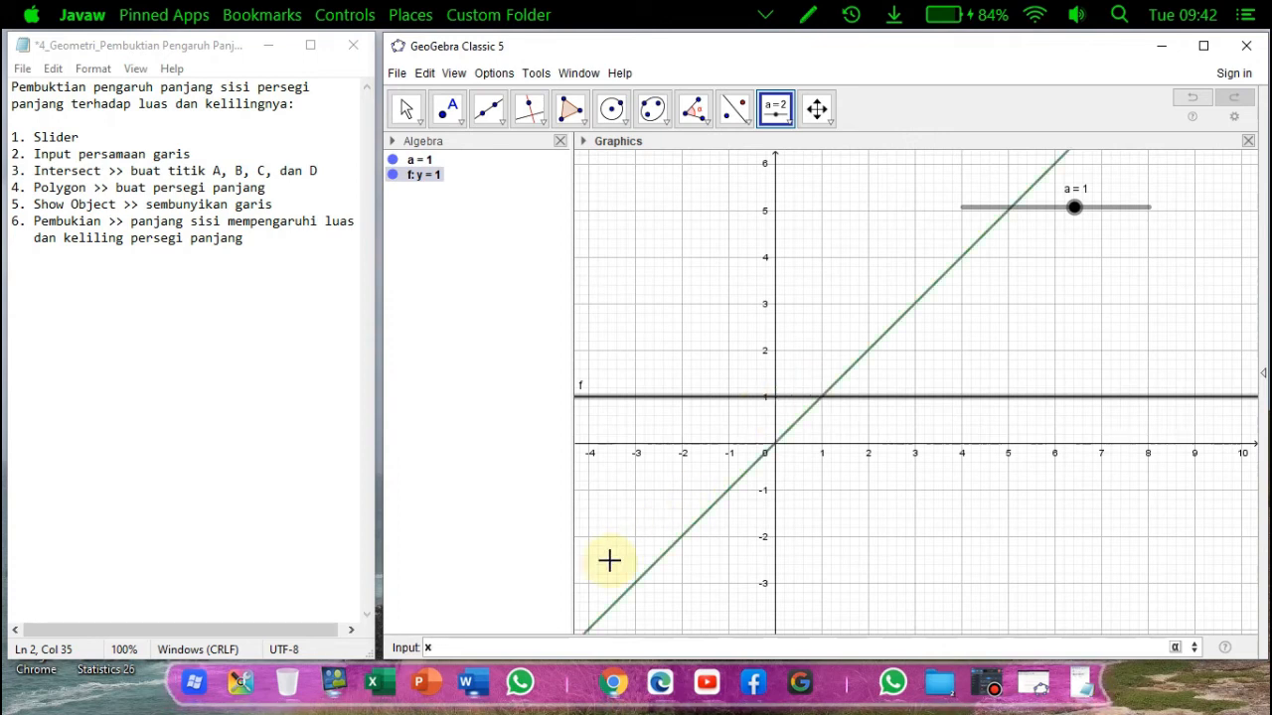
pyautogui.write('=a')
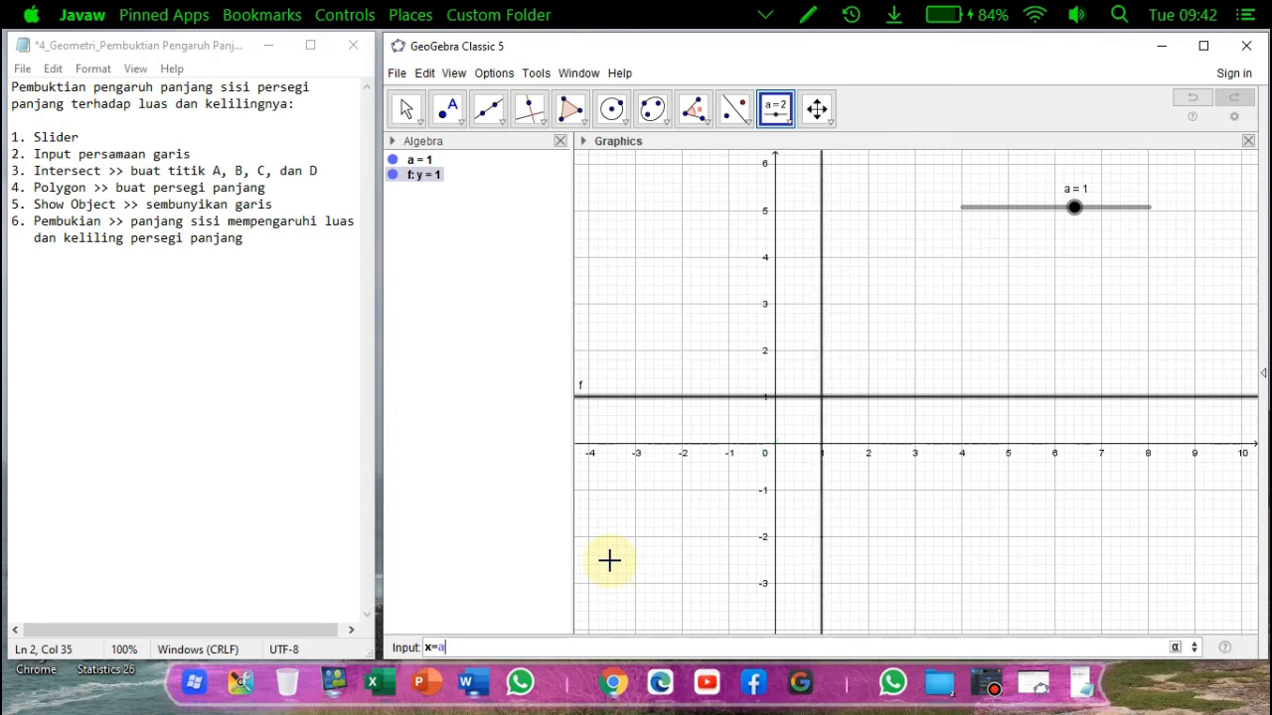
pyautogui.press('Return')
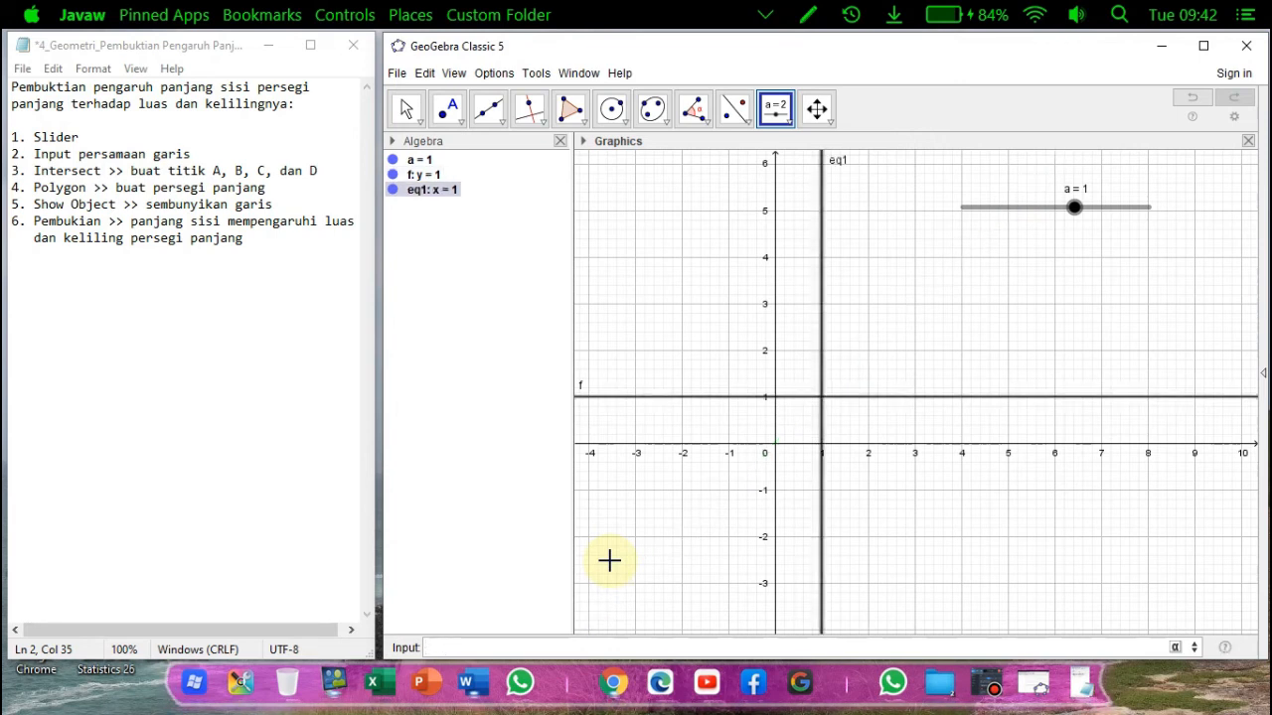
# - Define the vertical line x=6a and the horizontal line y=4a by equation
pyautogui.write('x=')
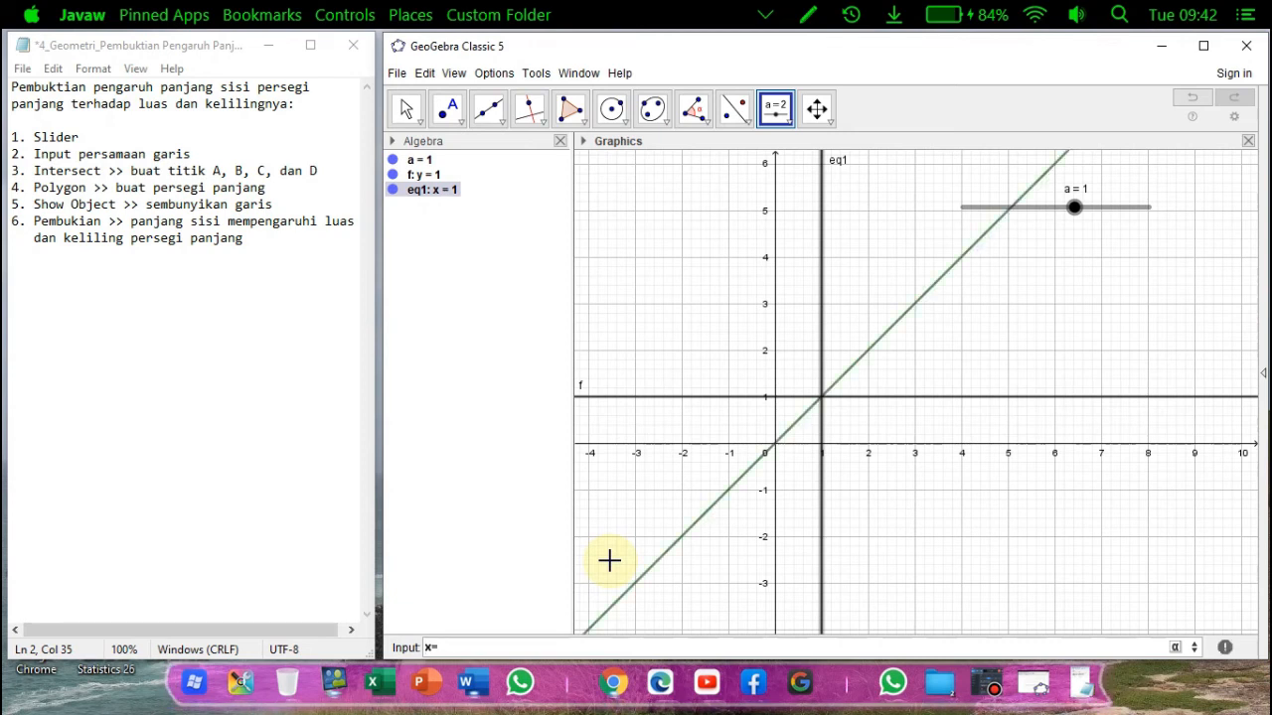
pyautogui.write('6a')
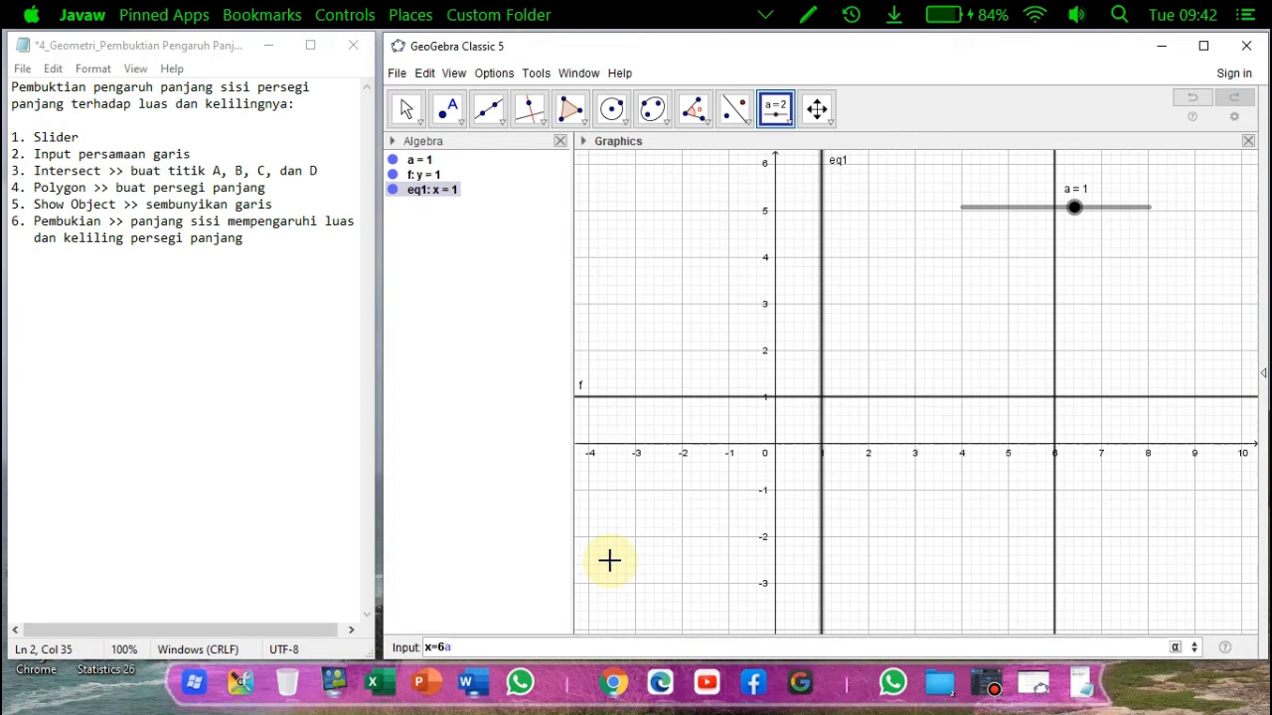
pyautogui.press('Return')
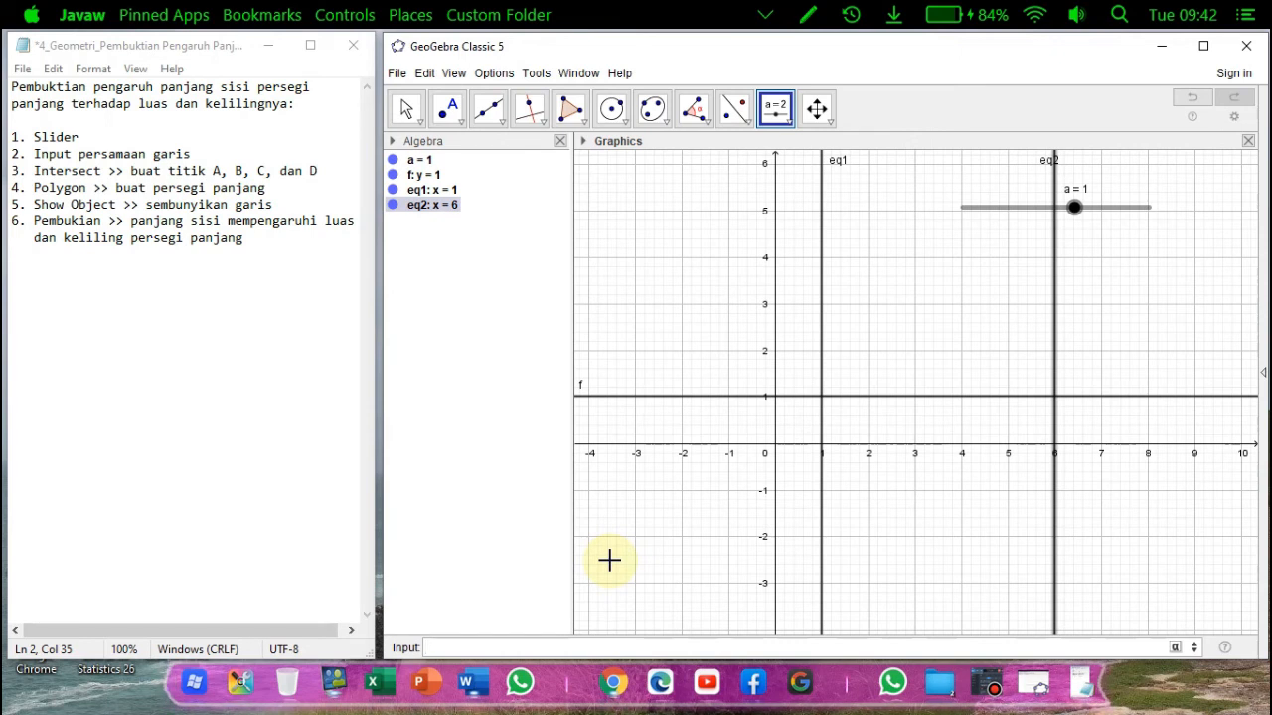
pyautogui.write('y=4a')
pyautogui.press('Return')
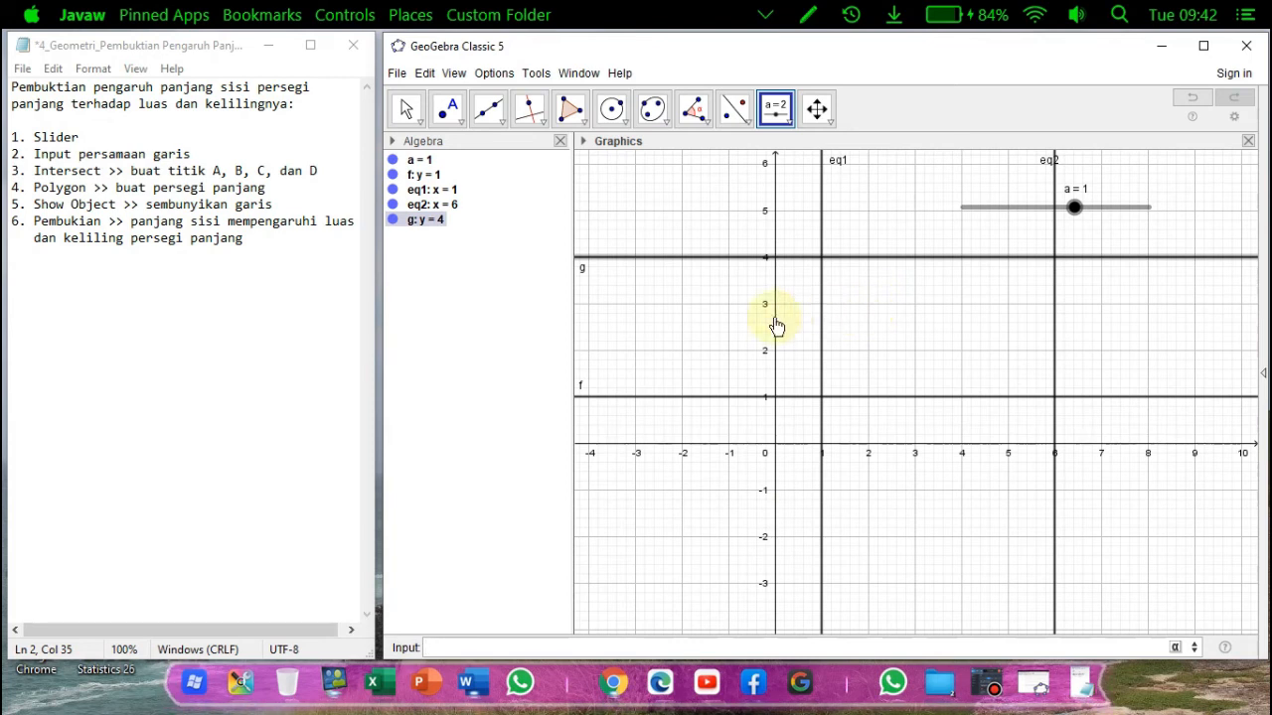
# - Create intersection points A, B, C and D where the four lines cross, going clockwise from the crossing of x=a and y=a
pyautogui.click(32, 170)
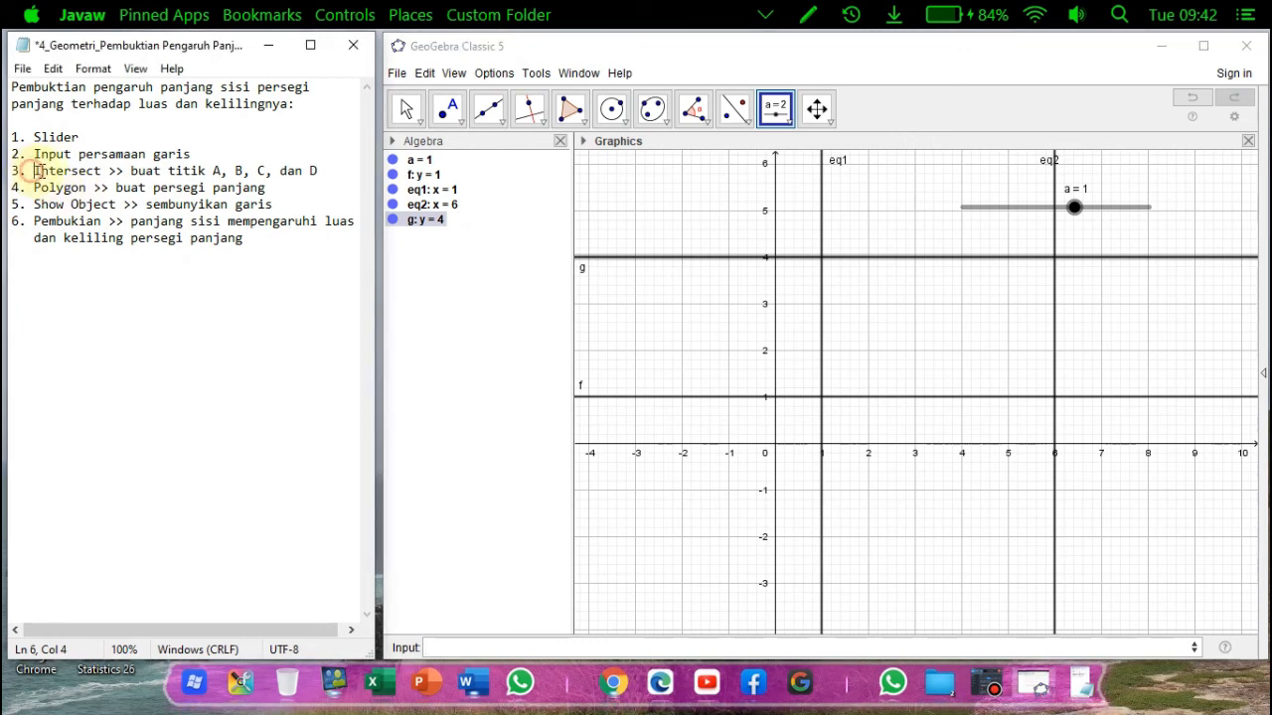
pyautogui.doubleClick(61, 171)
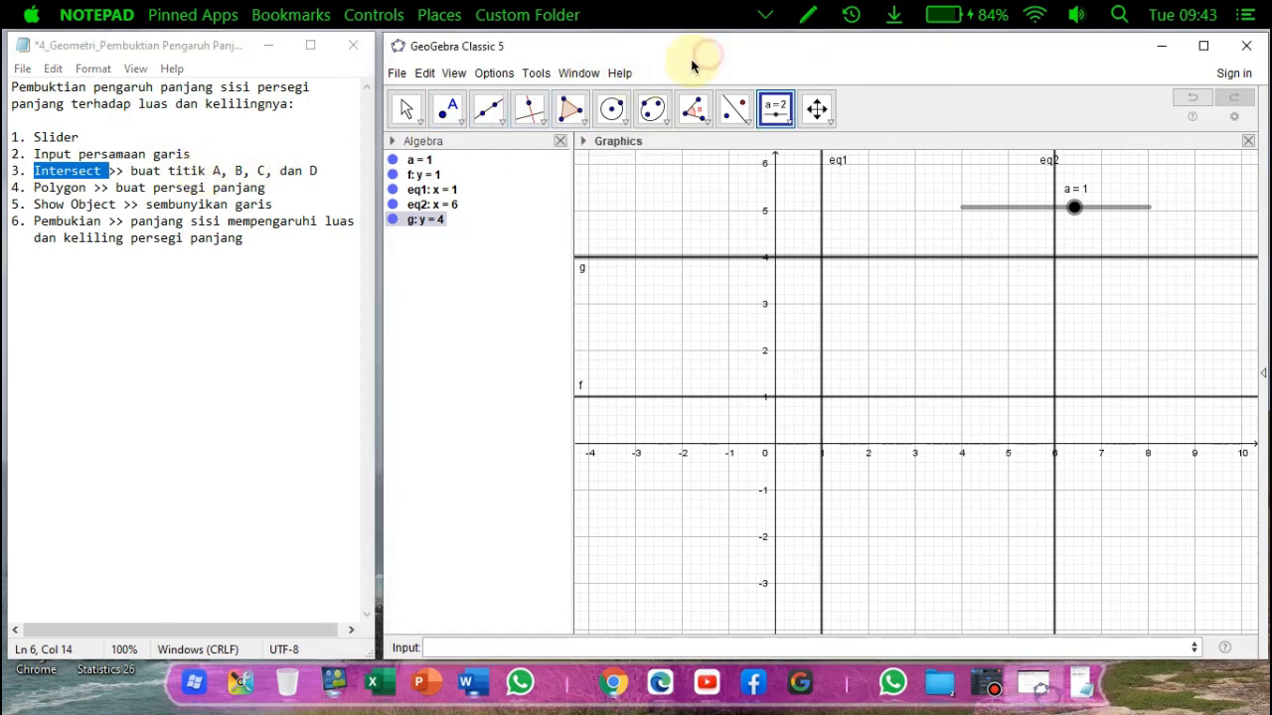
pyautogui.click(489, 109)
pyautogui.click(449, 110)
pyautogui.click(455, 115)
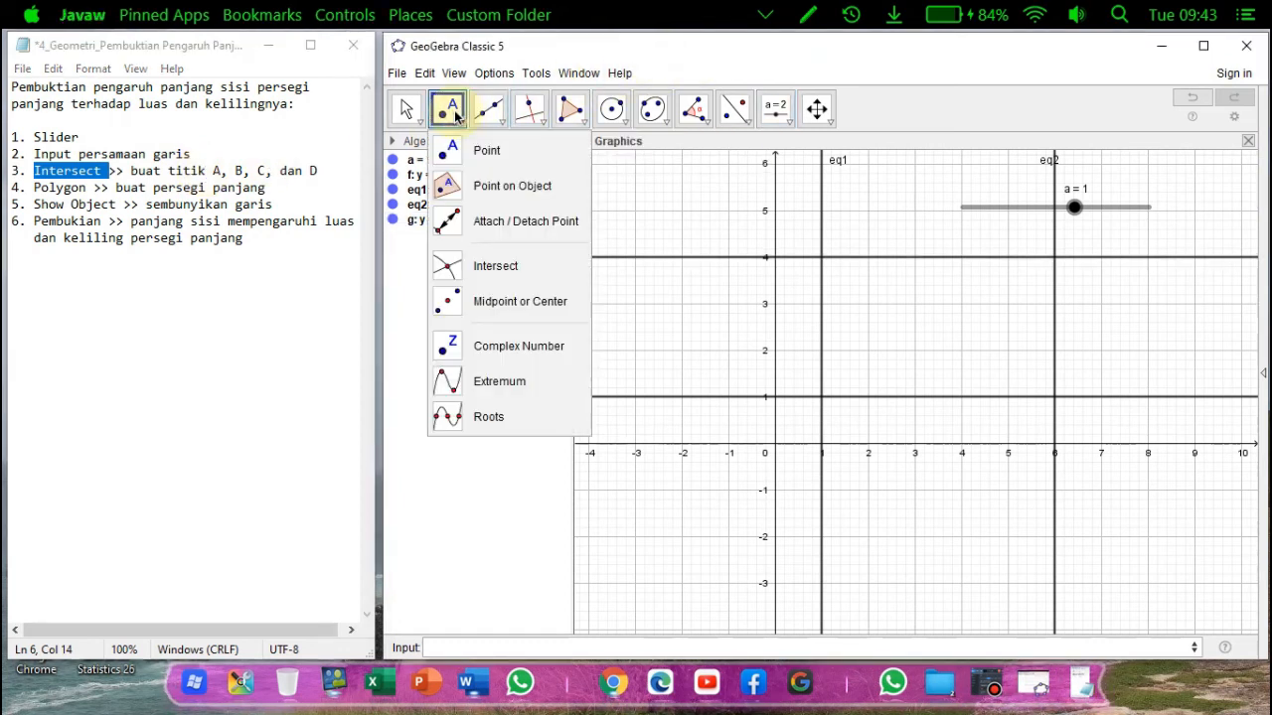
pyautogui.click(515, 266)
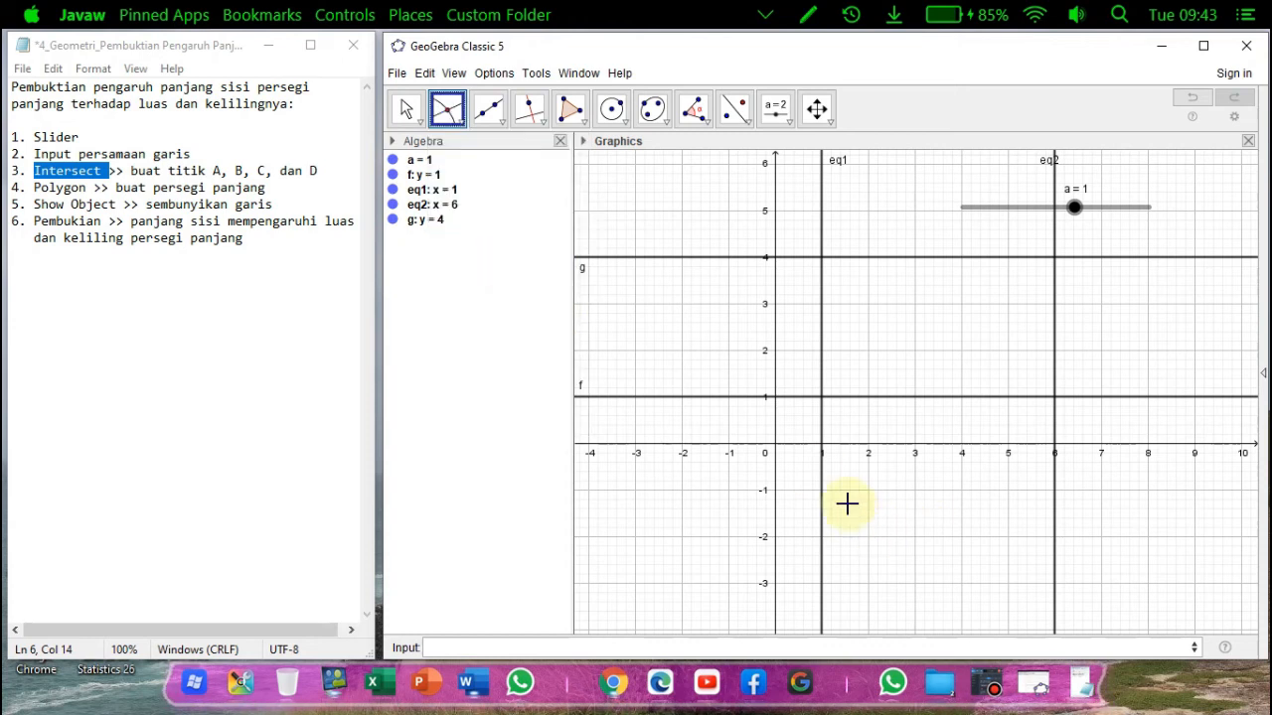
pyautogui.click(823, 399)
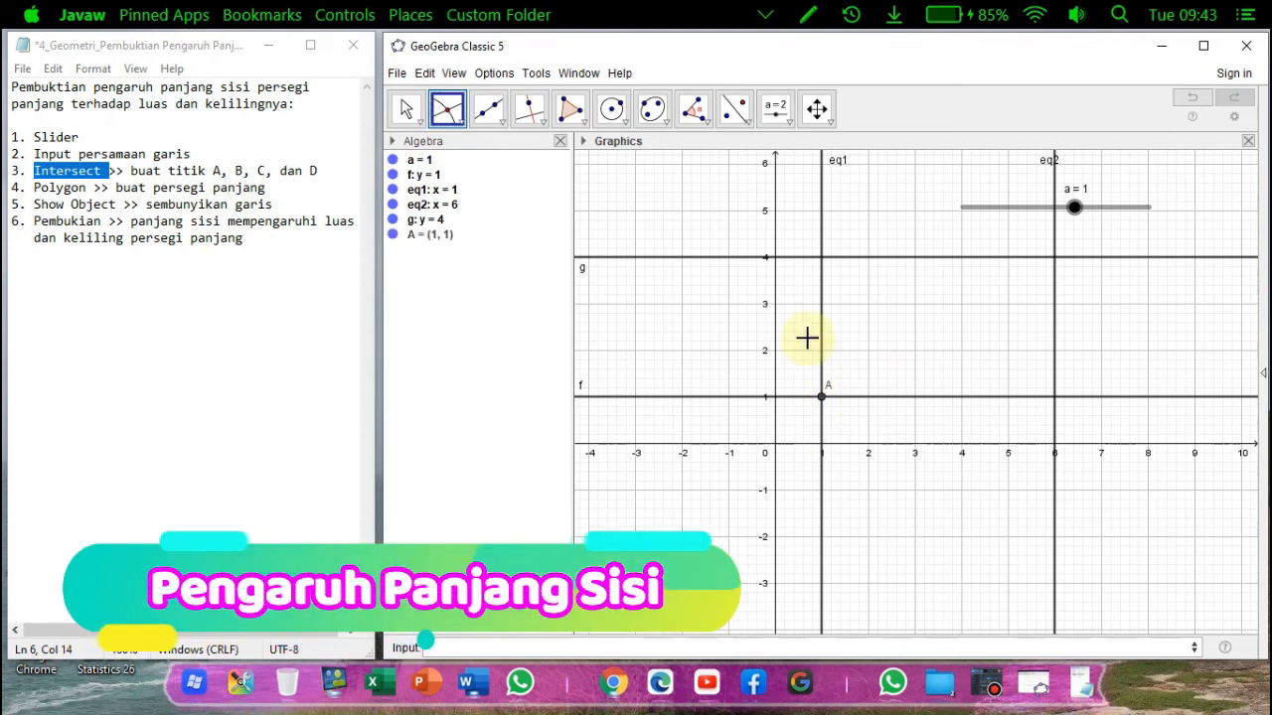
pyautogui.click(822, 259)
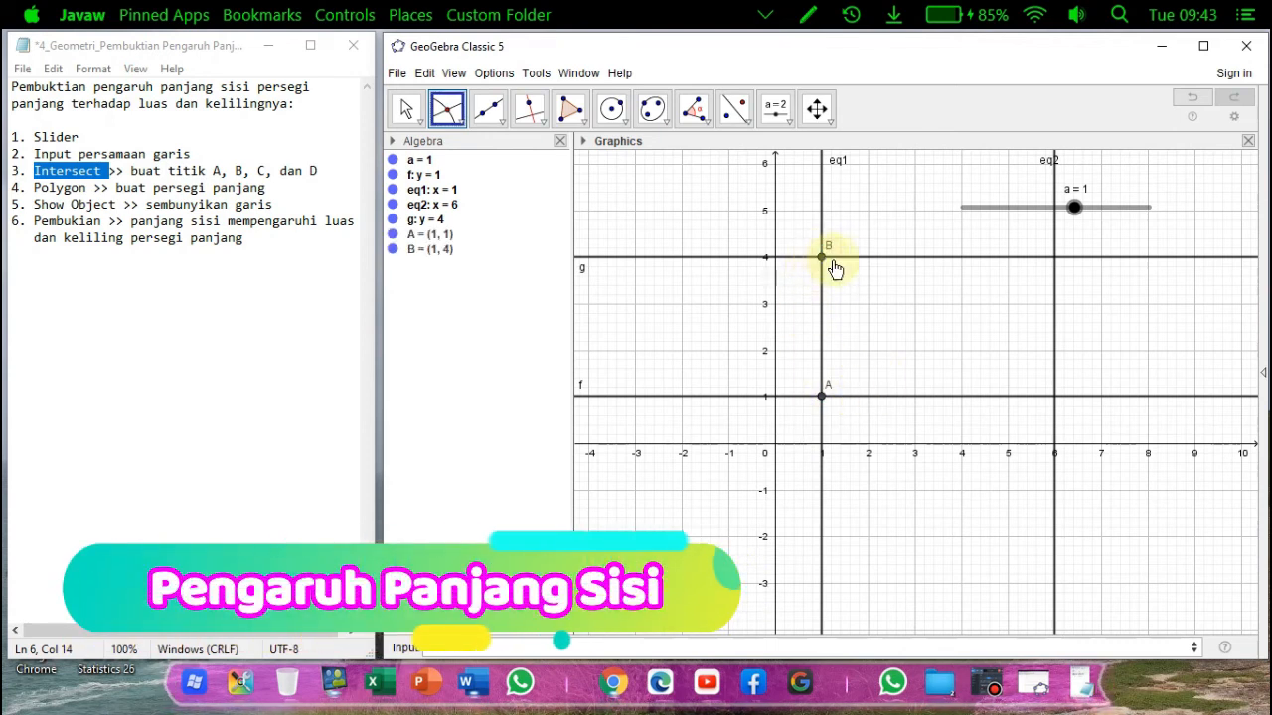
pyautogui.click(1056, 261)
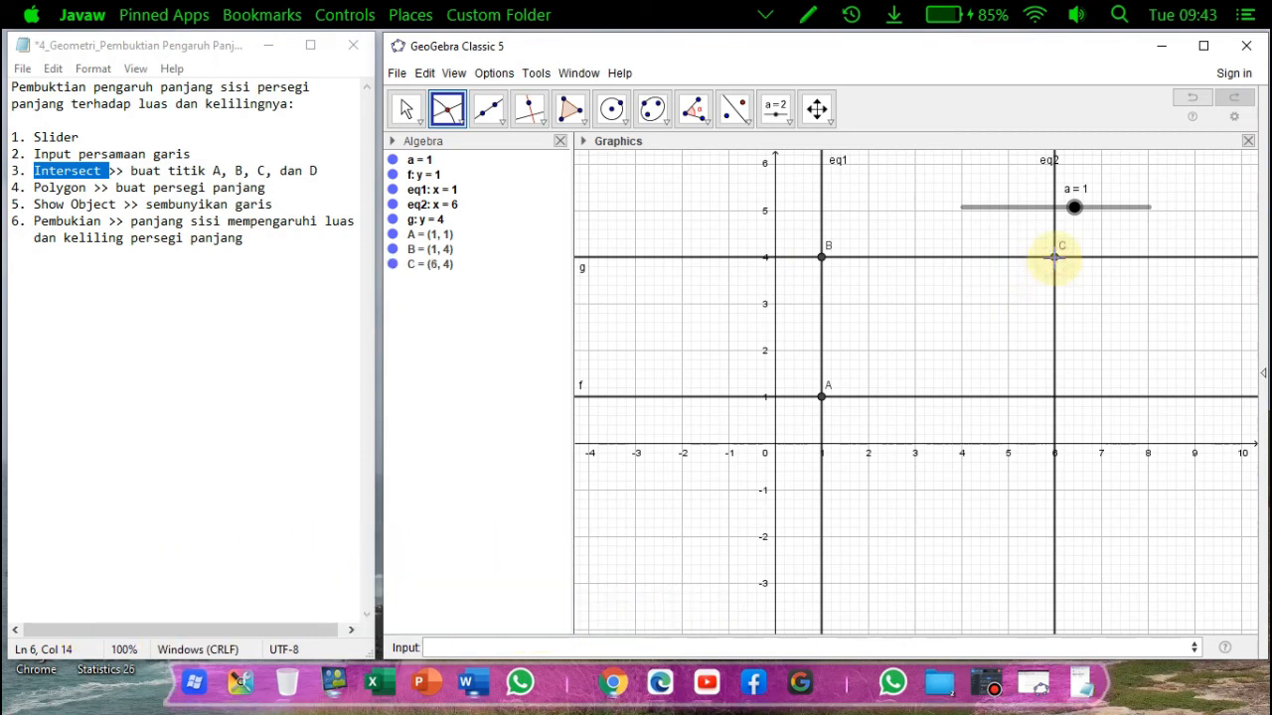
pyautogui.click(1055, 398)
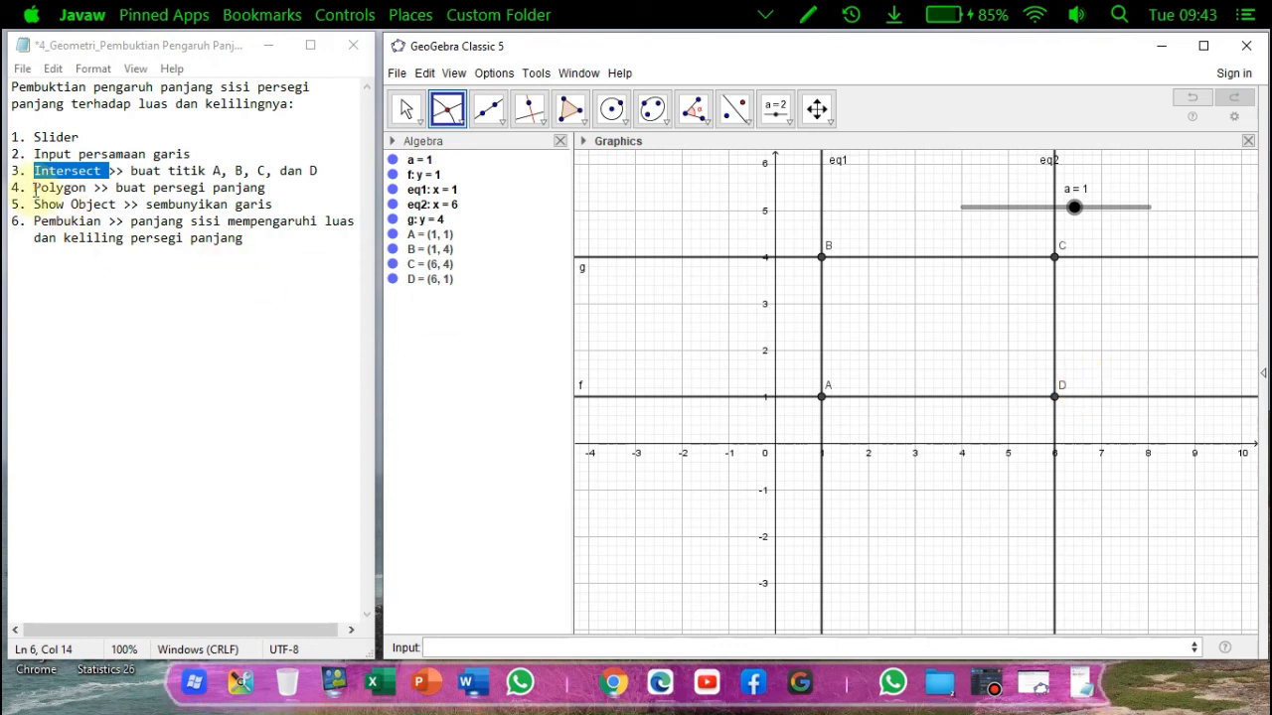
# - Build a rectangular polygon through the intersection points A, B, C and D, closing it at A
pyautogui.moveTo(35, 189); pyautogui.dragTo(90, 189)
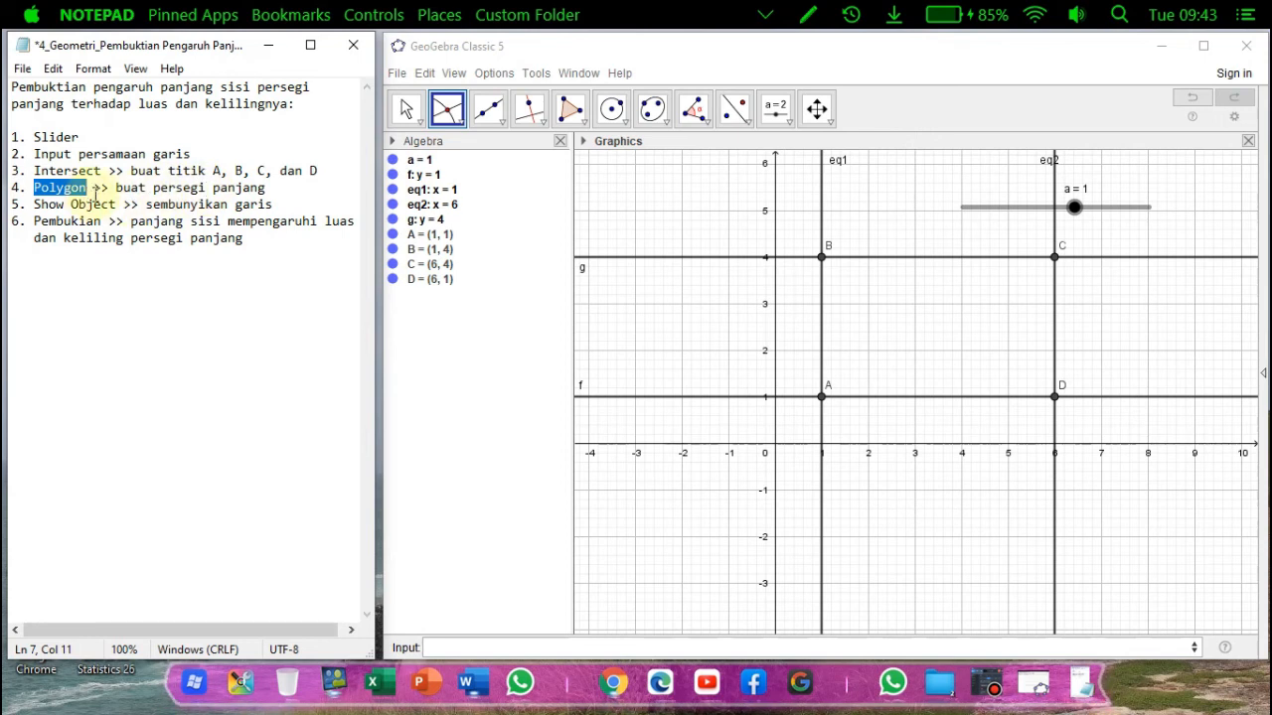
pyautogui.click(572, 110)
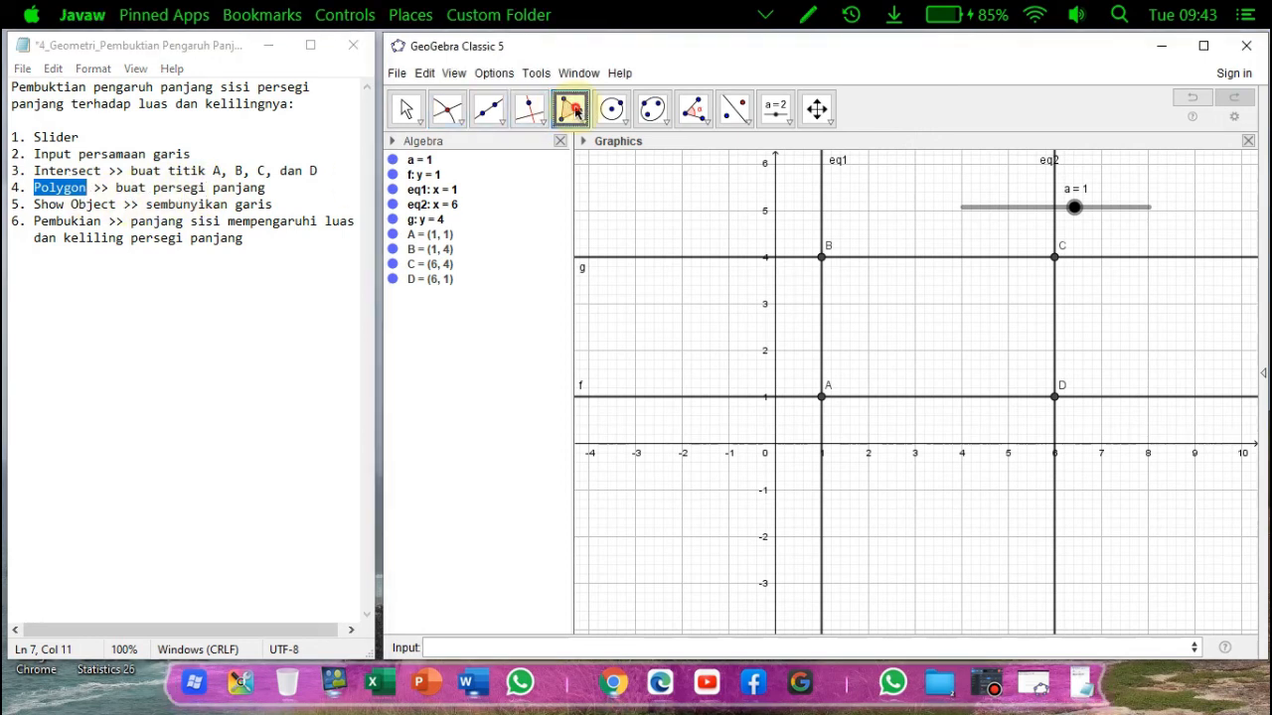
pyautogui.click(591, 144)
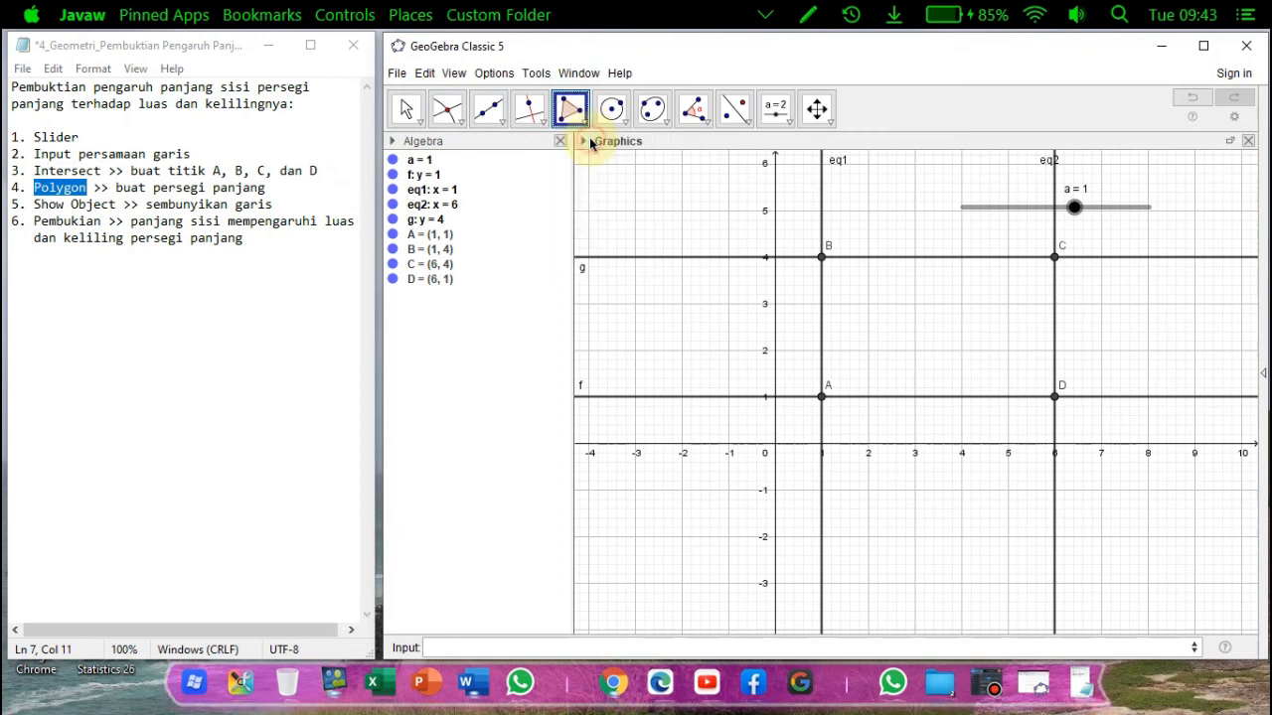
pyautogui.click(823, 399)
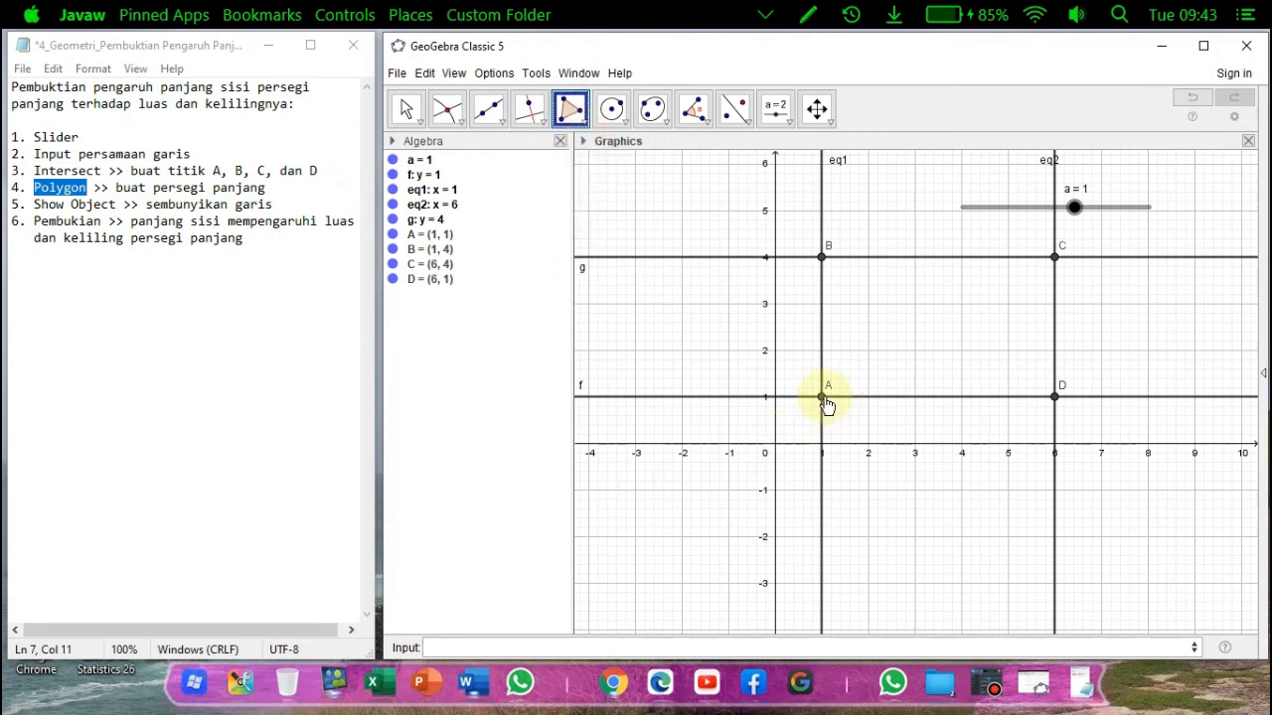
pyautogui.click(824, 262)
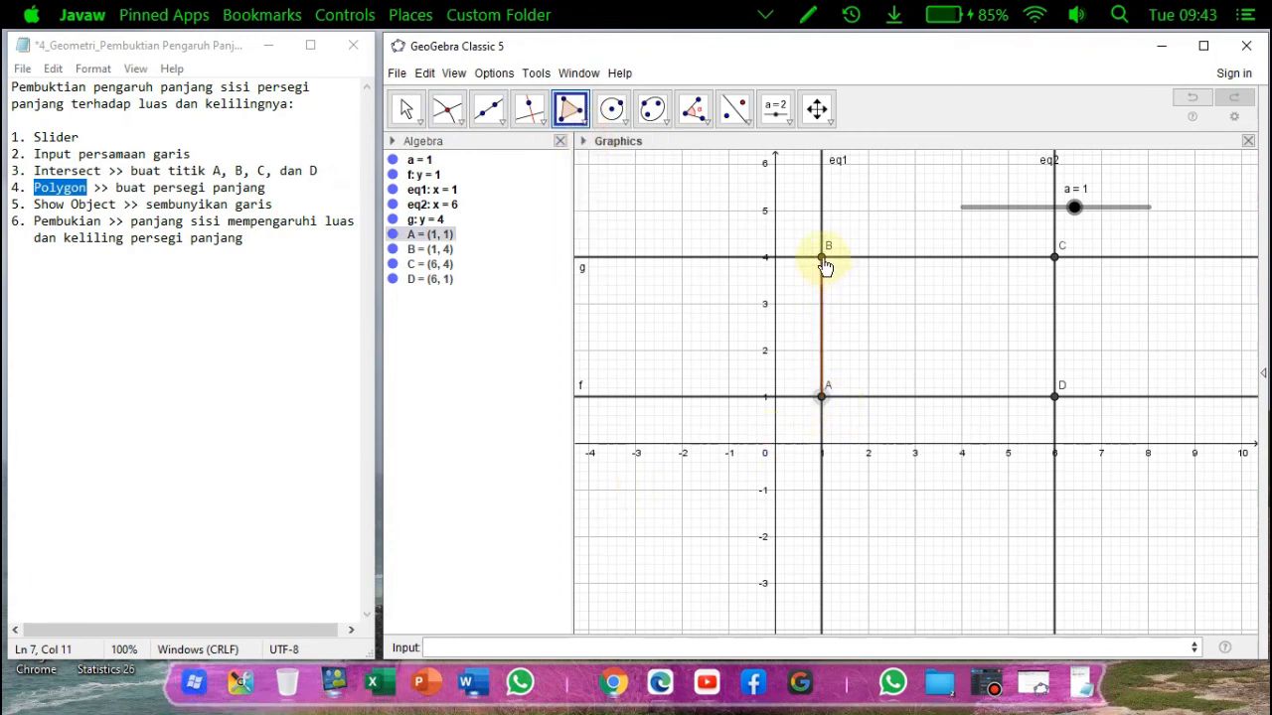
pyautogui.click(1062, 268)
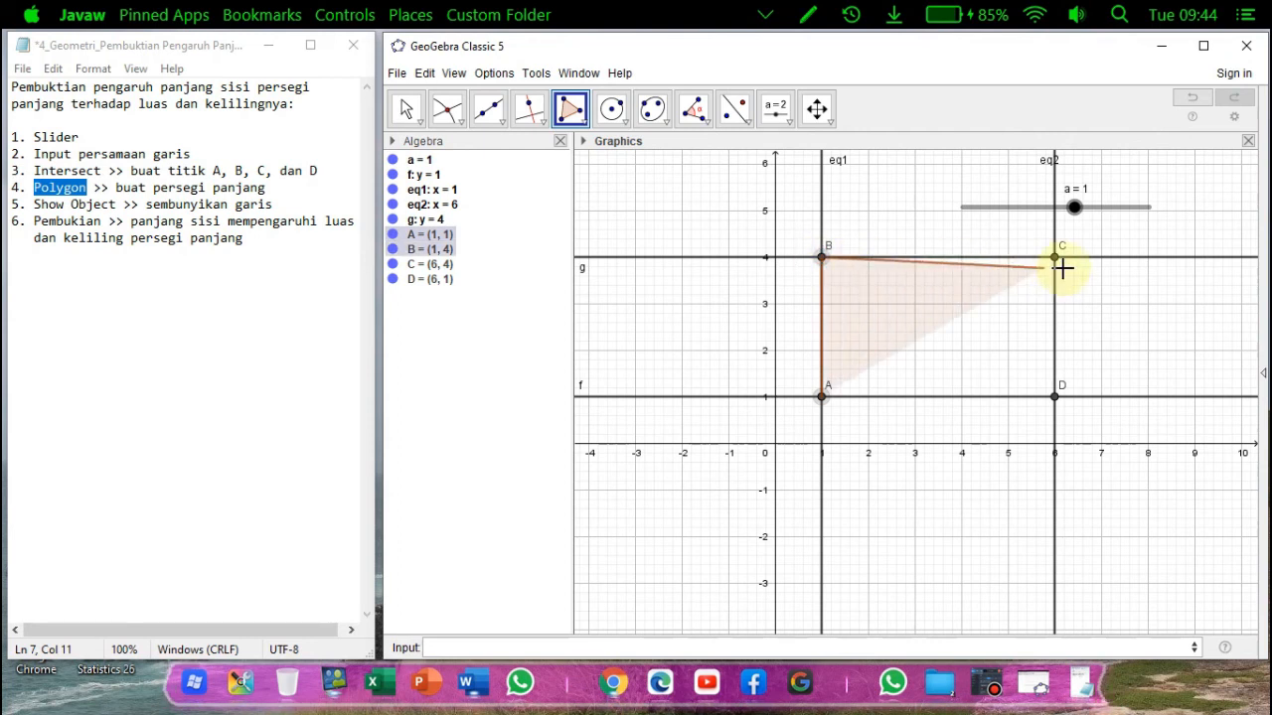
pyautogui.click(1057, 261)
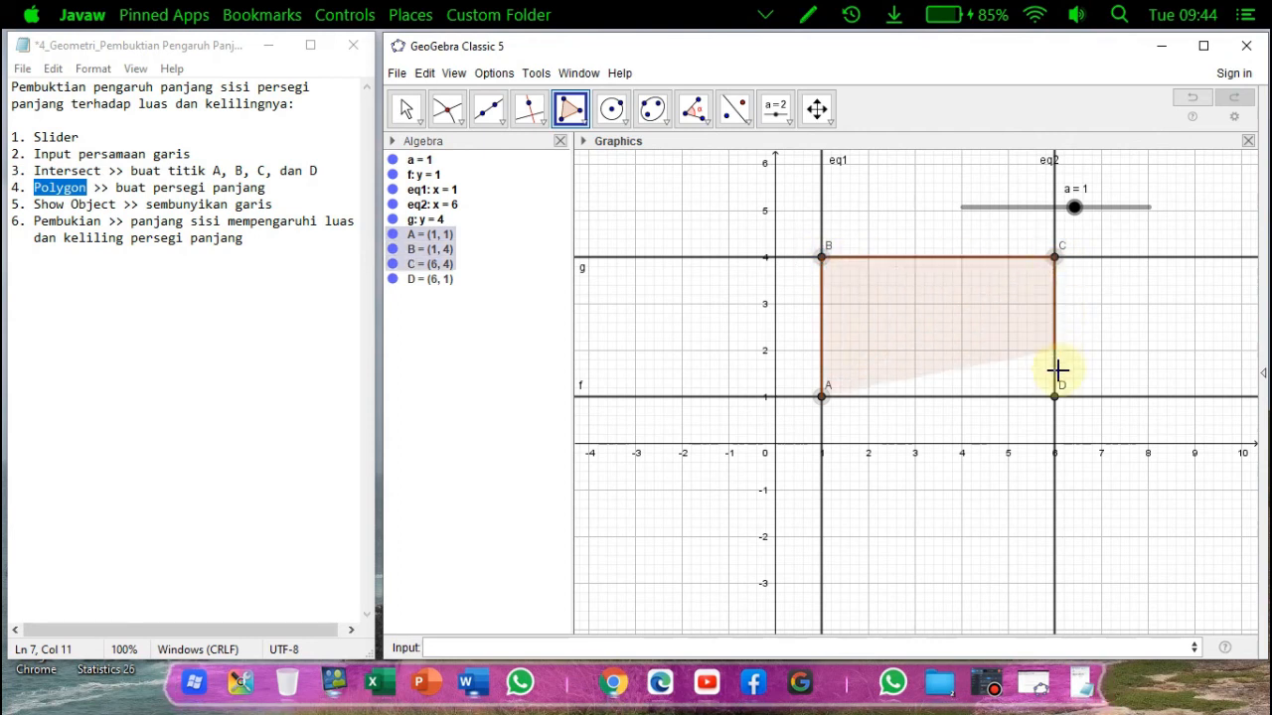
pyautogui.click(1055, 397)
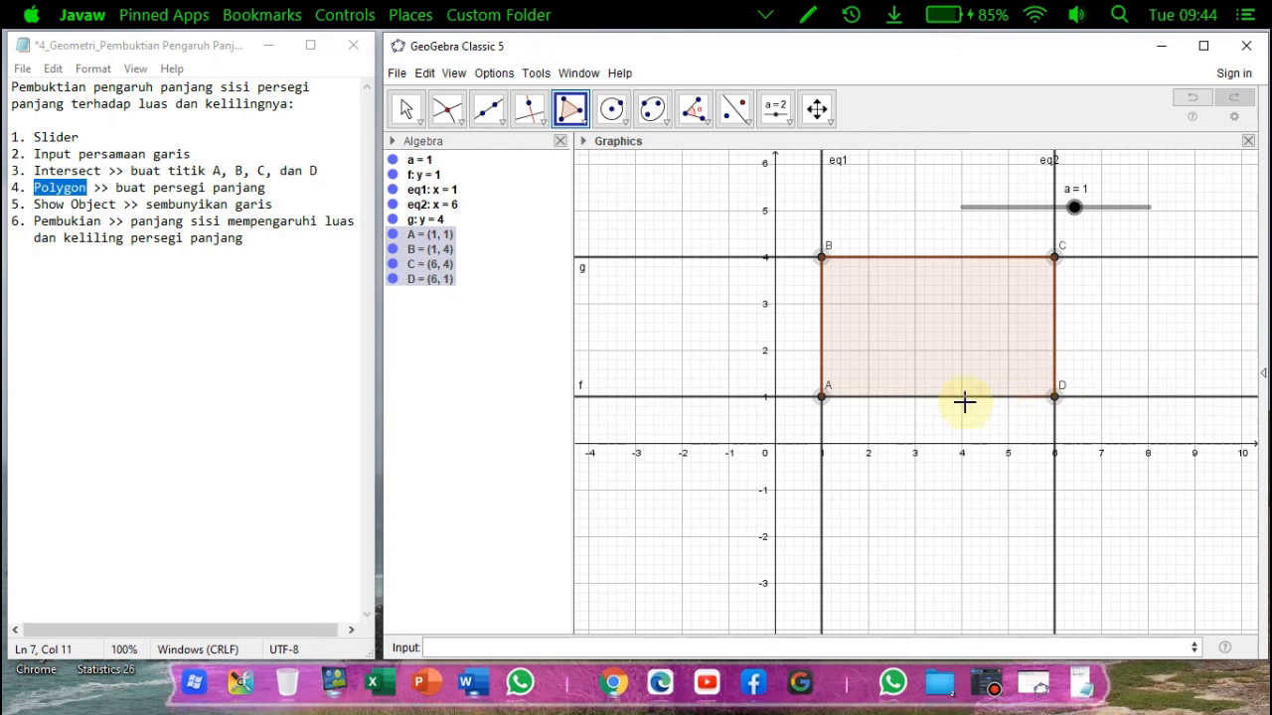
pyautogui.click(822, 397)
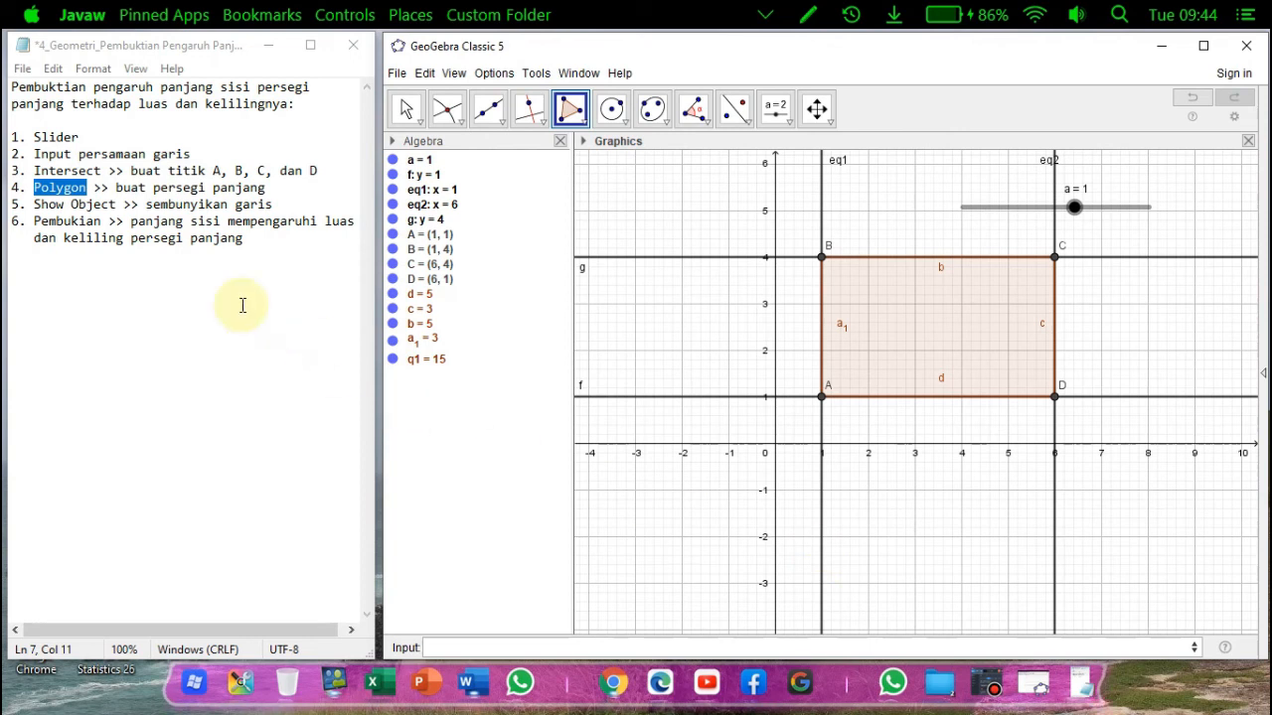
# - Hide the horizontal lines y=4a and y=a from the graph
pyautogui.moveTo(147, 204); pyautogui.dragTo(275, 206)
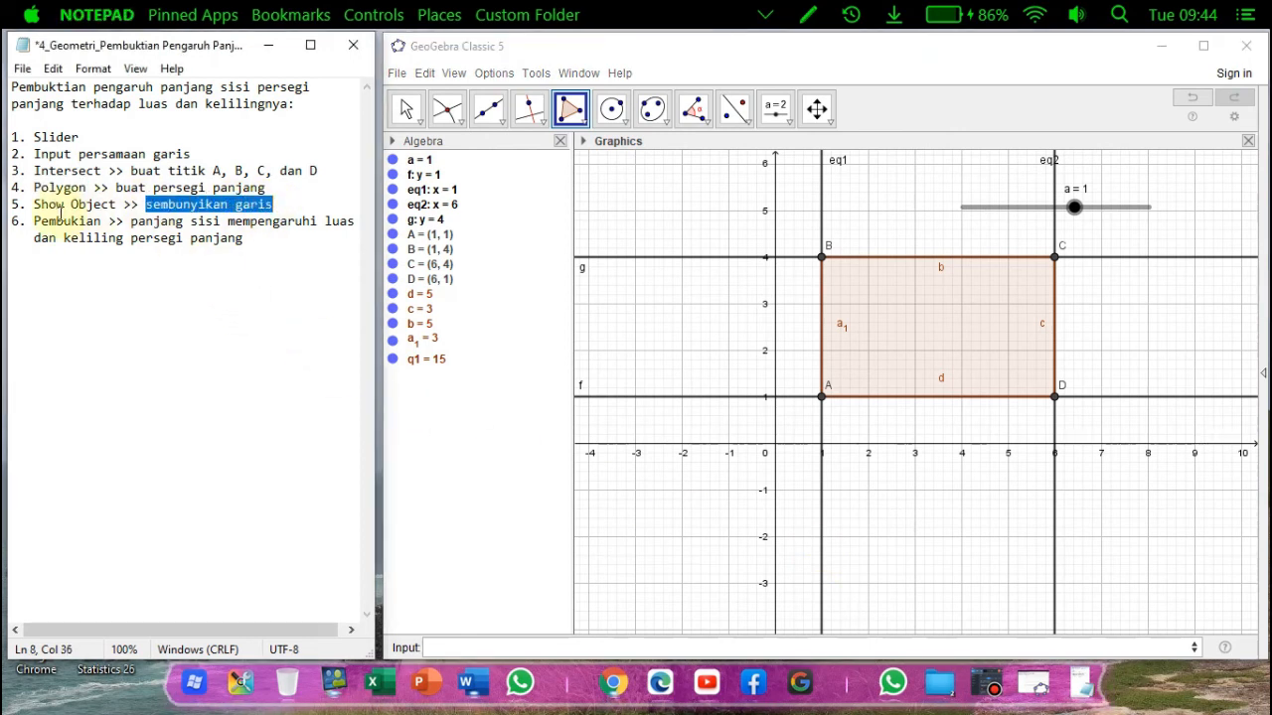
pyautogui.moveTo(35, 205); pyautogui.dragTo(127, 204)
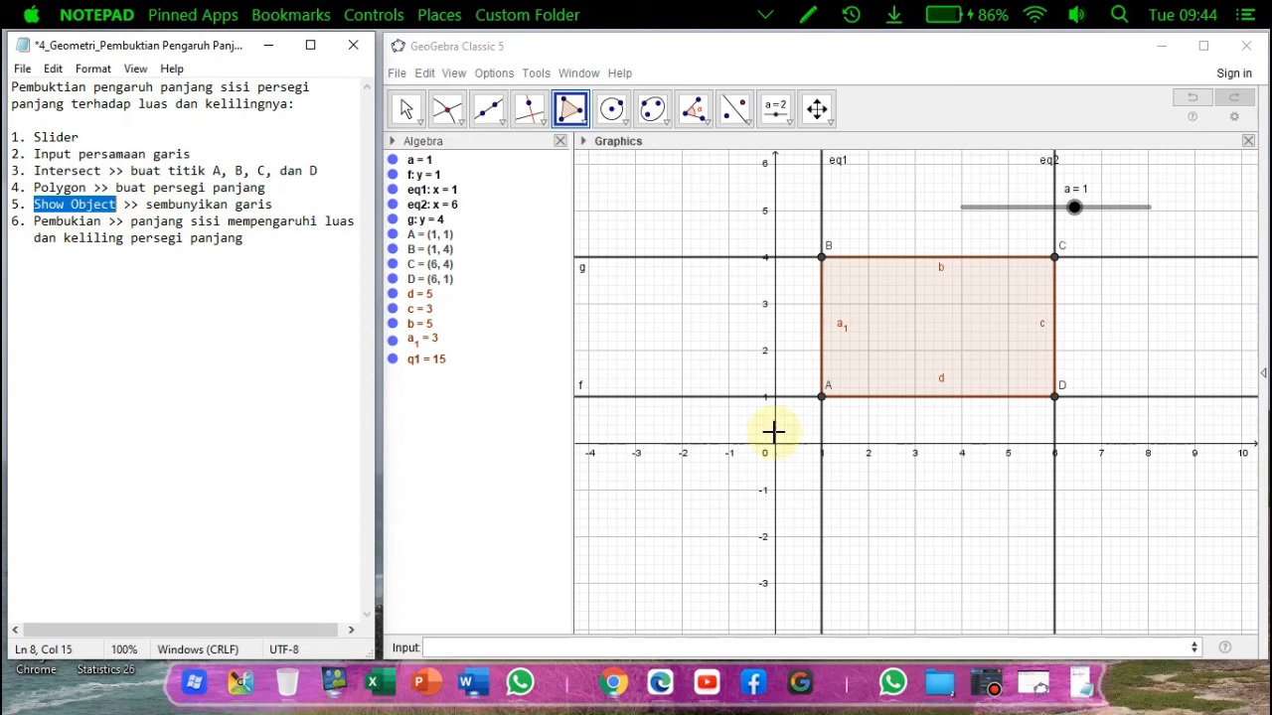
pyautogui.rightClick(1162, 316)
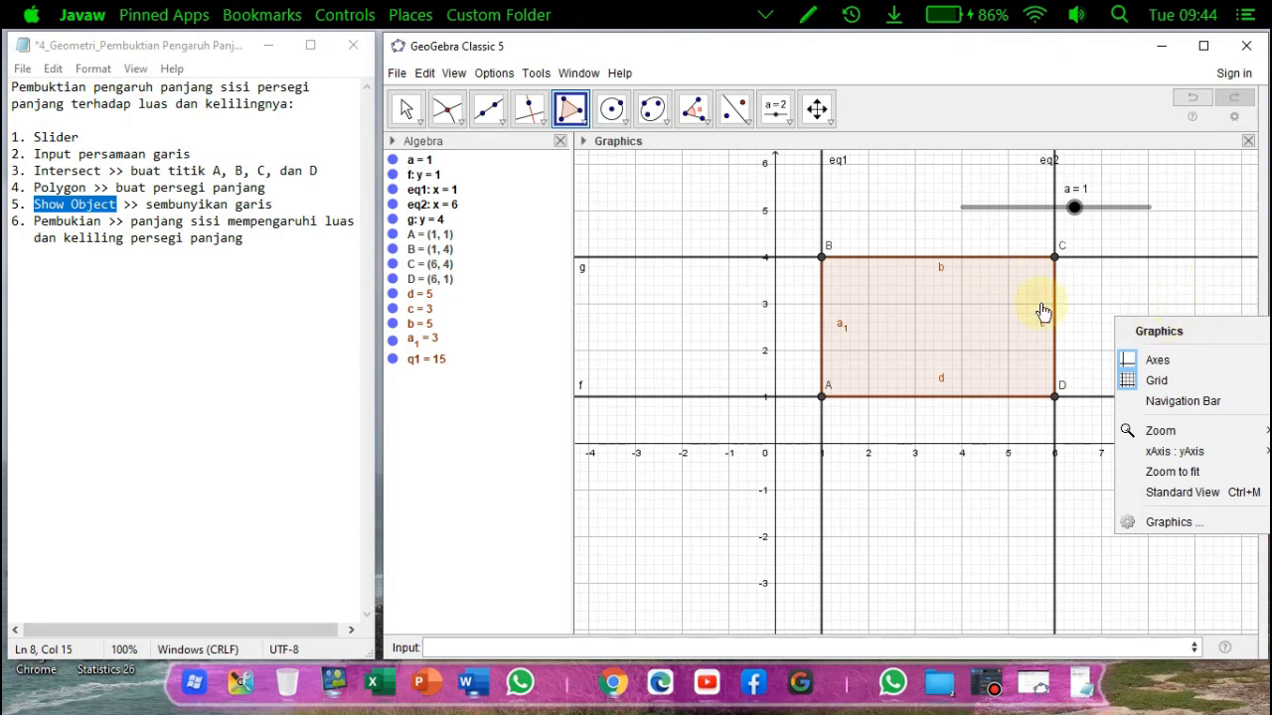
pyautogui.click(987, 91)
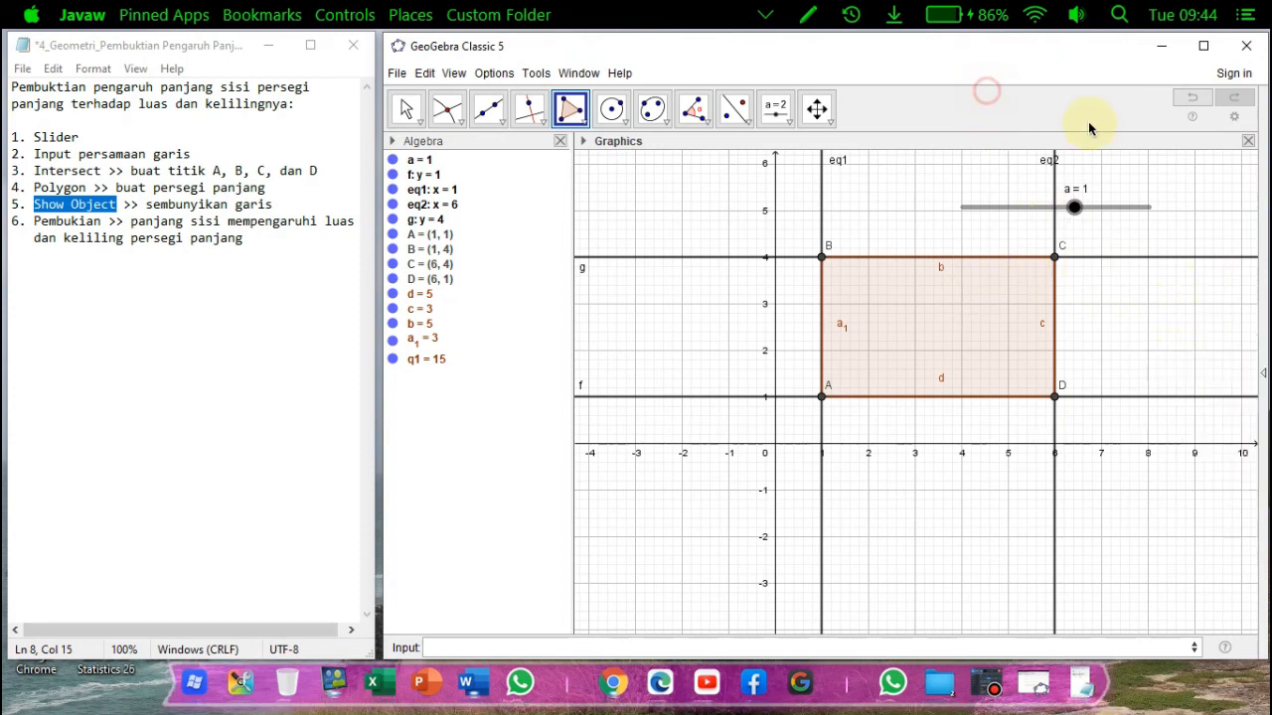
pyautogui.rightClick(1169, 261)
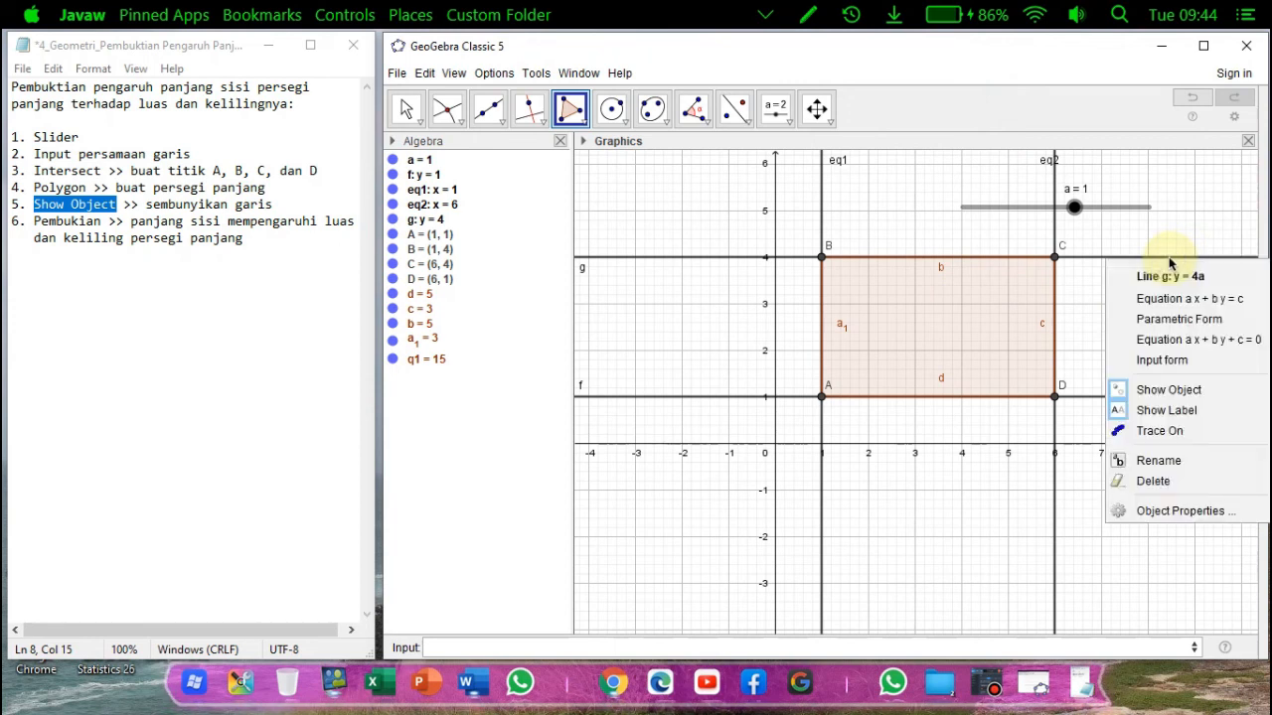
pyautogui.click(1169, 393)
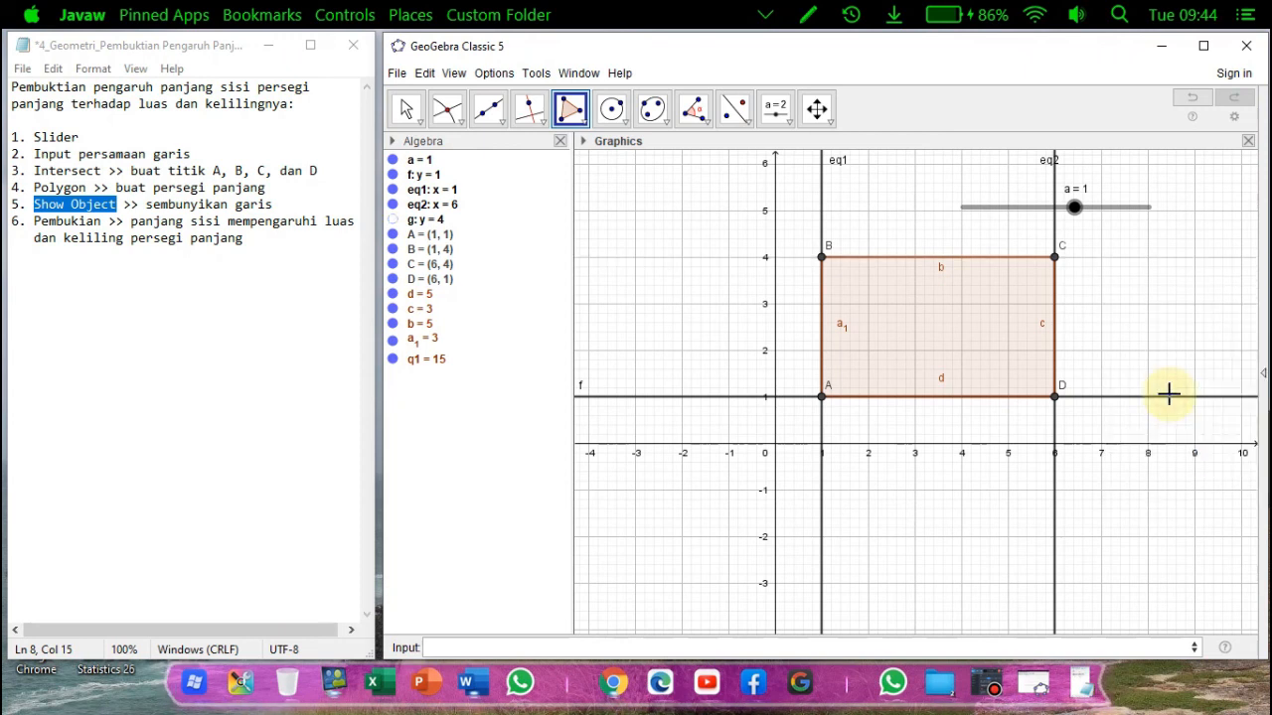
pyautogui.rightClick(1166, 399)
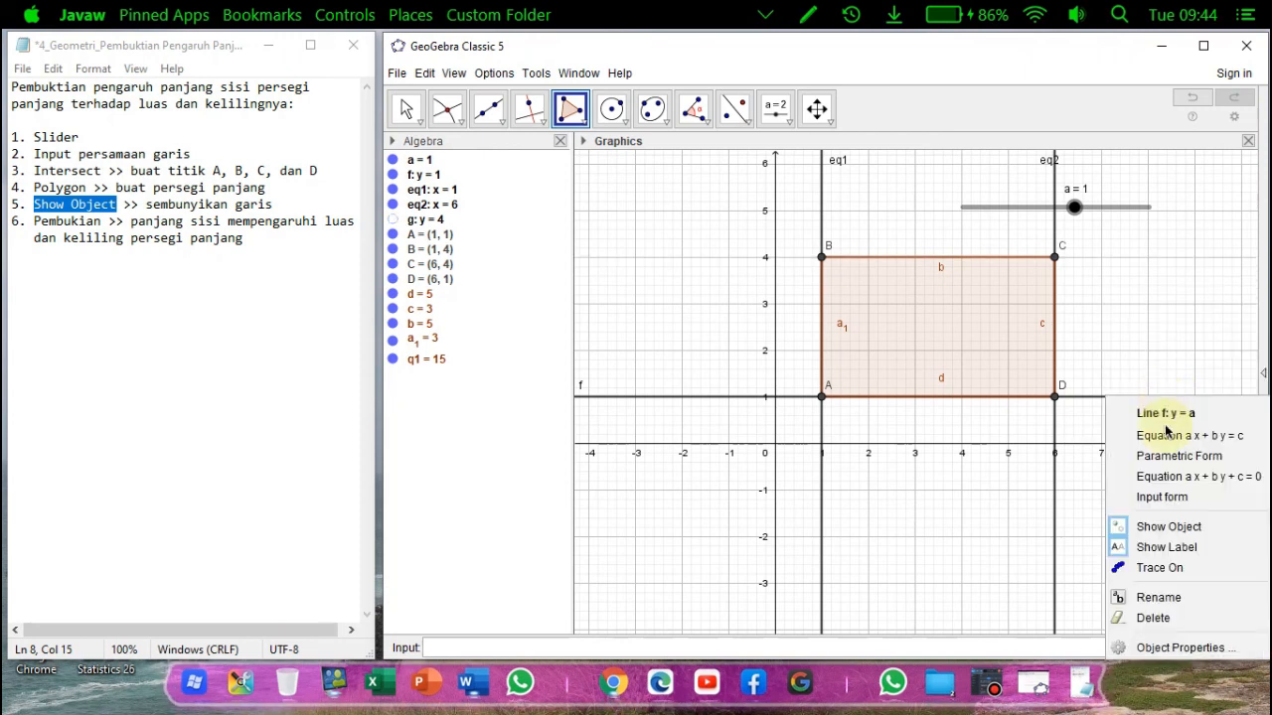
pyautogui.click(1169, 527)
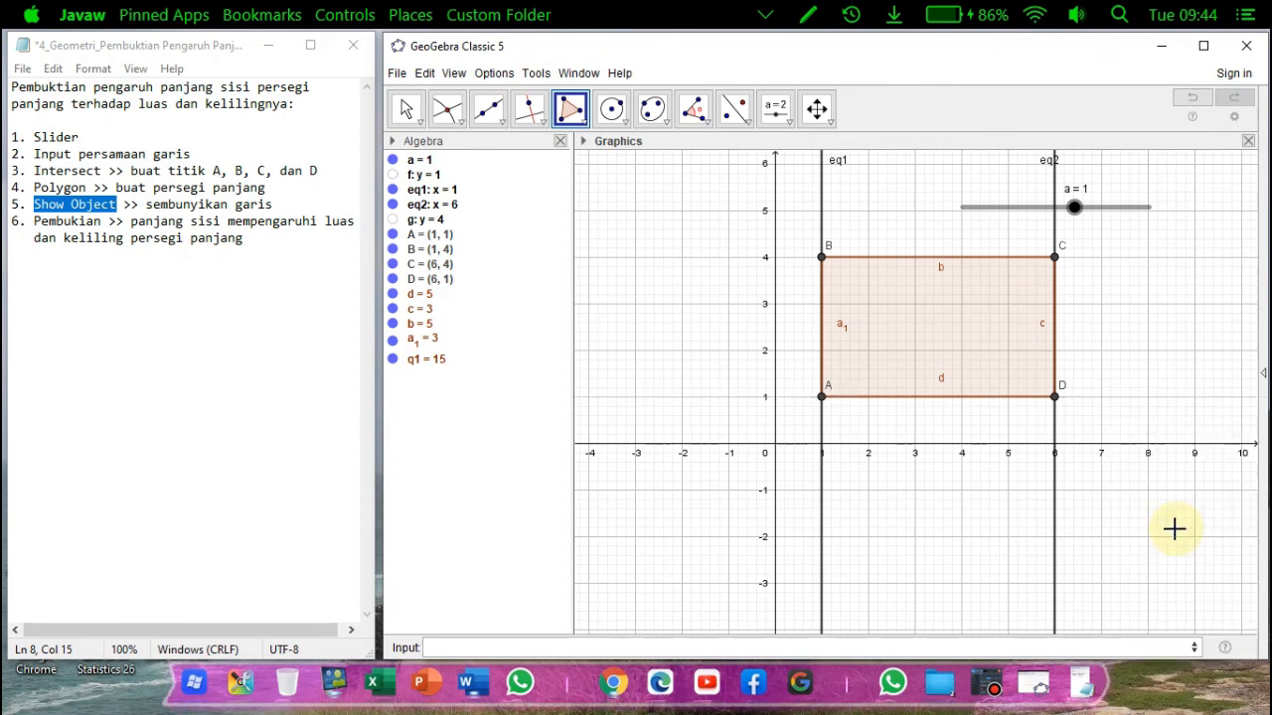
# - Hide the vertical lines x=6a and x=a from the graph
pyautogui.rightClick(1054, 542)
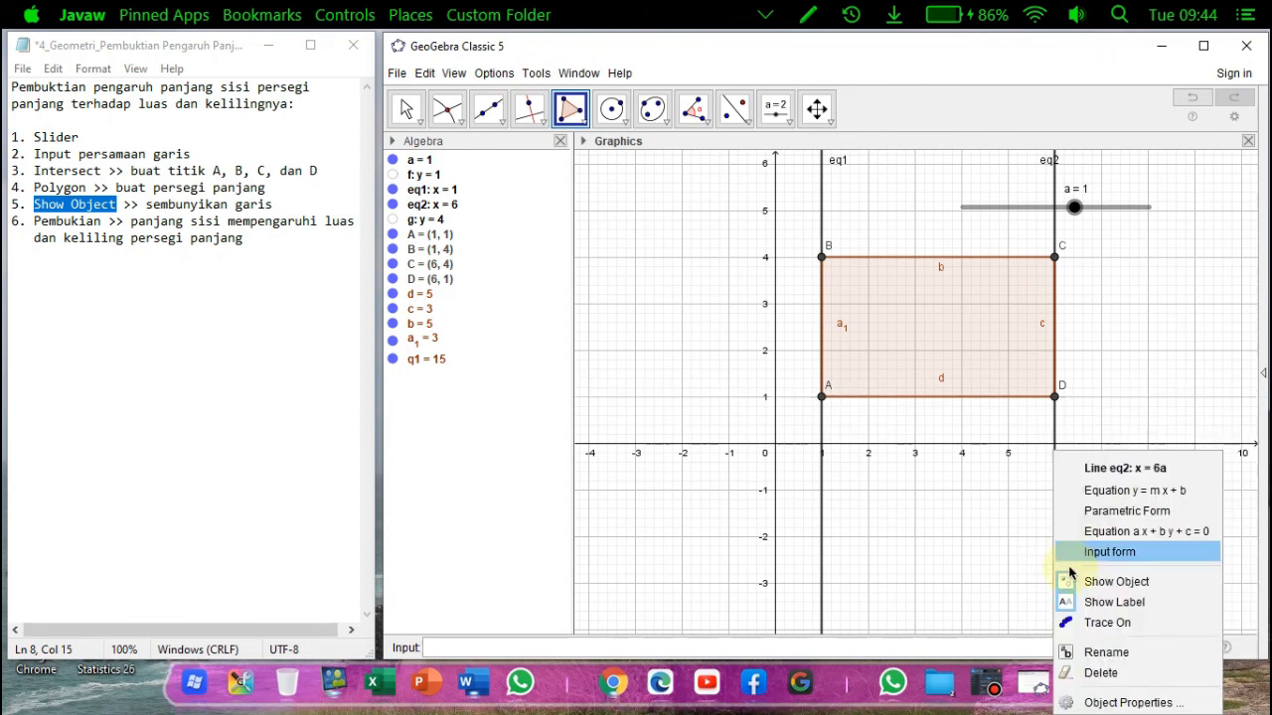
pyautogui.click(1071, 580)
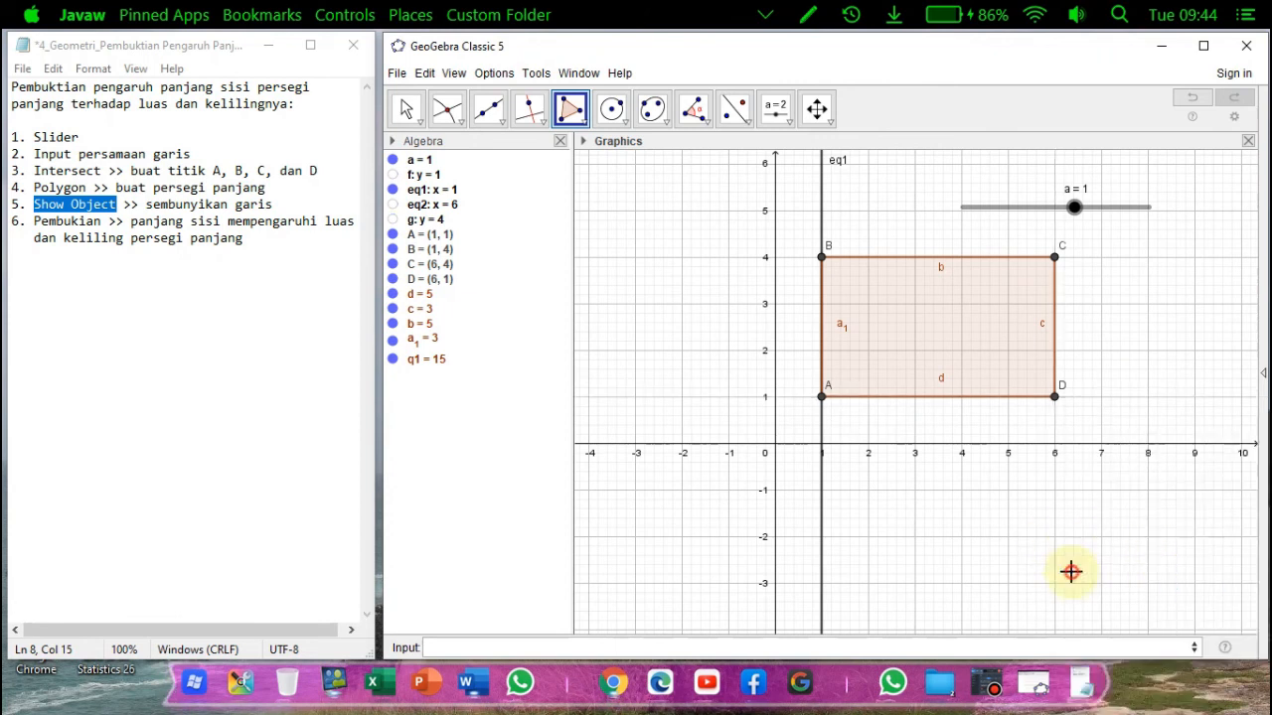
pyautogui.rightClick(820, 542)
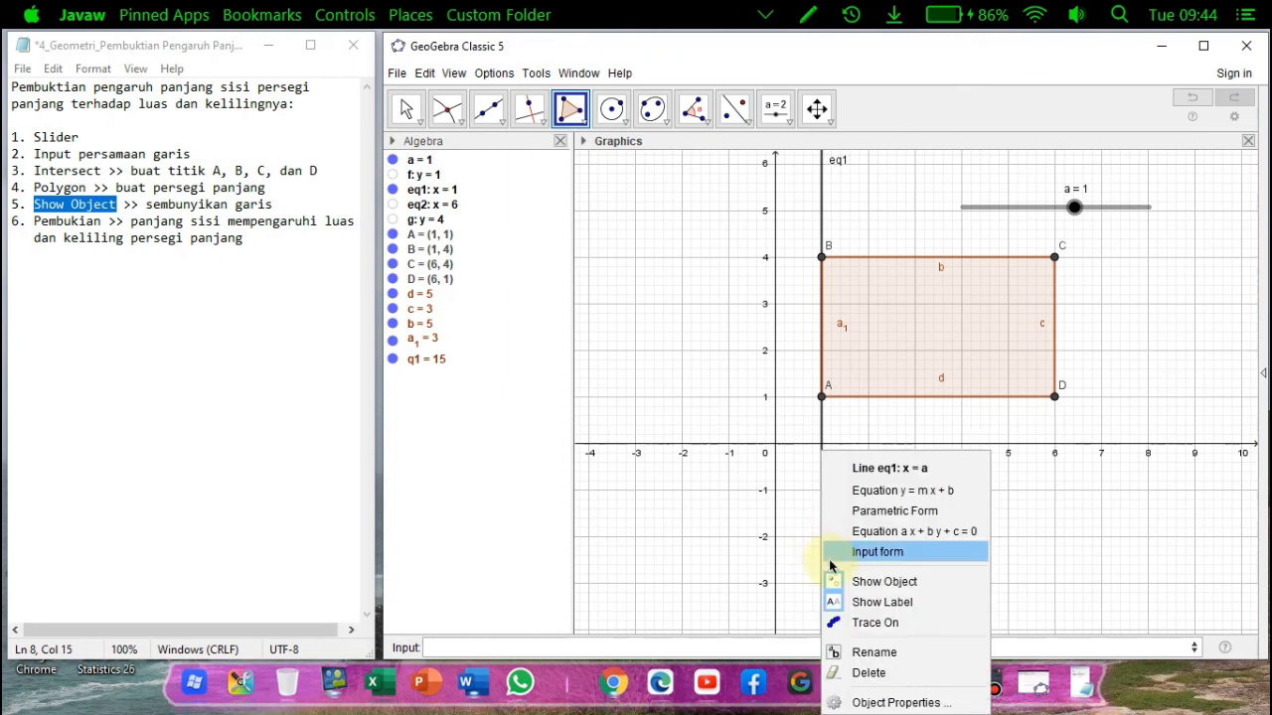
pyautogui.click(831, 582)
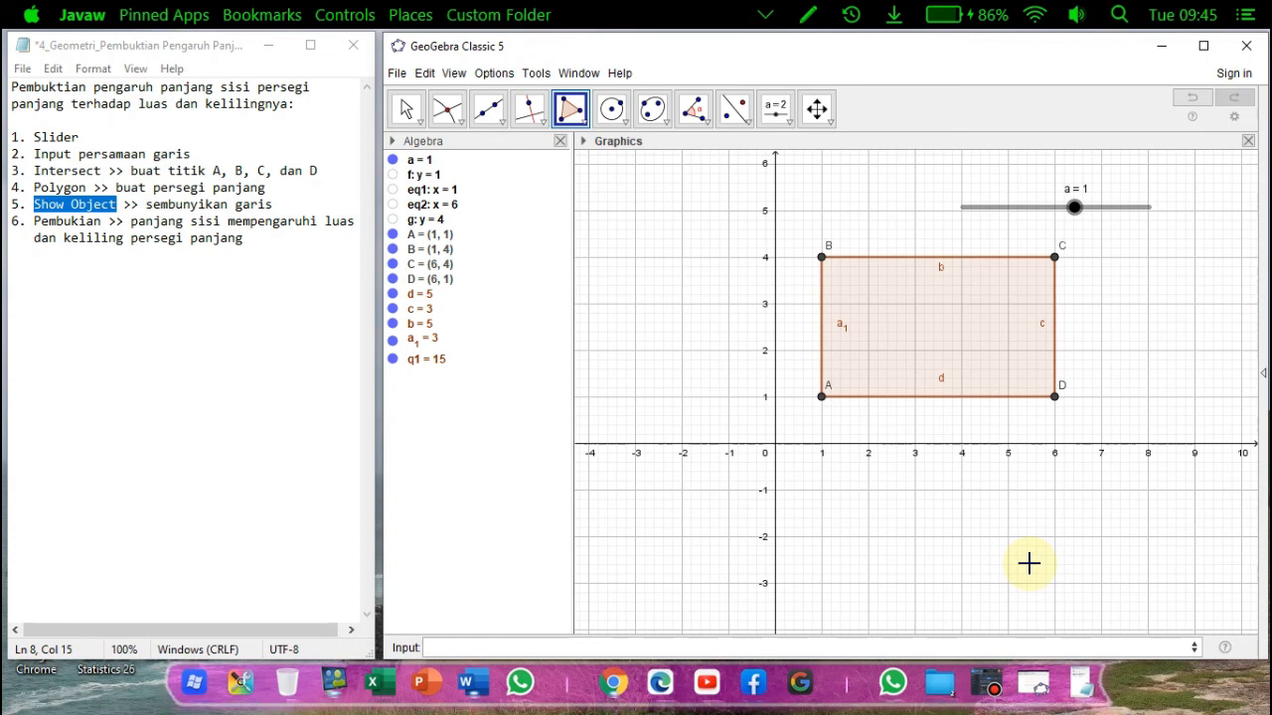
# - Vary slider a through 1.4, 1 and -0.2, ending at 1.1, to compare the rectangle's side lengths and area
pyautogui.click(33, 219)
pyautogui.moveTo(33, 220); pyautogui.dragTo(86, 222)
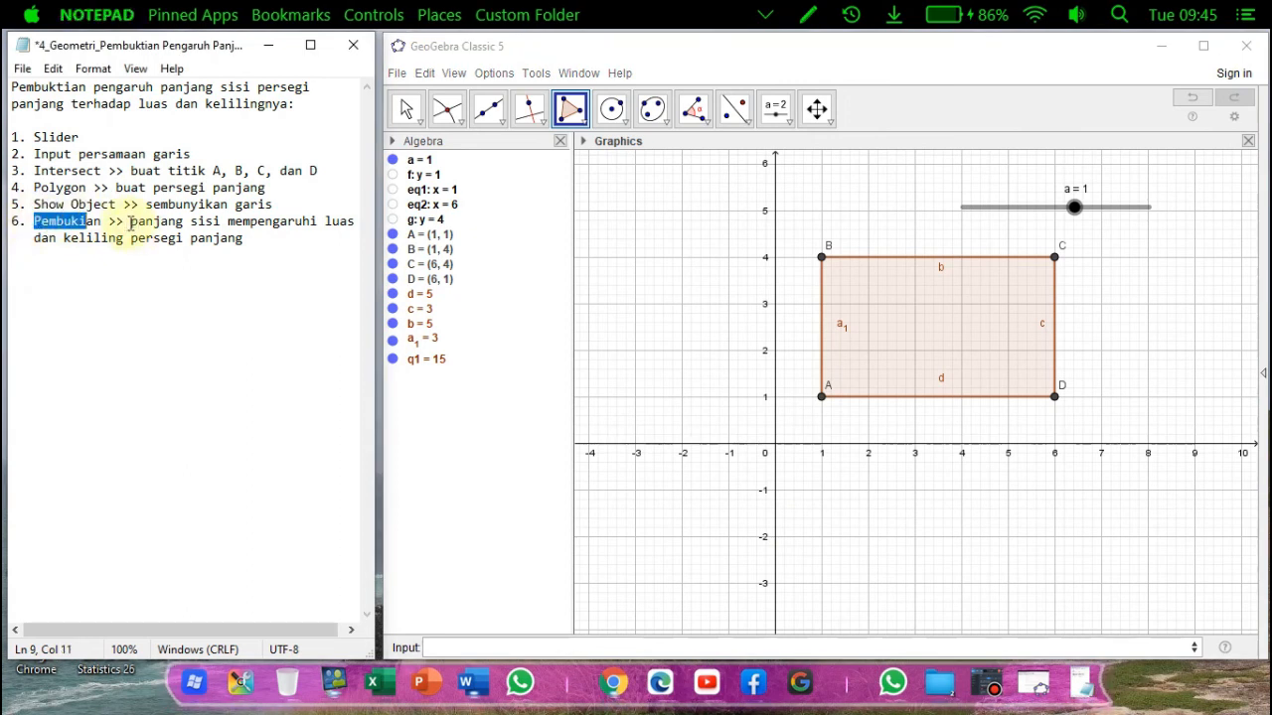
pyautogui.moveTo(130, 223); pyautogui.dragTo(168, 223)
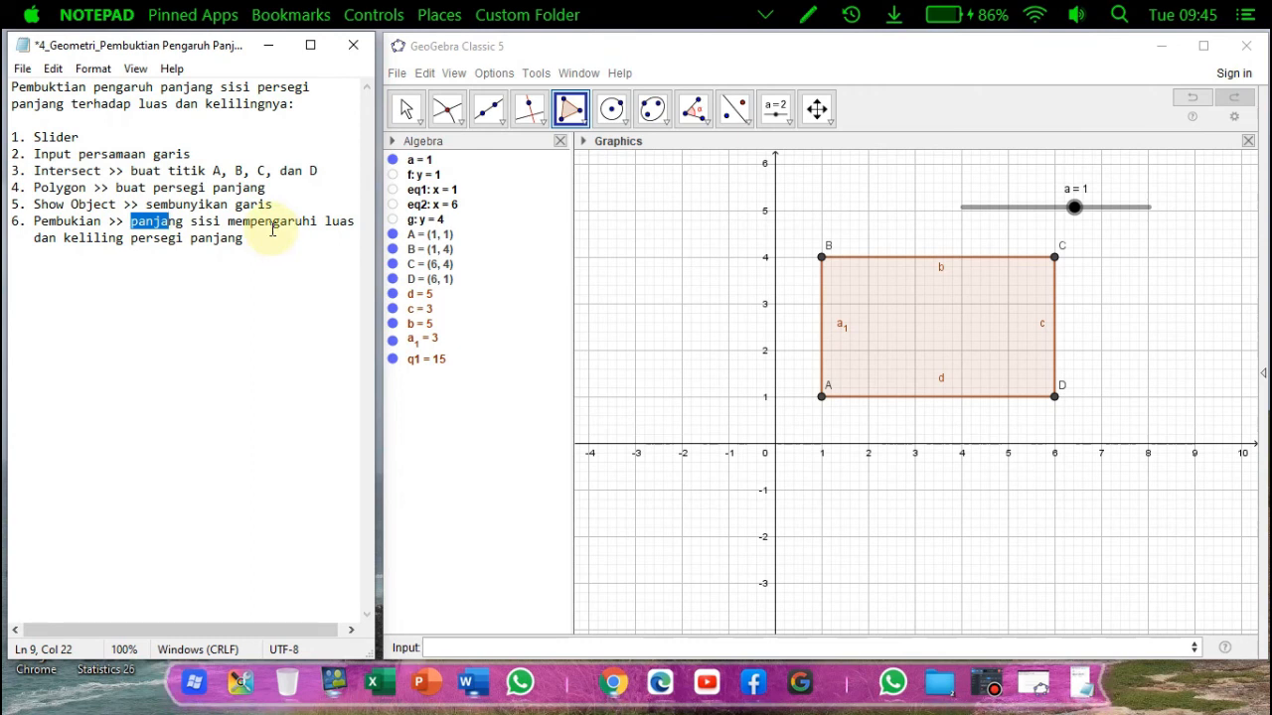
pyautogui.click(266, 238)
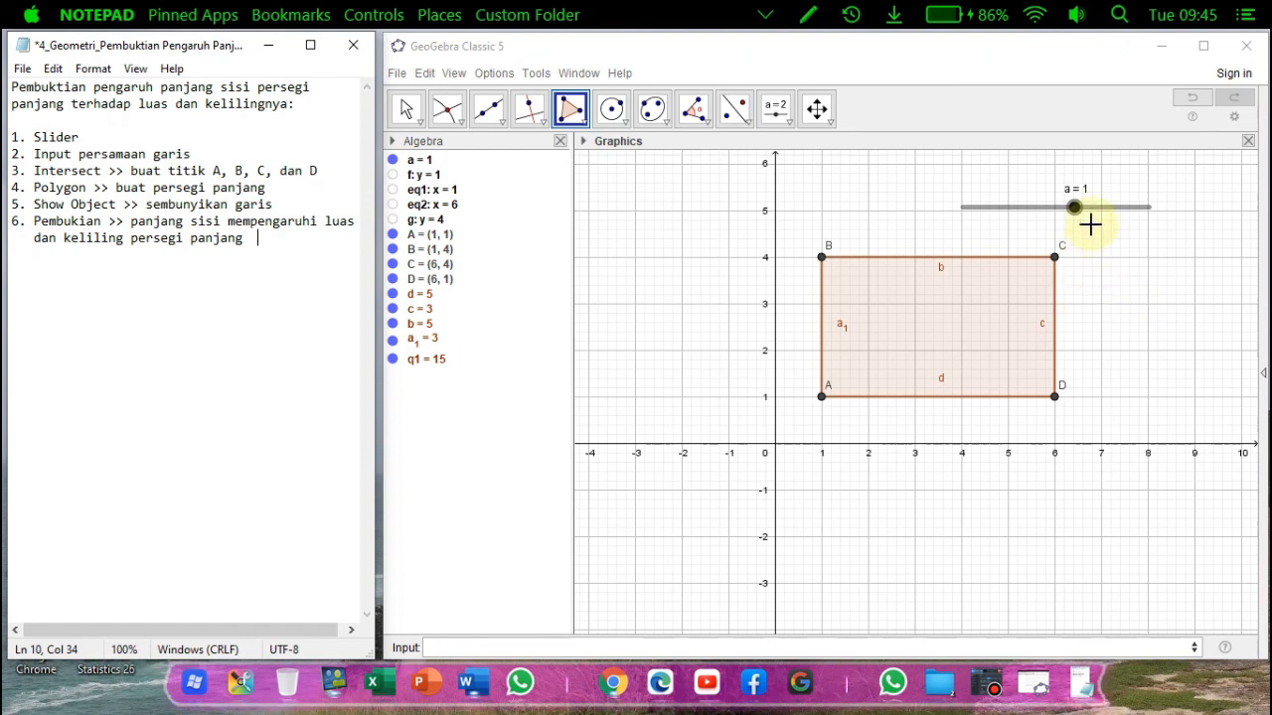
pyautogui.moveTo(1085, 218)
pyautogui.mouseDown()
pyautogui.moveTo(1096, 215)
pyautogui.moveTo(1084, 224)
pyautogui.mouseUp()
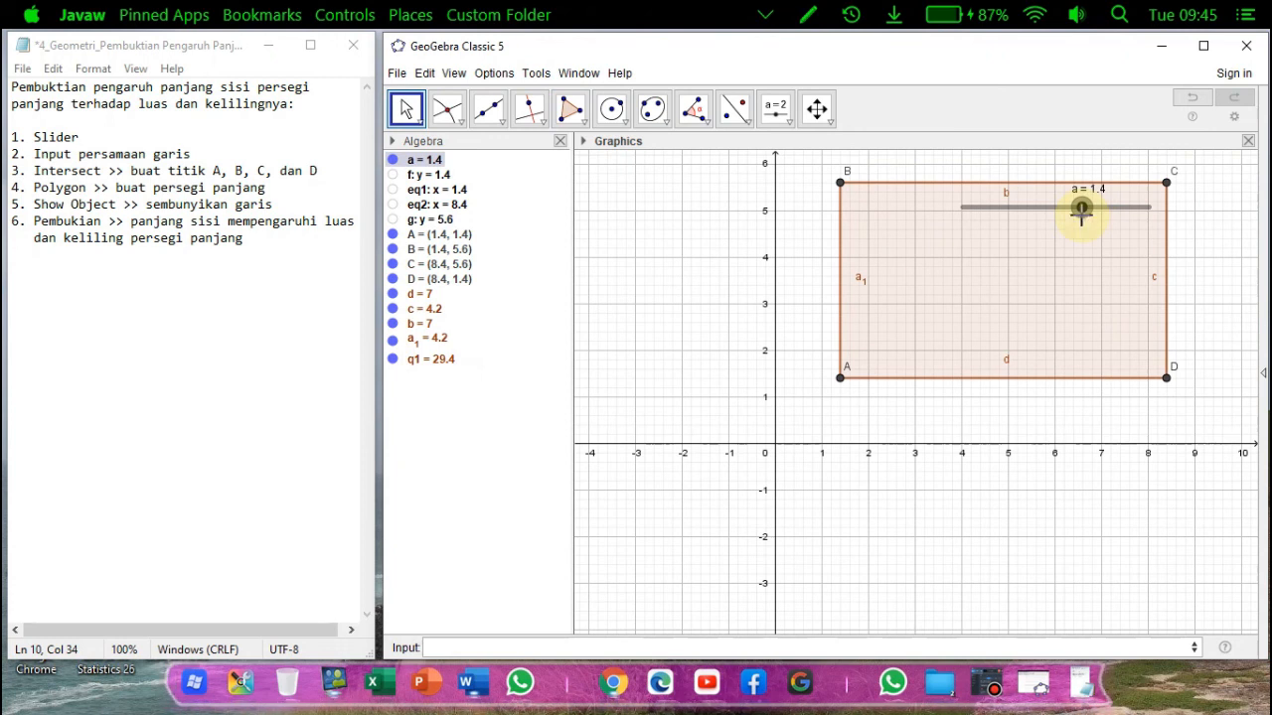
pyautogui.moveTo(1089, 217); pyautogui.dragTo(1076, 221)
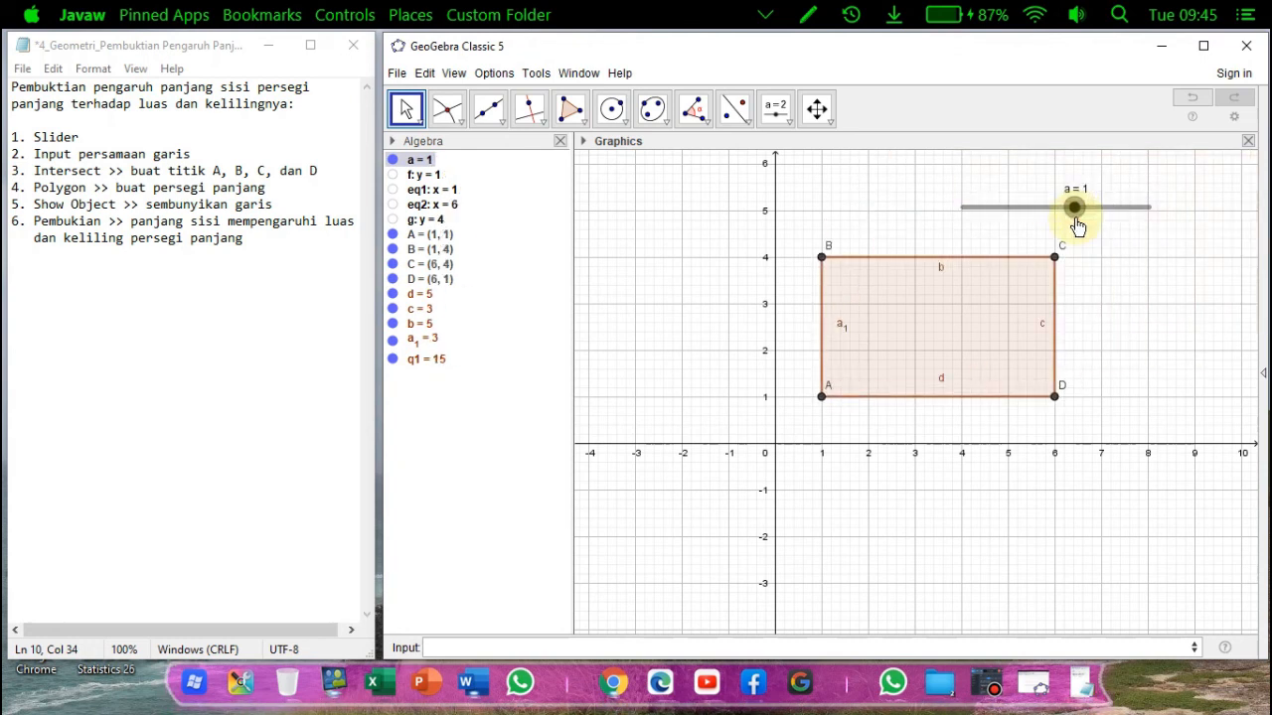
pyautogui.moveTo(1077, 227); pyautogui.dragTo(1055, 231)
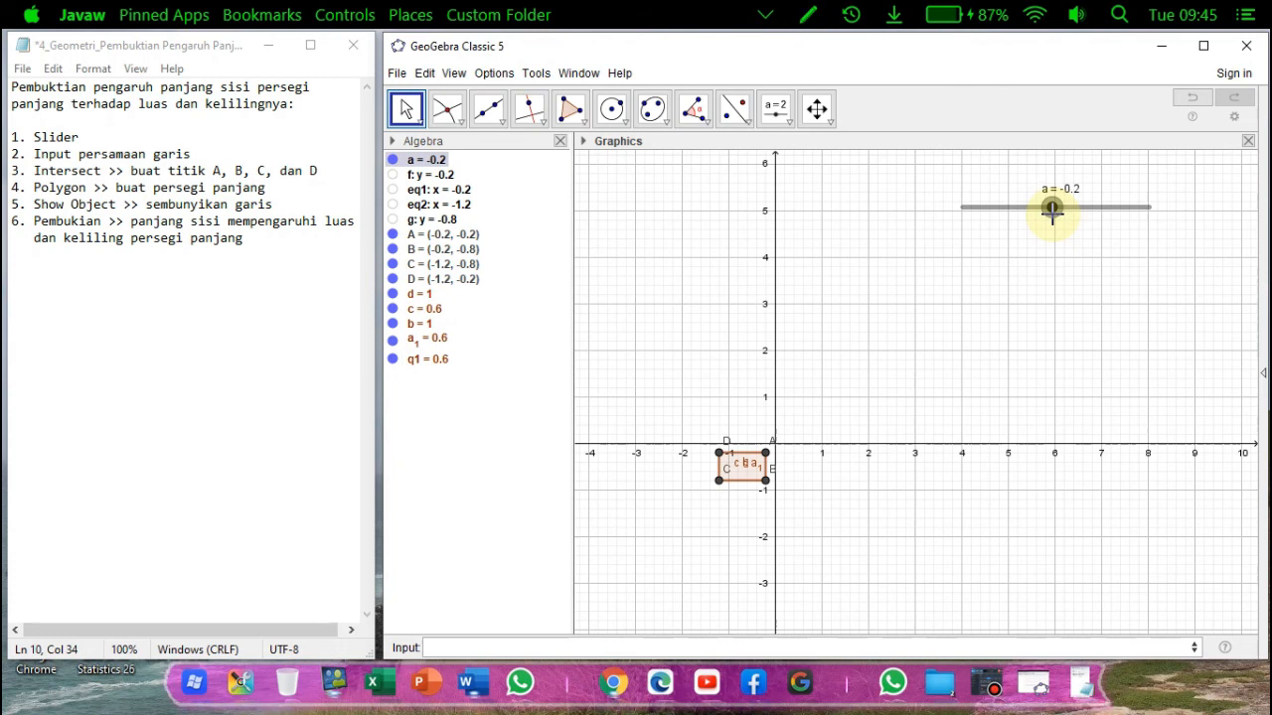
pyautogui.moveTo(1052, 214); pyautogui.dragTo(1078, 225)
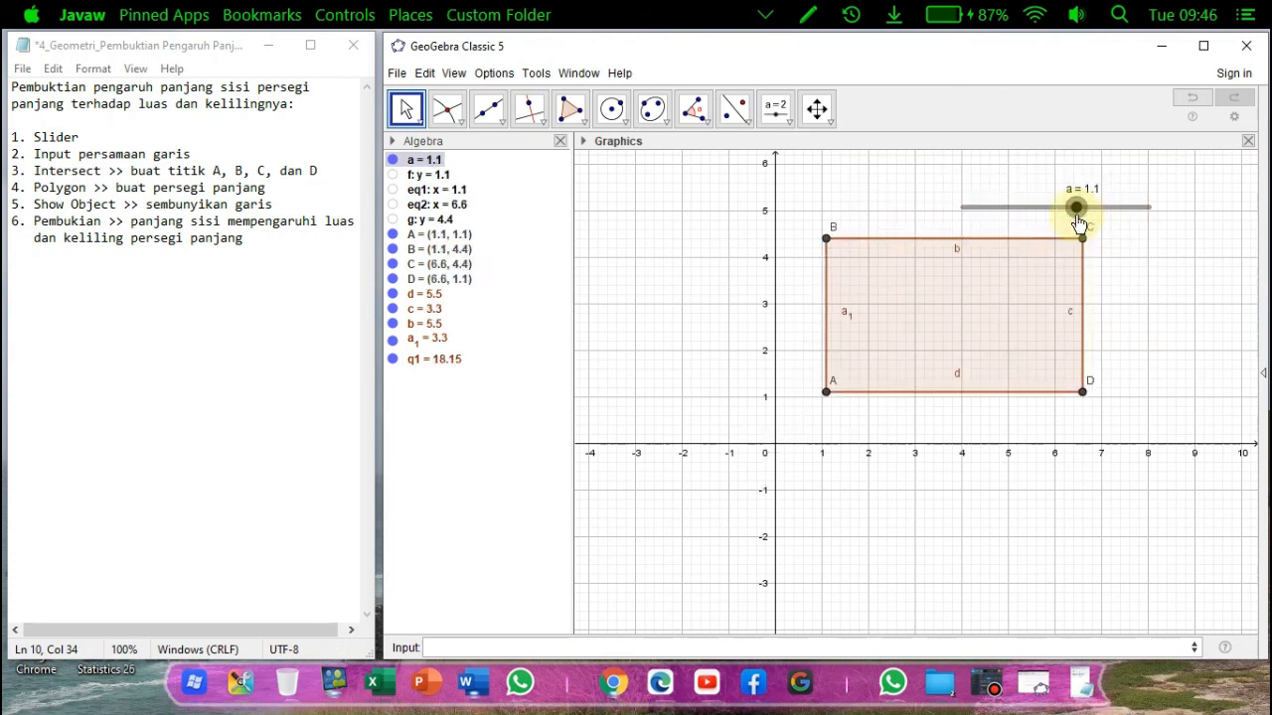